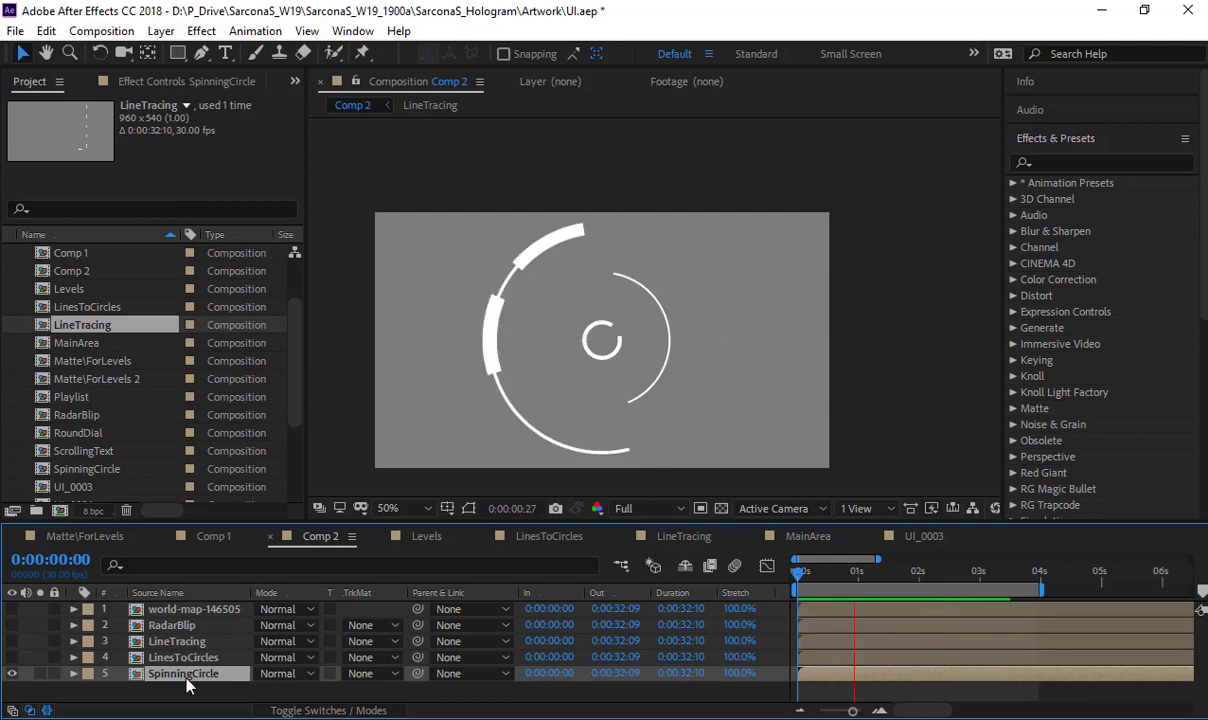
- Open the SpinningCircle composition, enlarge the timeline area and hide every layer except Shape Layer 1
double_click(185, 674)
drag(330, 522, 341, 328)
drag(12, 408, 13, 505)
click(215, 524)
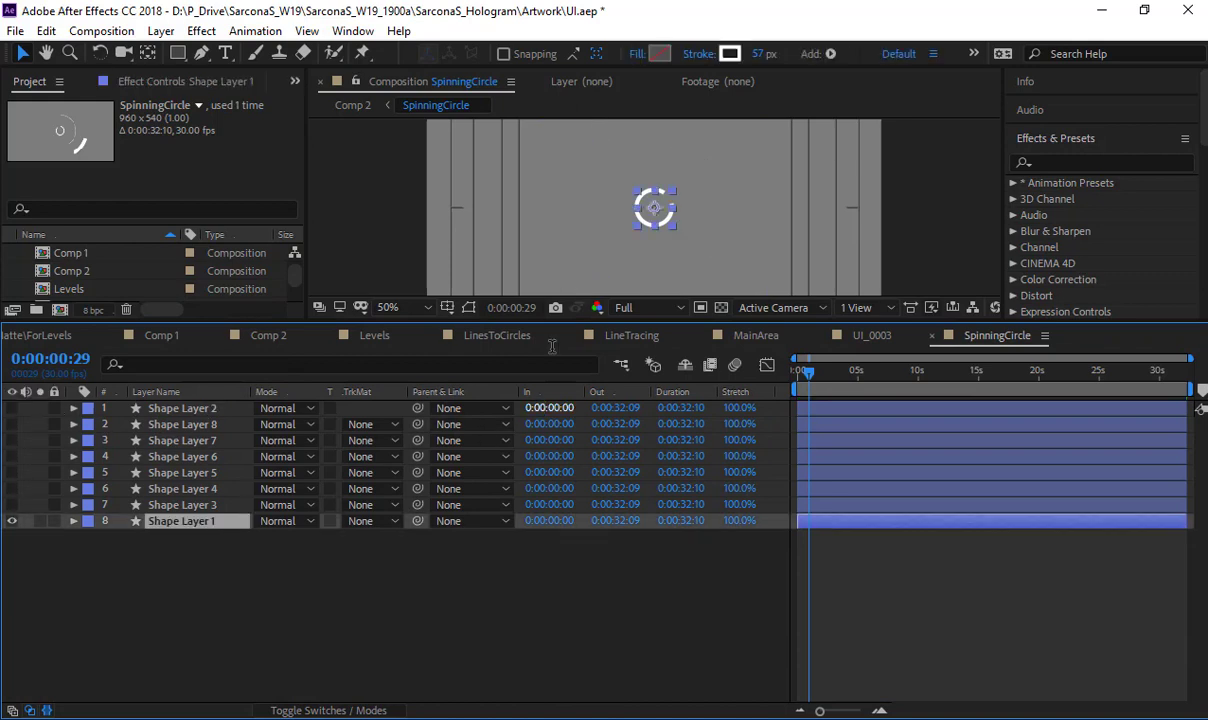
- Show only Shape Layer 2 in place of Shape Layer 1 and preview its animation in an enlarged viewer
click(12, 521)
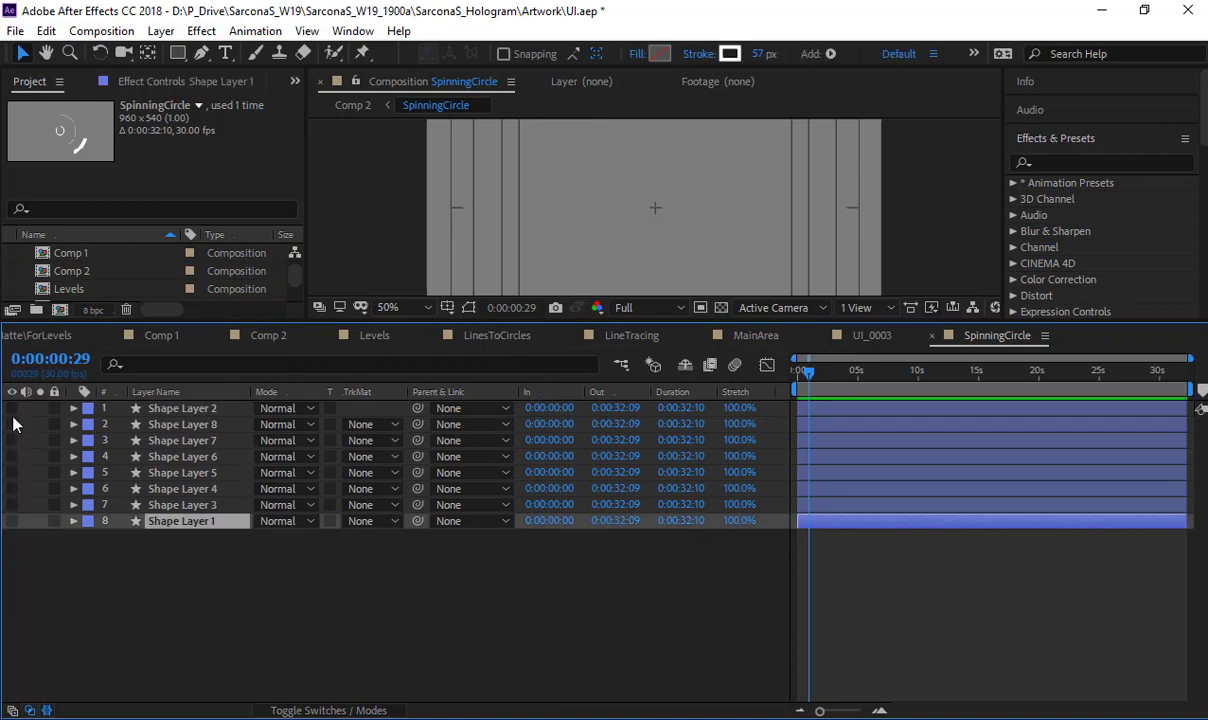
click(12, 408)
click(180, 408)
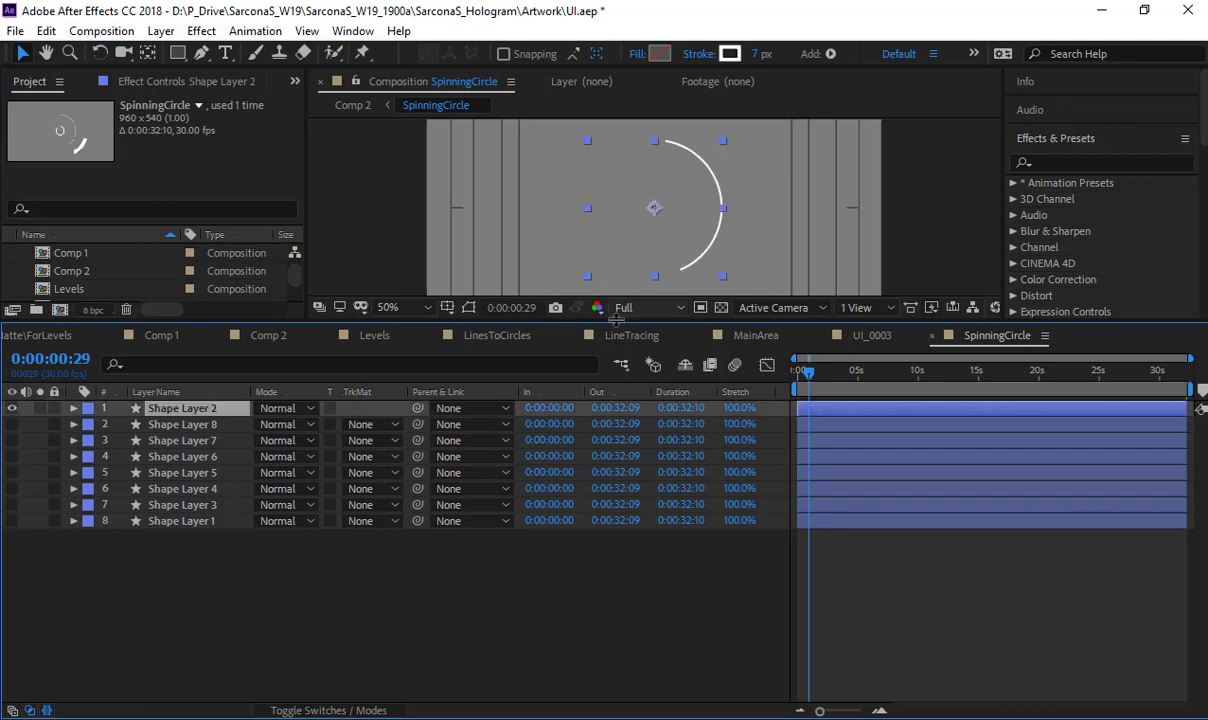
drag(612, 320, 620, 418)
key(space)
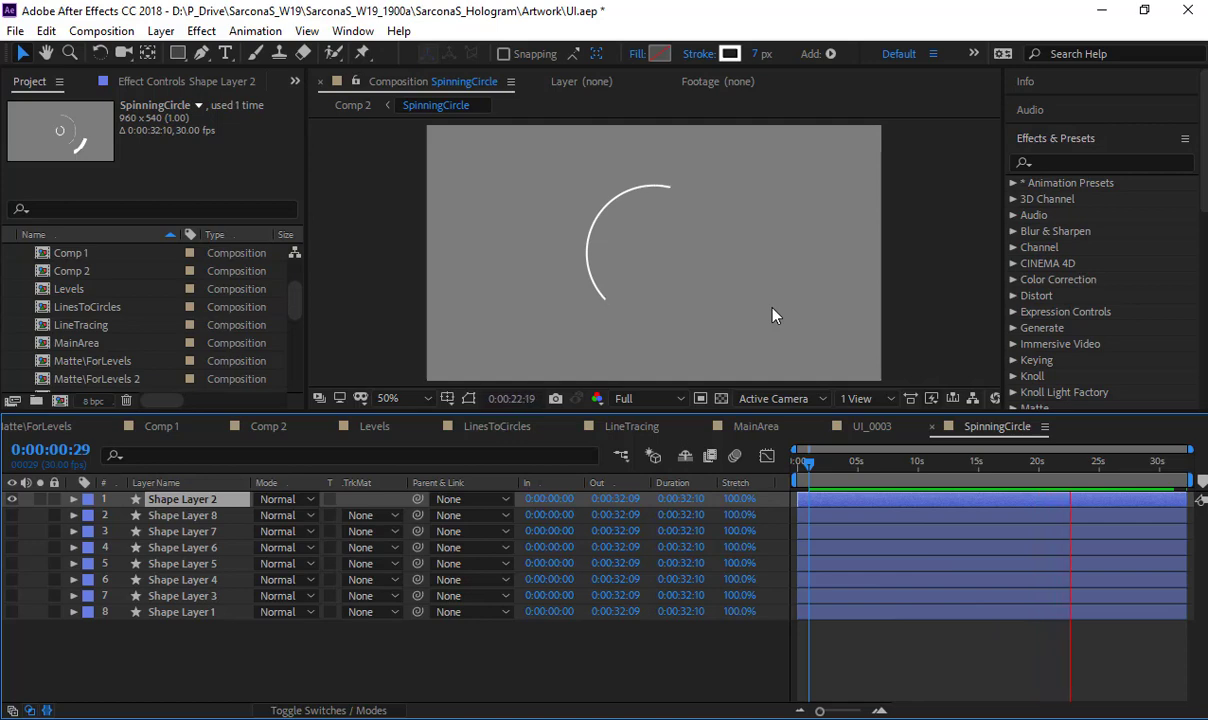
key(space)
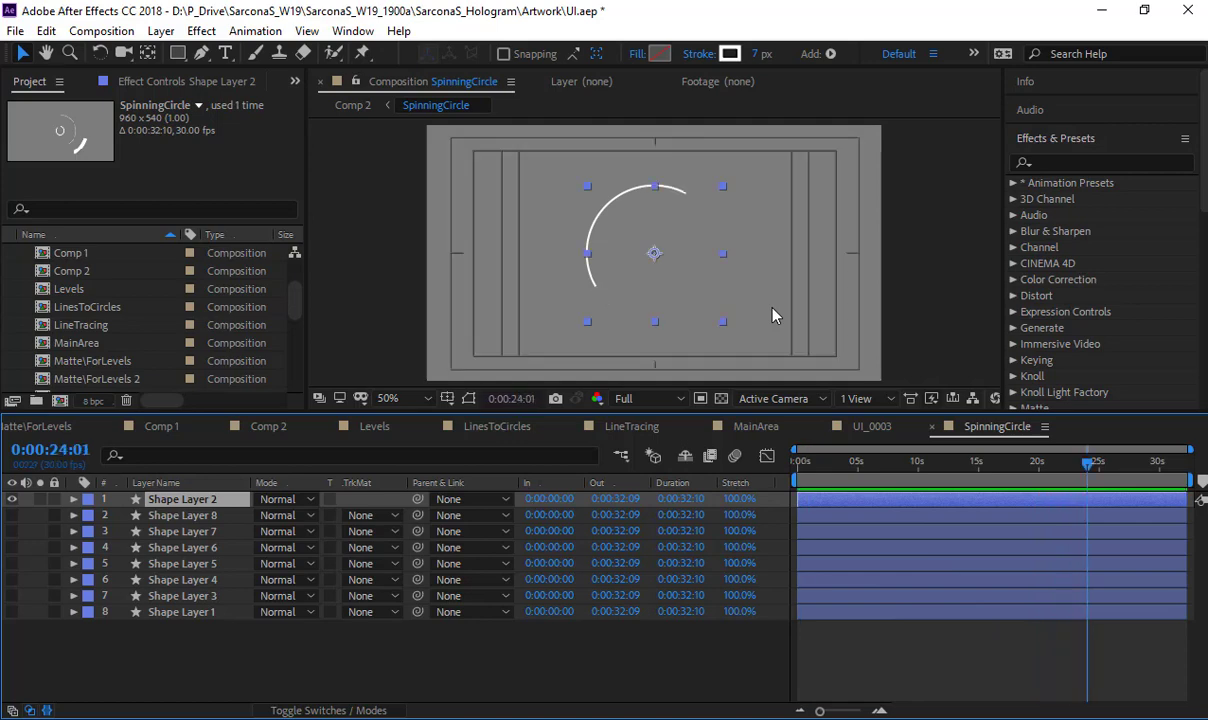
- Reveal Shape Layer 2's modified properties, check its Transform group, and fully expand its Contents
key(u)
key(u)
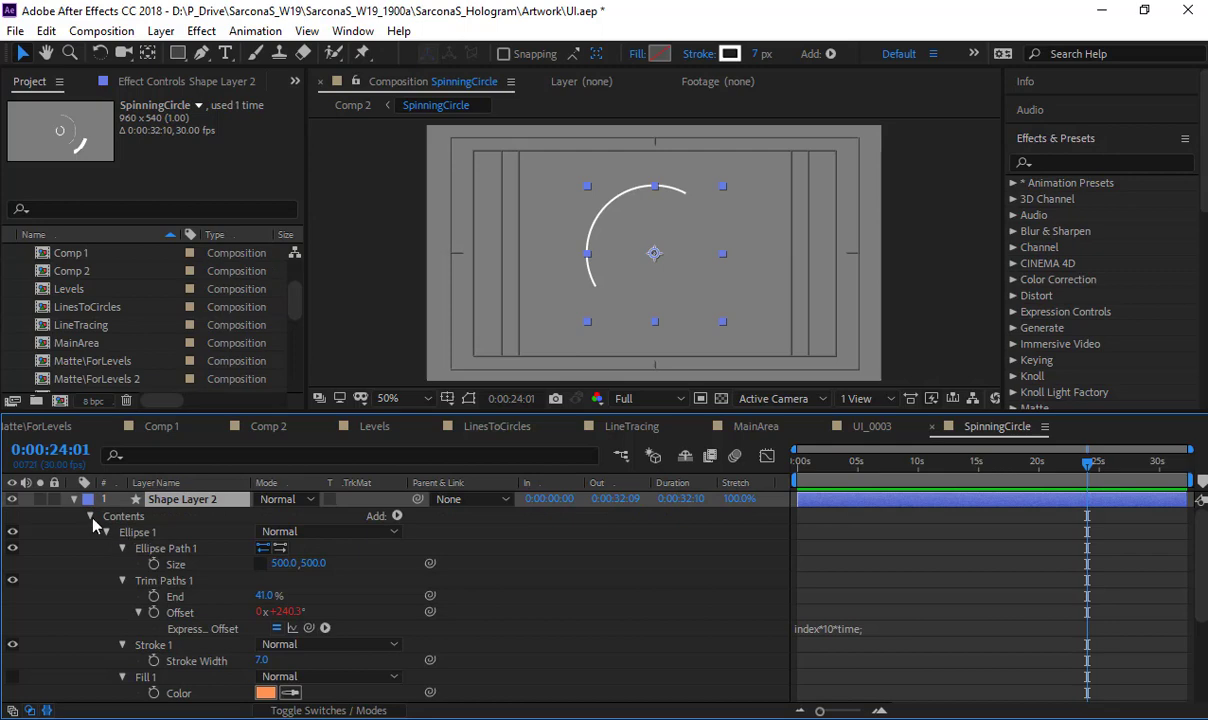
click(90, 516)
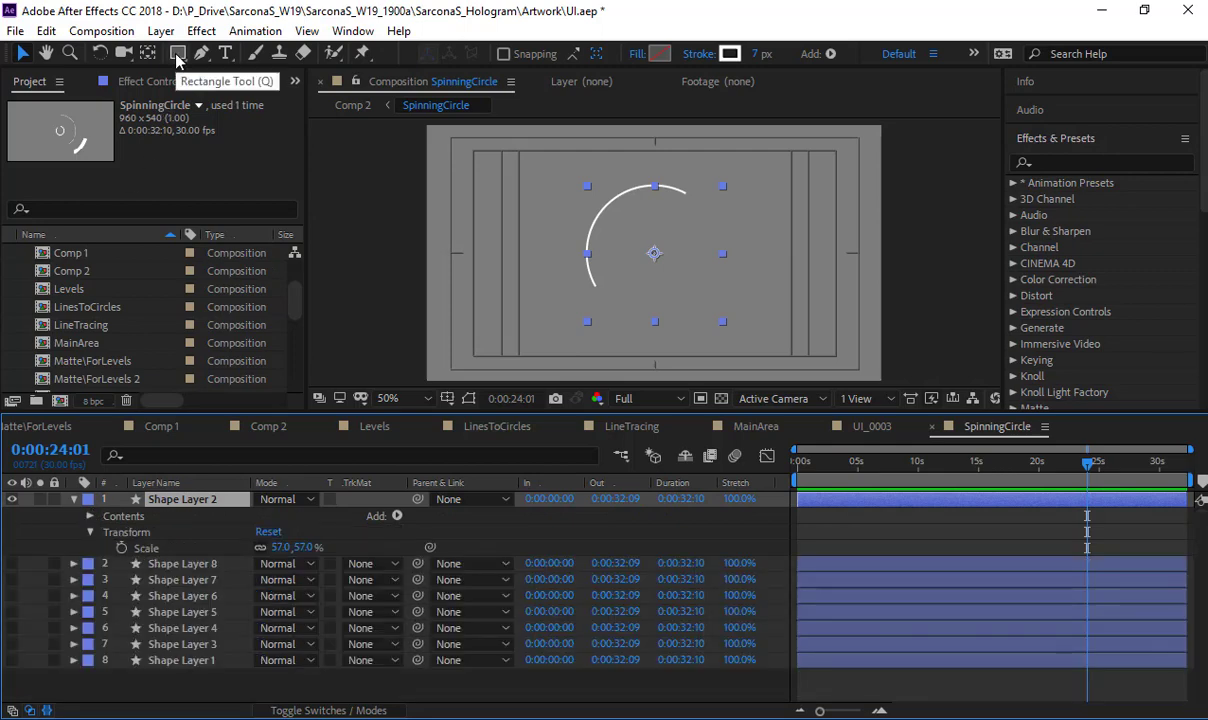
click(91, 532)
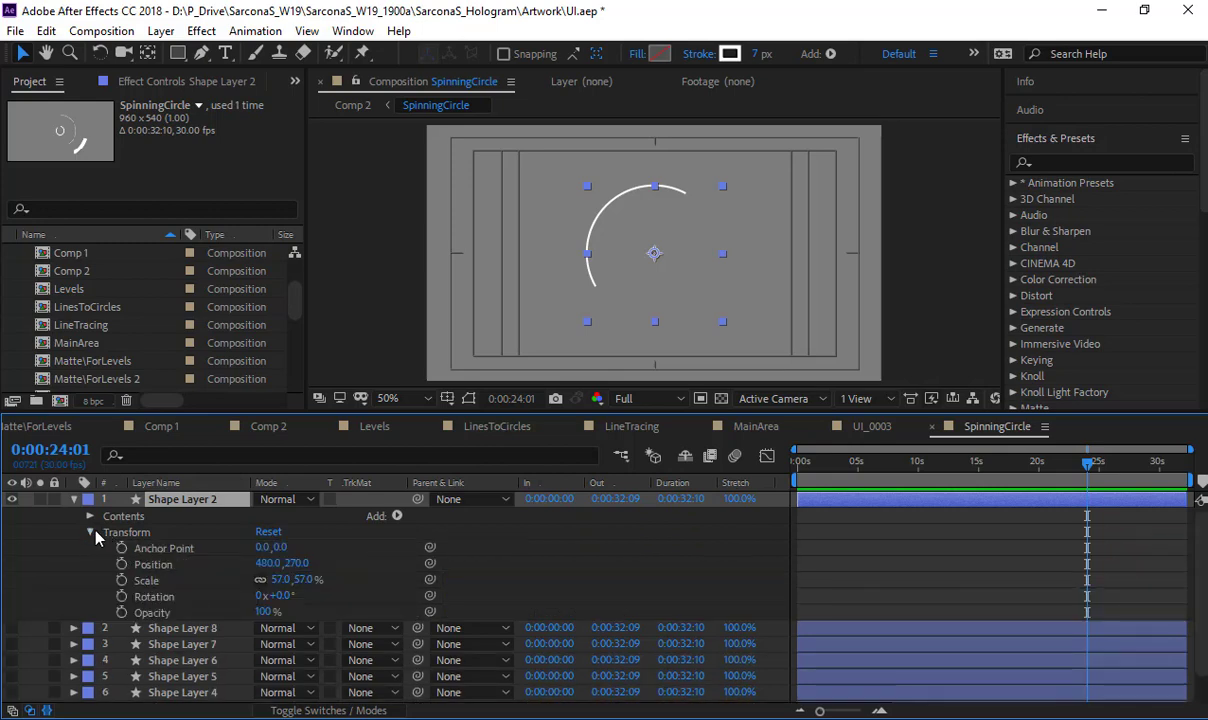
click(90, 532)
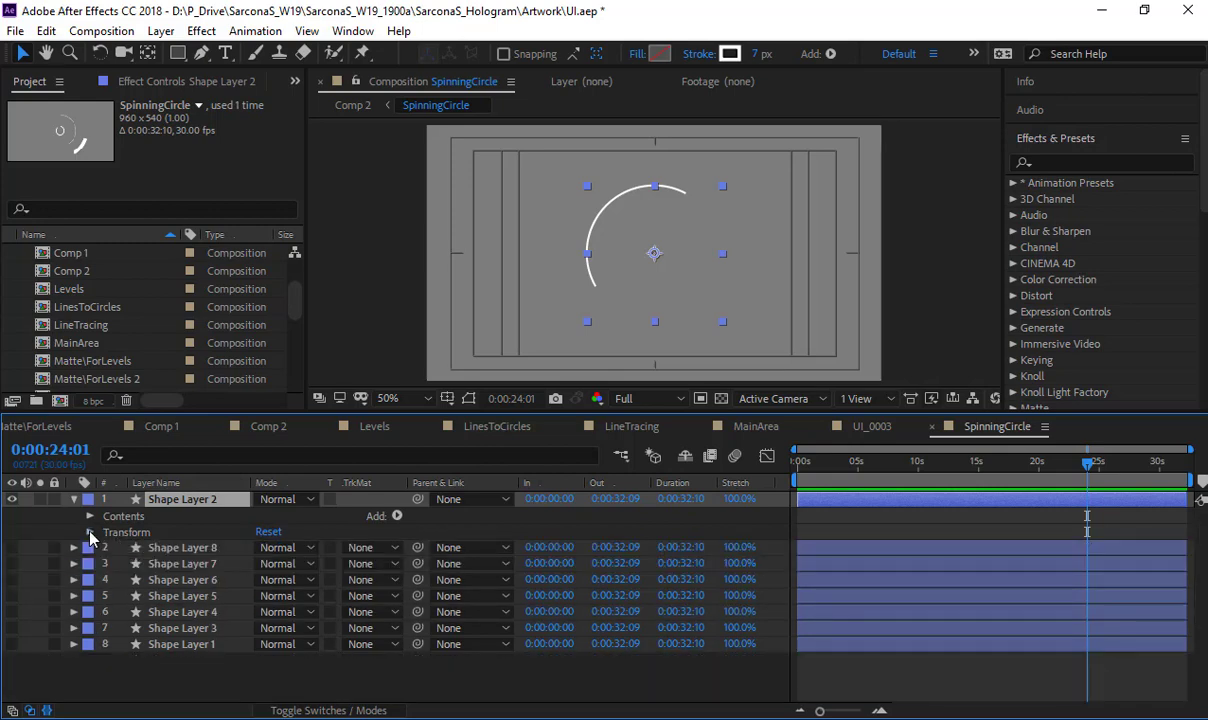
ctrl+click(89, 516)
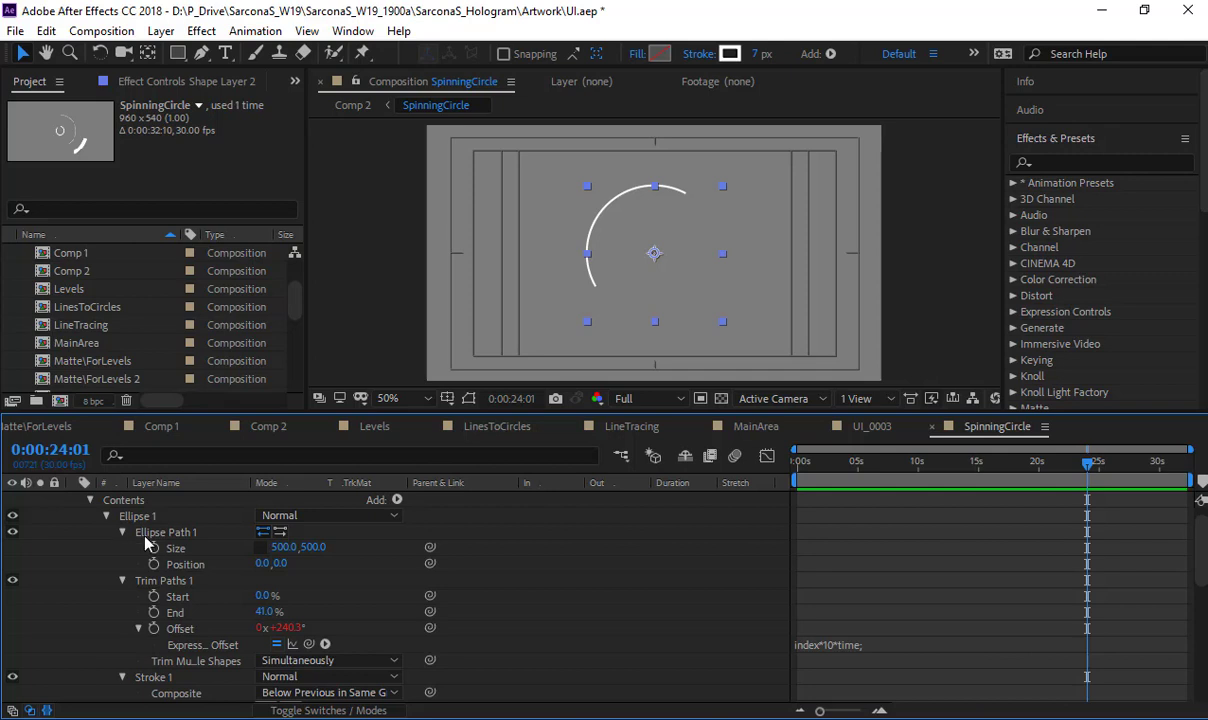
- Set the Trim Paths Start to 5% and End to 52% on Shape Layer 2's ellipse
click(164, 537)
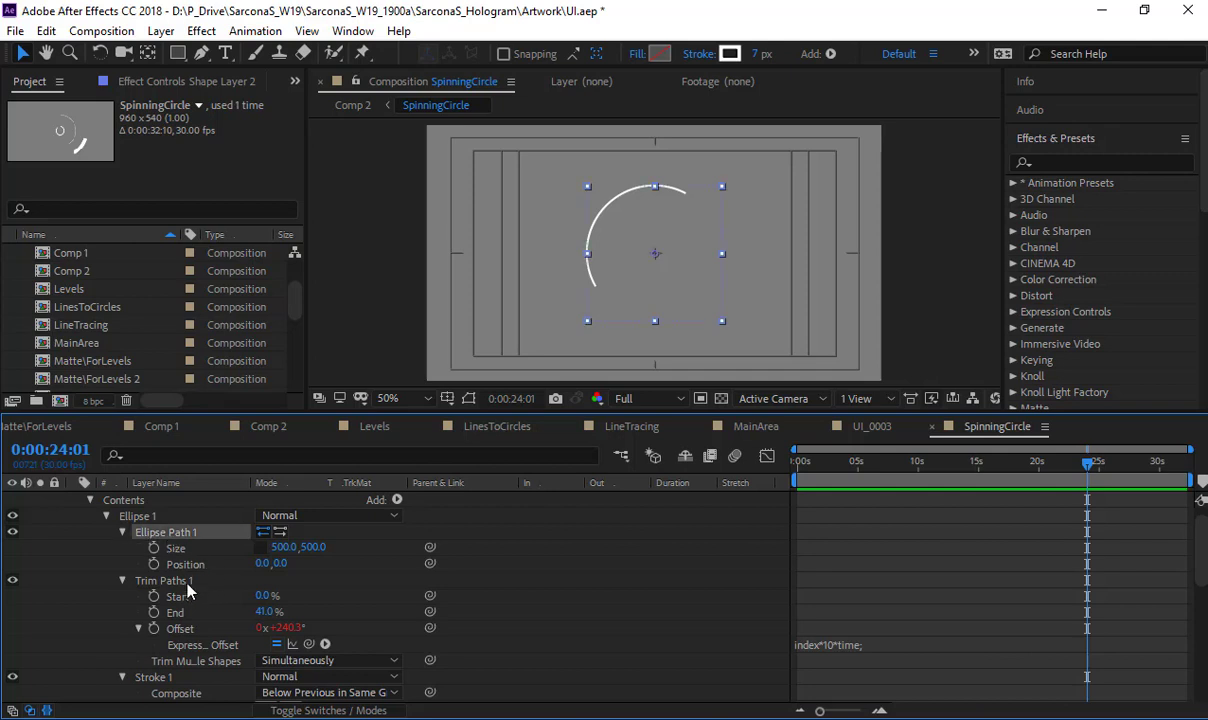
click(165, 581)
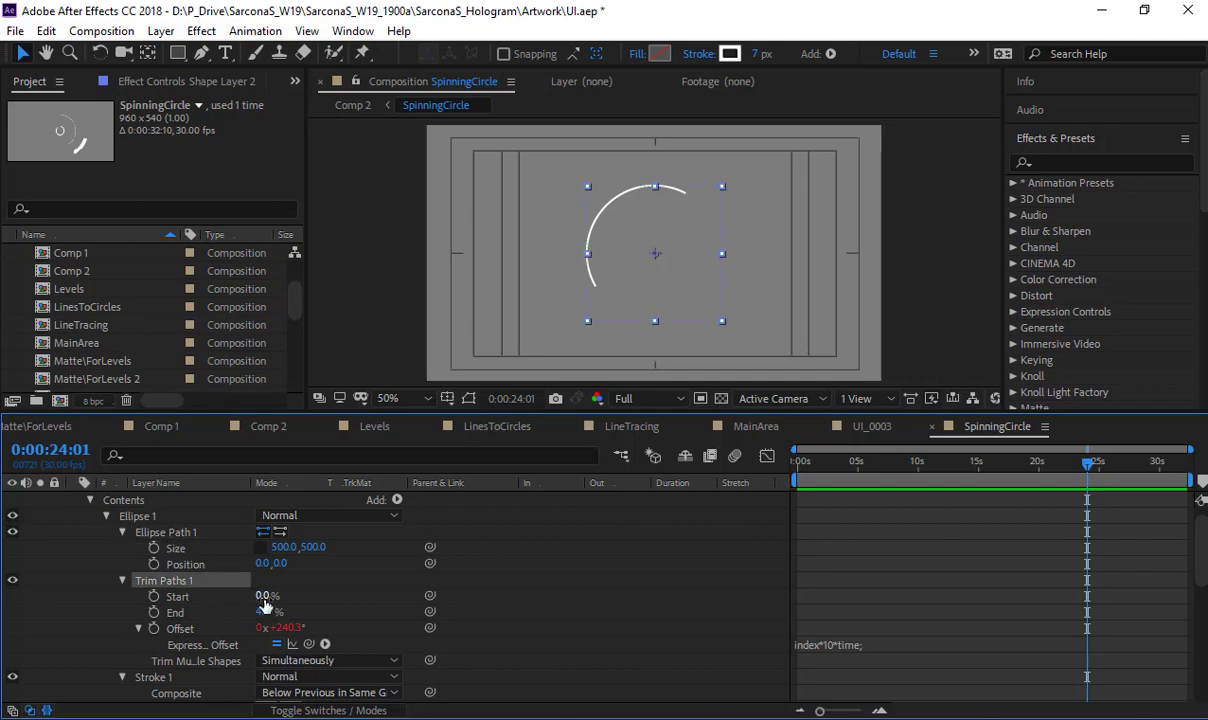
click(178, 596)
click(175, 612)
drag(262, 596, 298, 612)
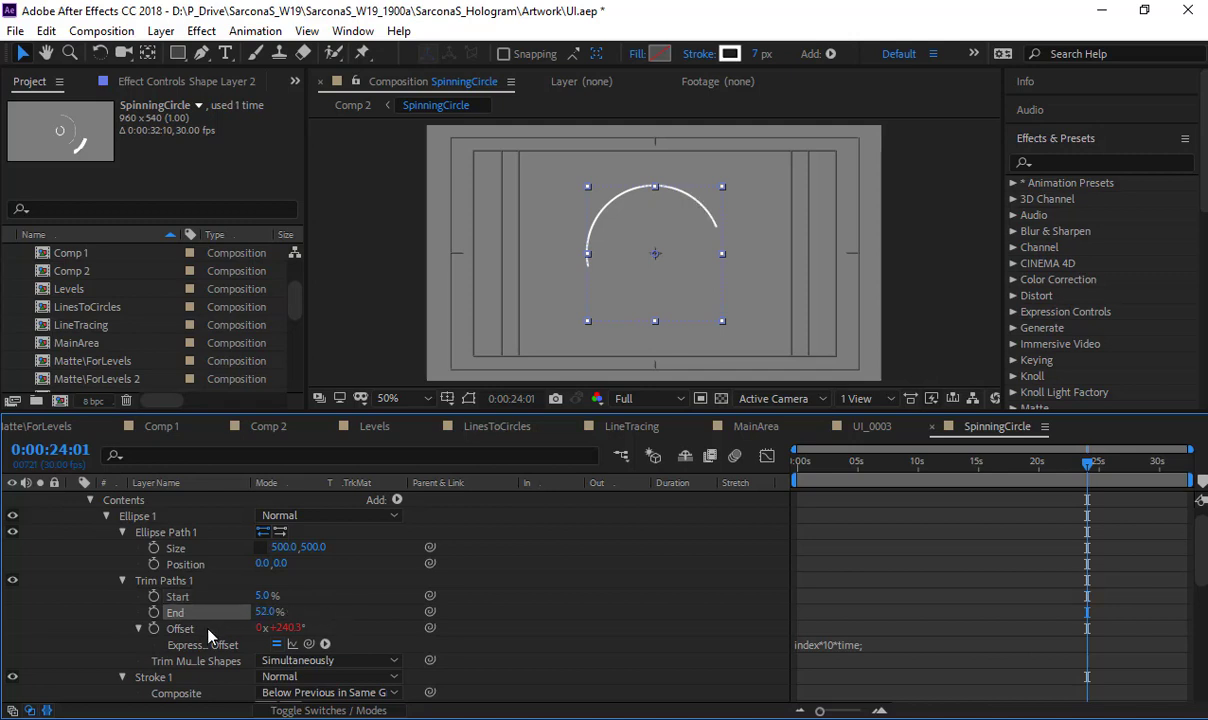
- Copy Shape Layer 2's Trim Paths Offset expression index*10*time; into a WordPad document, enlarge the view and highlight the word index
click(139, 628)
click(139, 628)
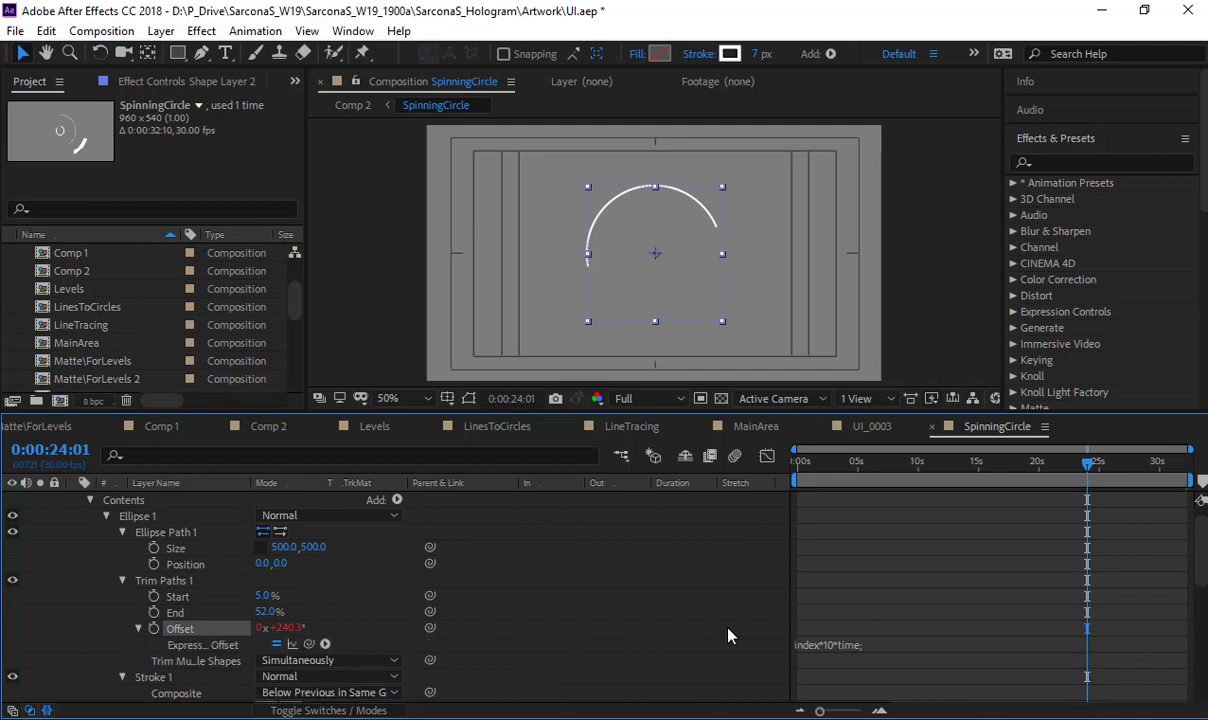
click(822, 646)
key(ctrl+c)
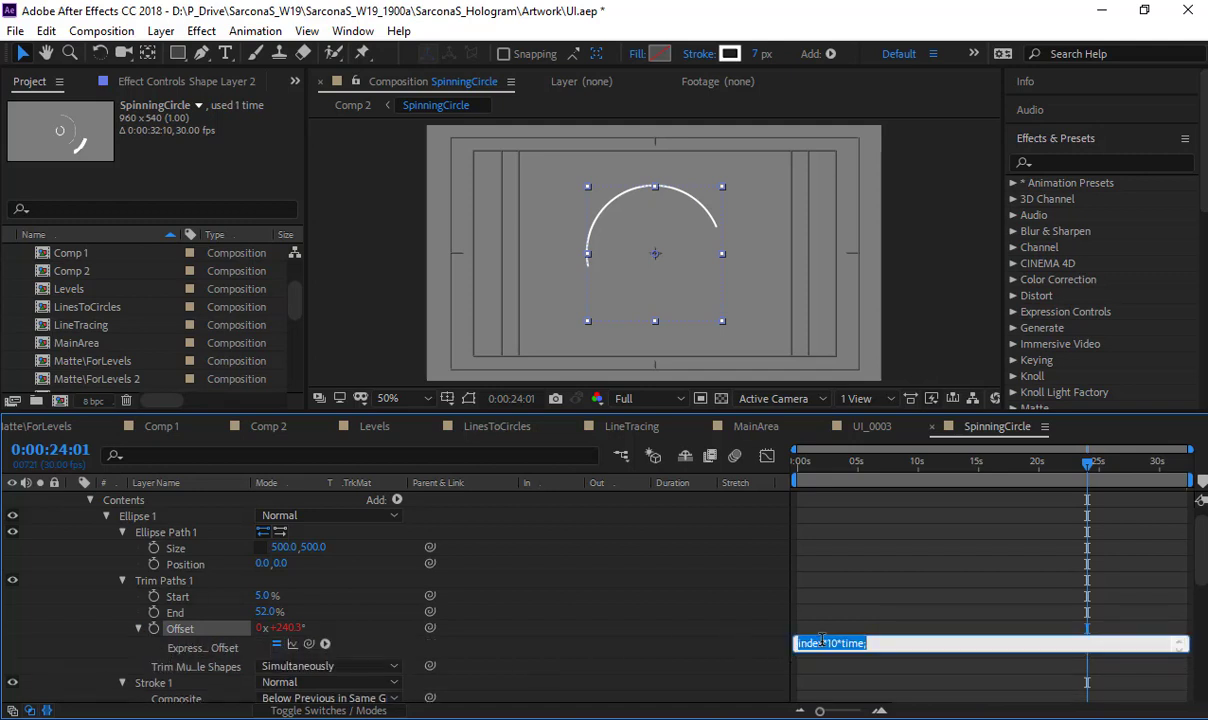
key(super)
text(wordpad)
key(Return)
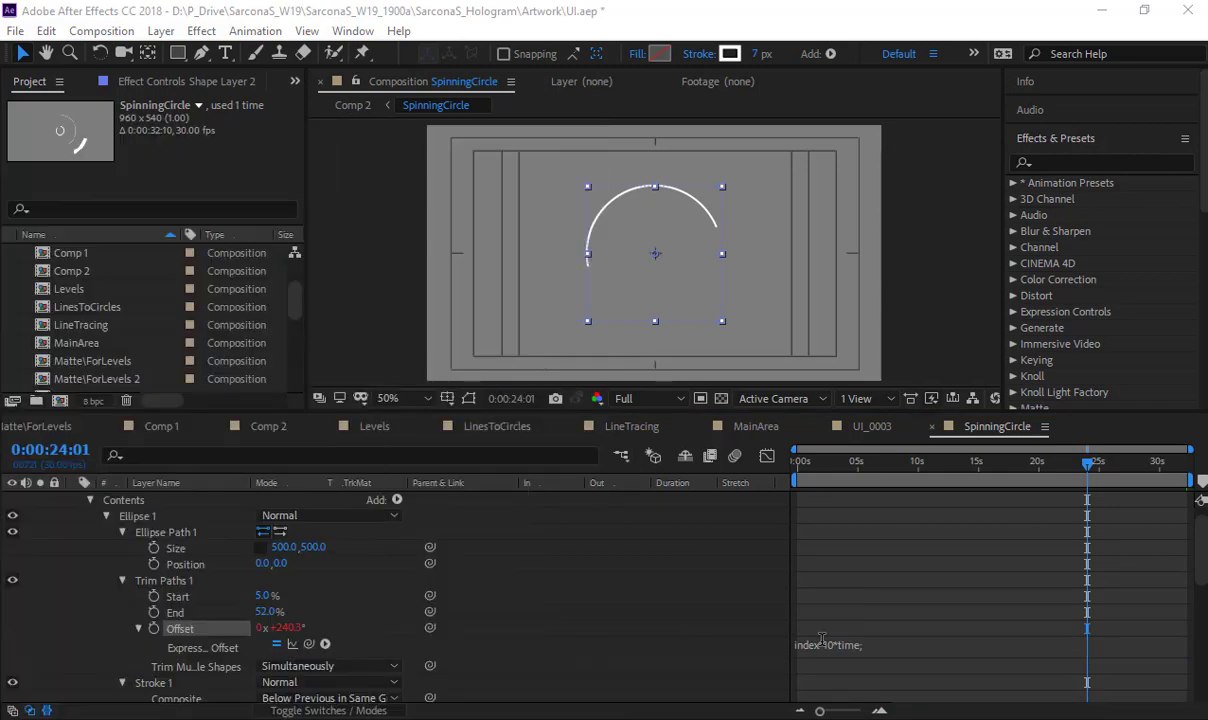
key(ctrl+v)
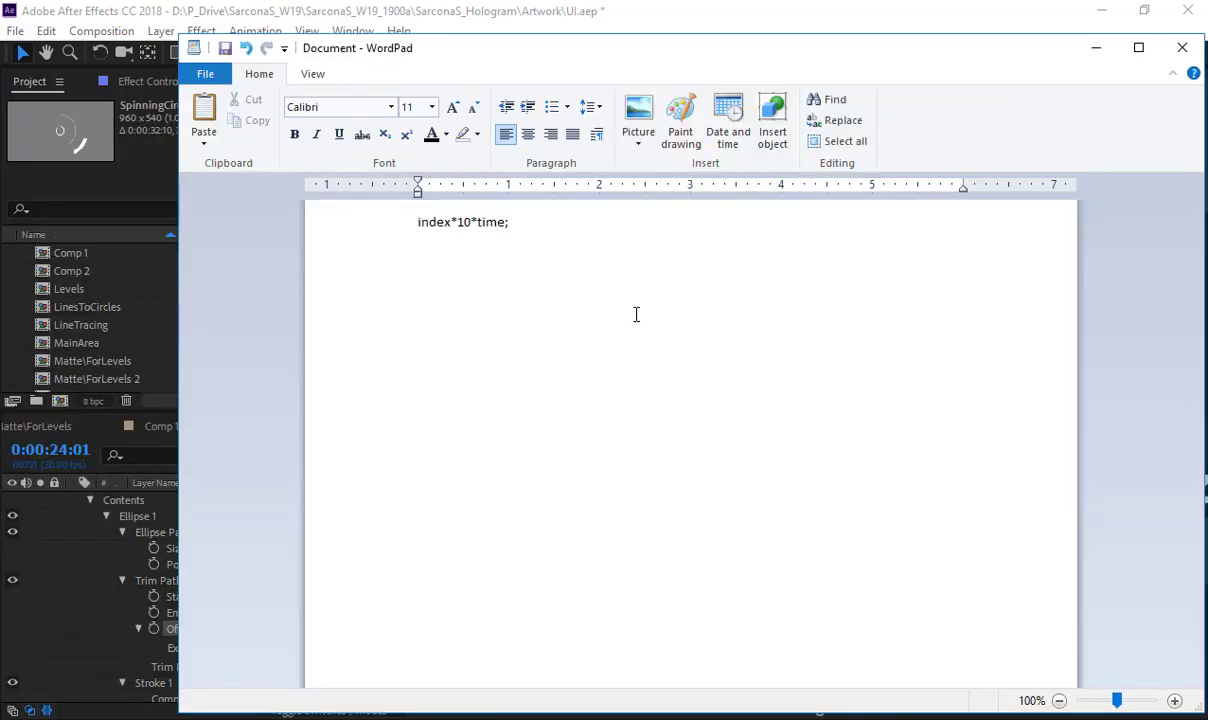
scroll(636, 313, up, 11)
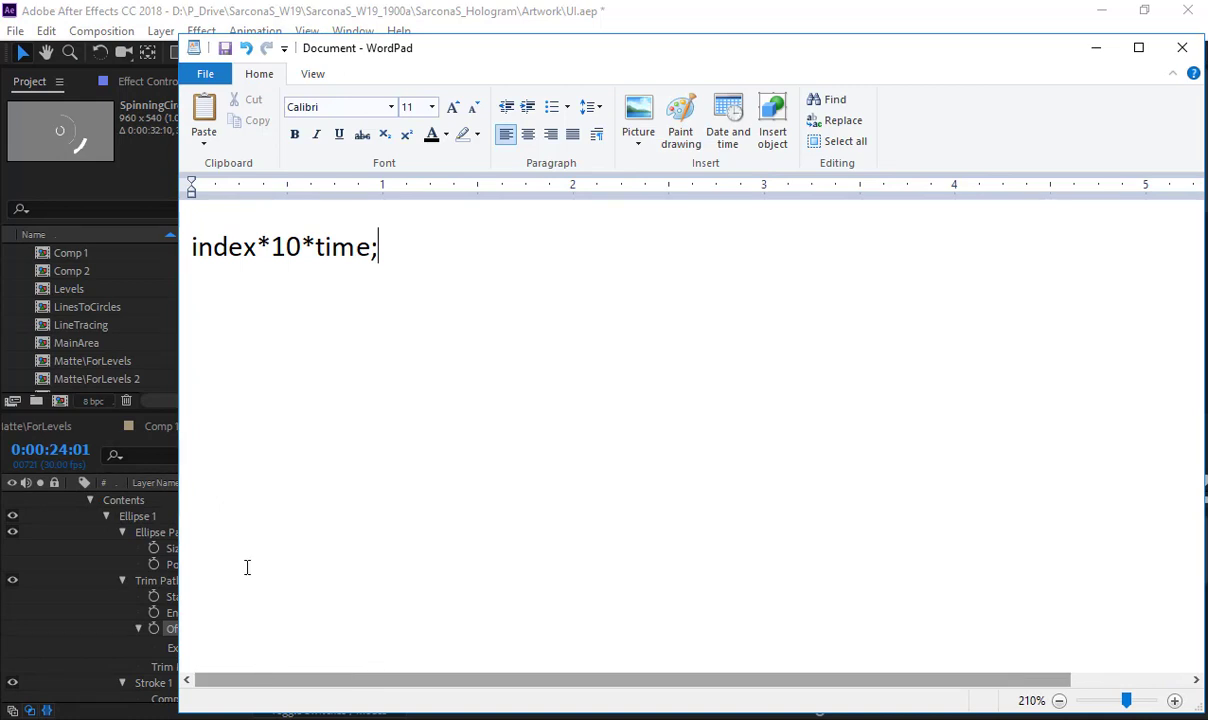
double_click(231, 250)
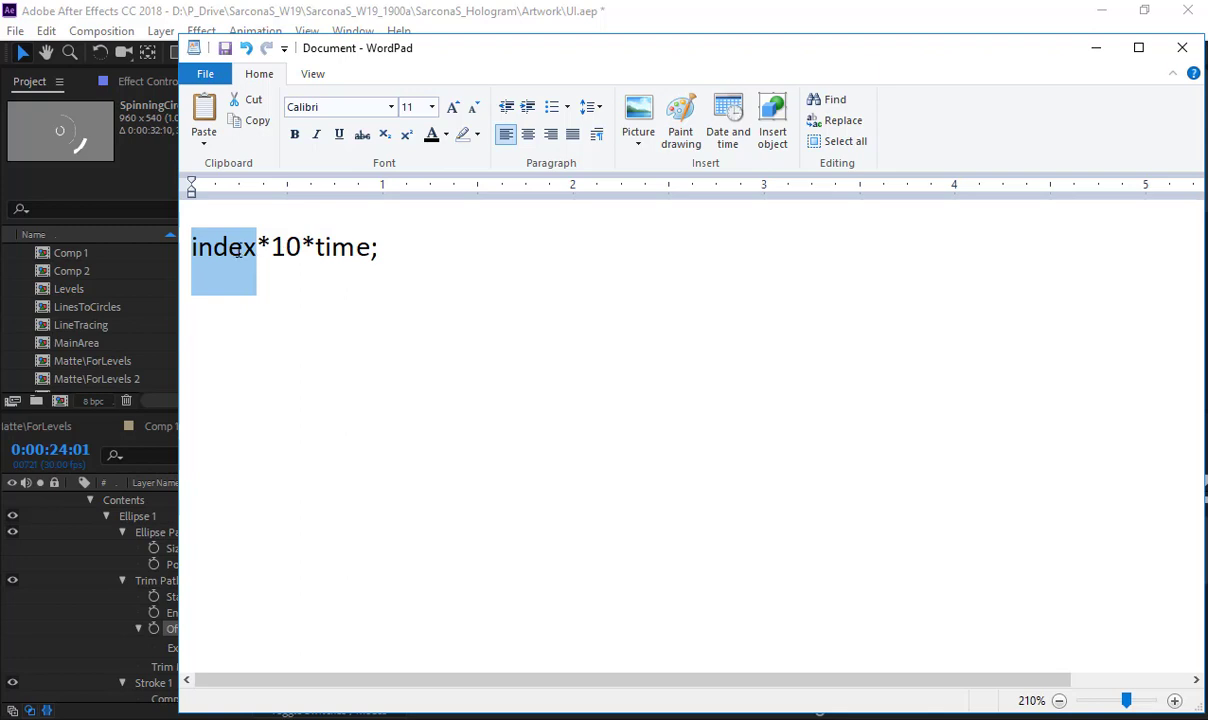
- Switch back to After Effects, start previewing the arc's rotation and collapse Shape Layer 2's properties
click(300, 9)
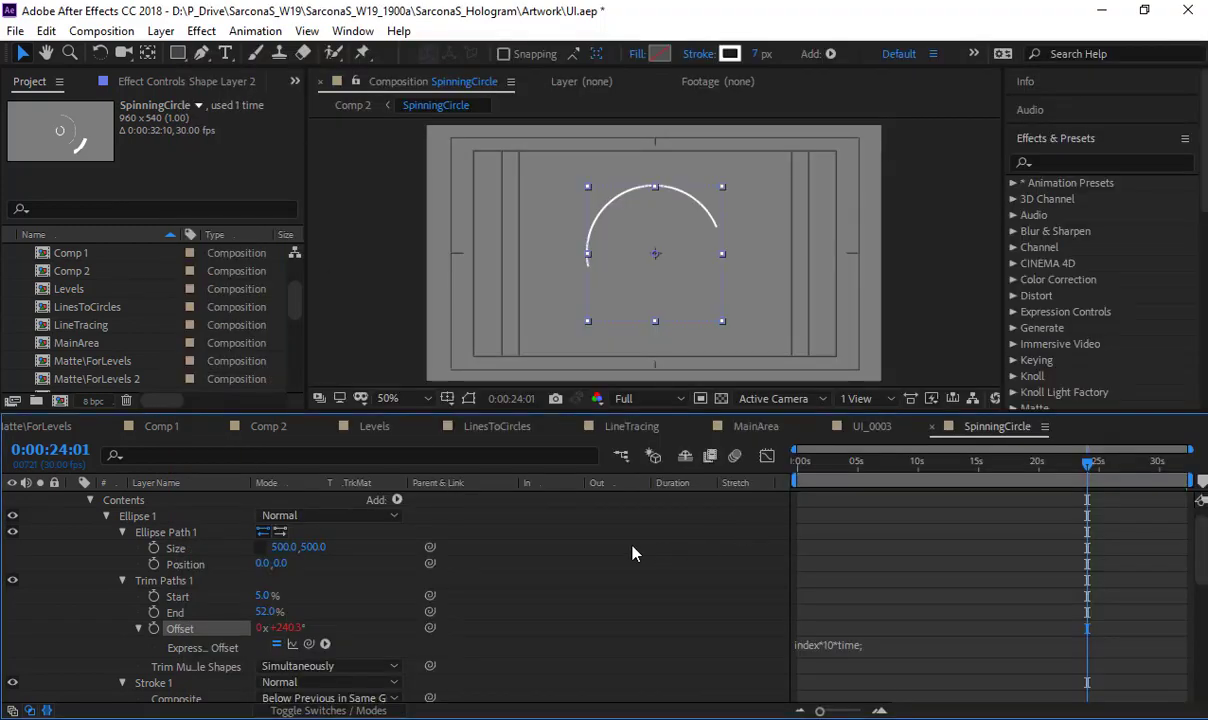
scroll(632, 553, up, 1)
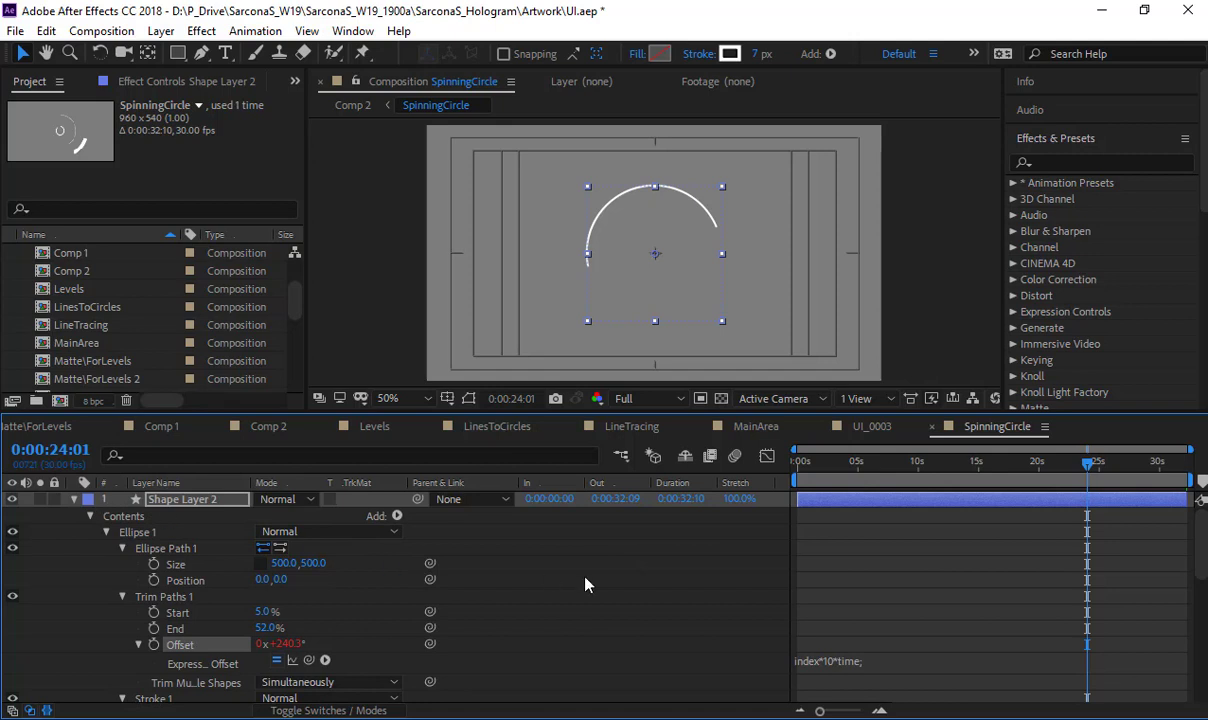
key(space)
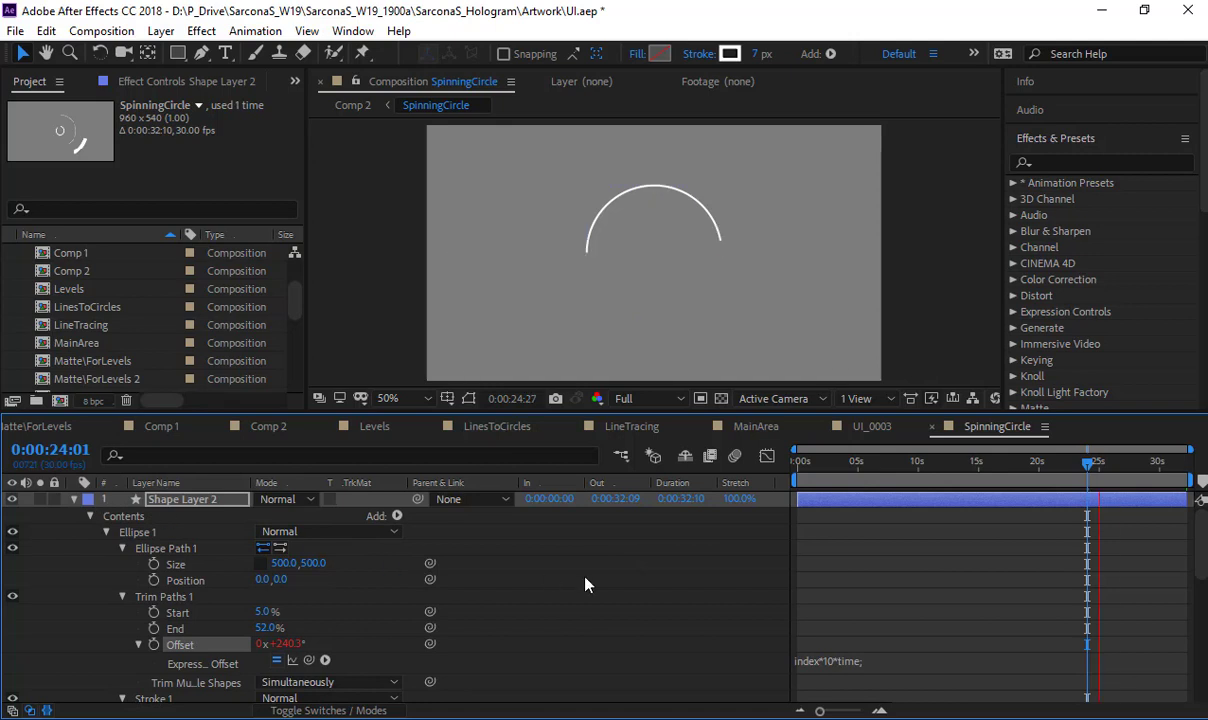
click(73, 499)
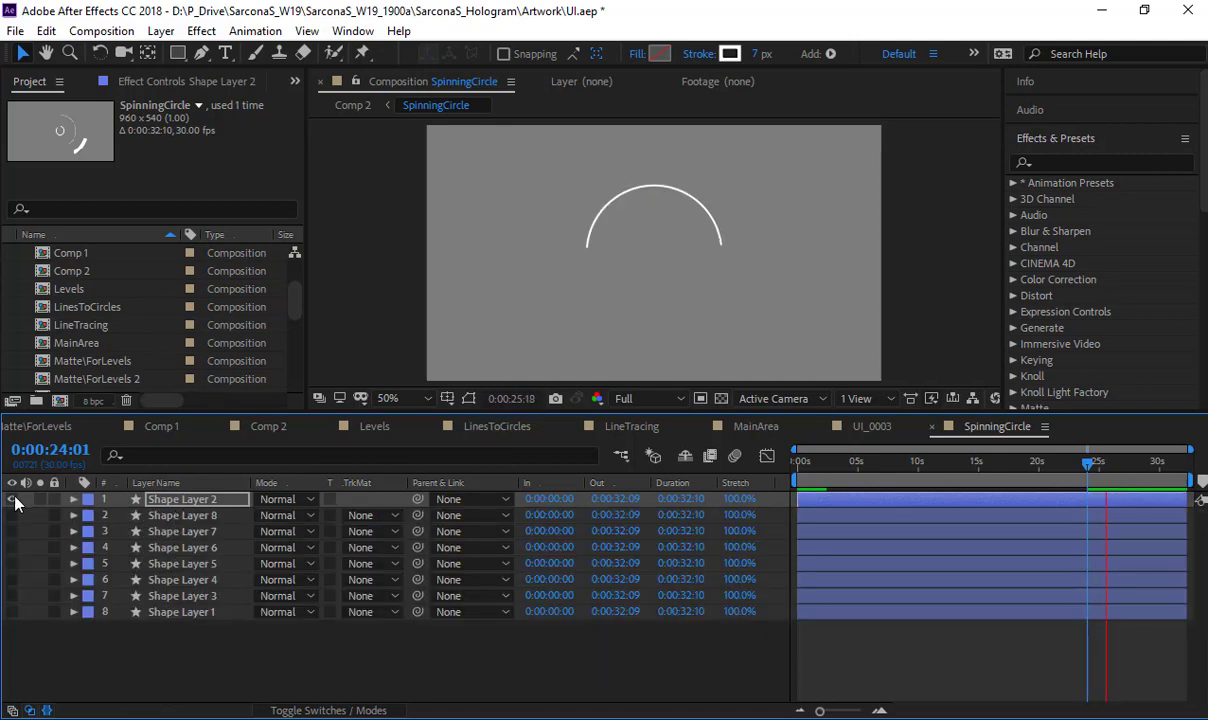
- Hide Shape Layer 2, show Shape Layer 8 instead and reveal its modified properties
click(12, 499)
click(12, 515)
click(186, 517)
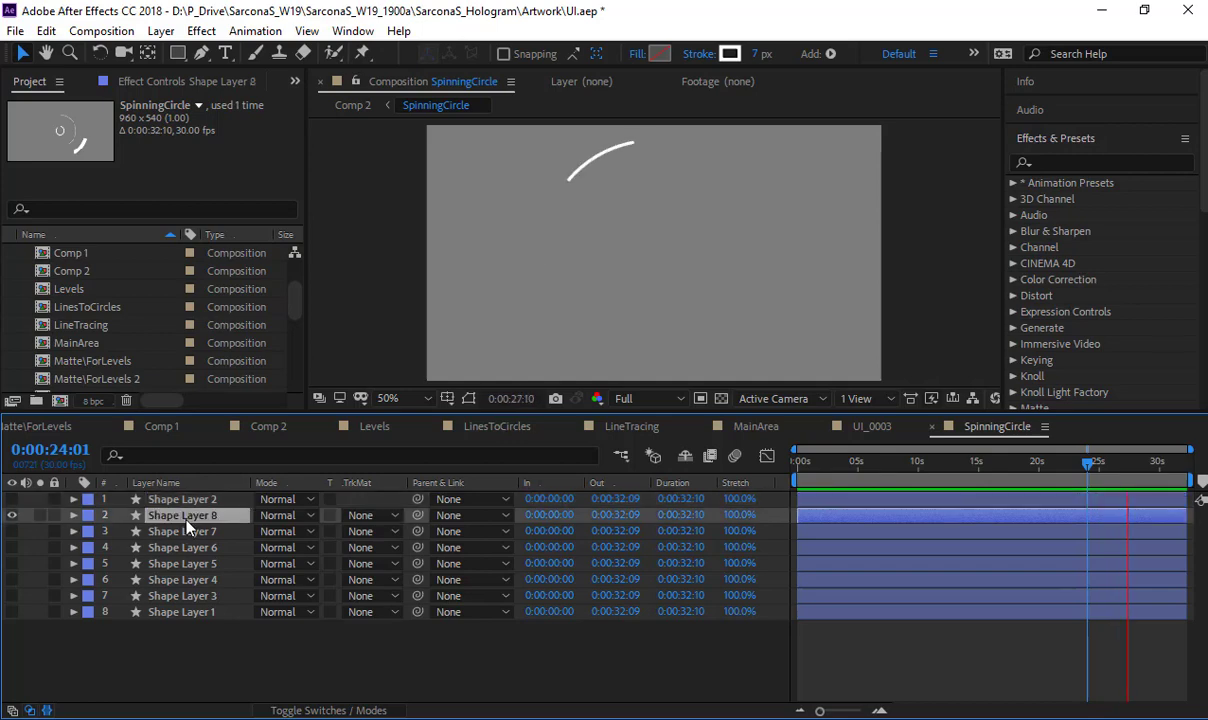
key(u)
key(u)
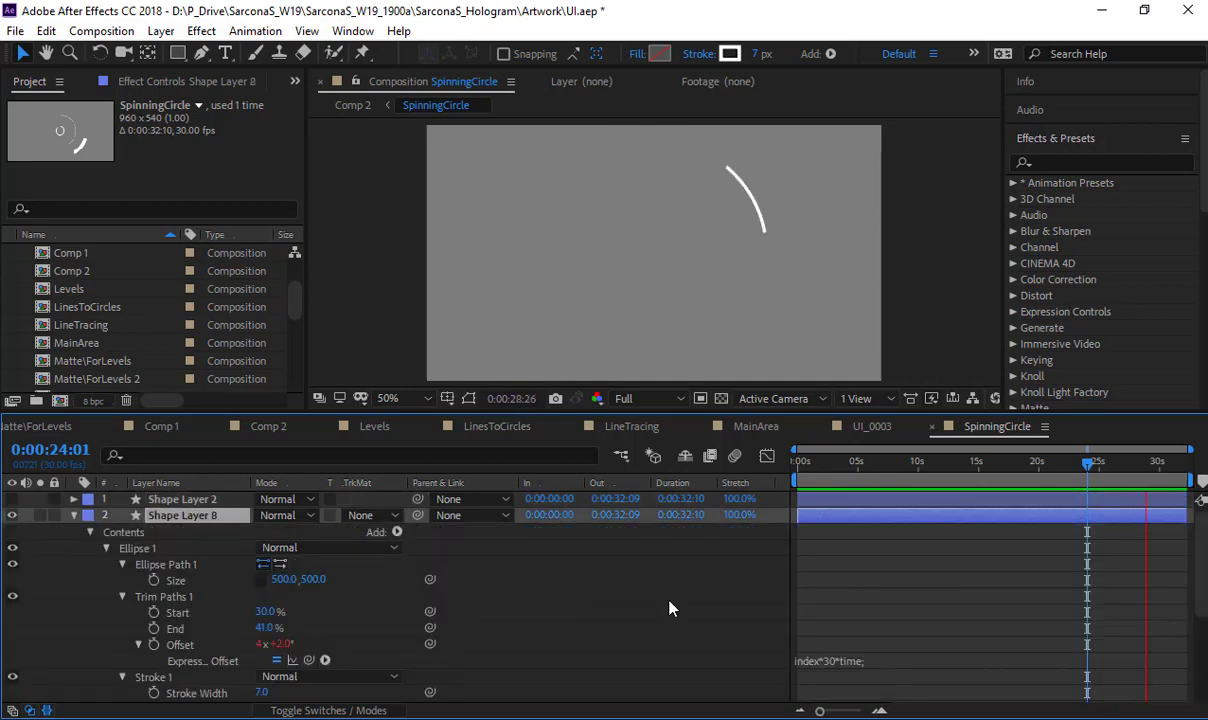
- Copy Shape Layer 8's Offset expression index*30*time; into the WordPad document, leaving a blank line below the first expression
click(853, 663)
key(ctrl+c)
key(alt+Tab)
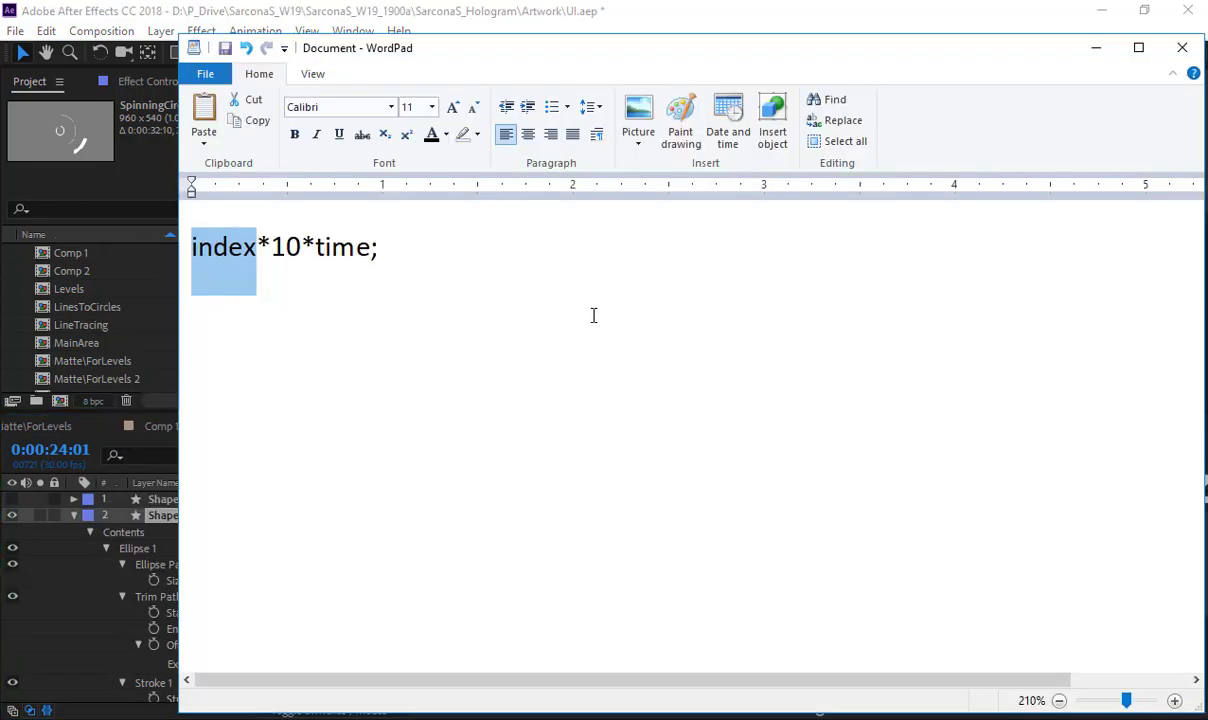
key(ctrl+a)
click(464, 300)
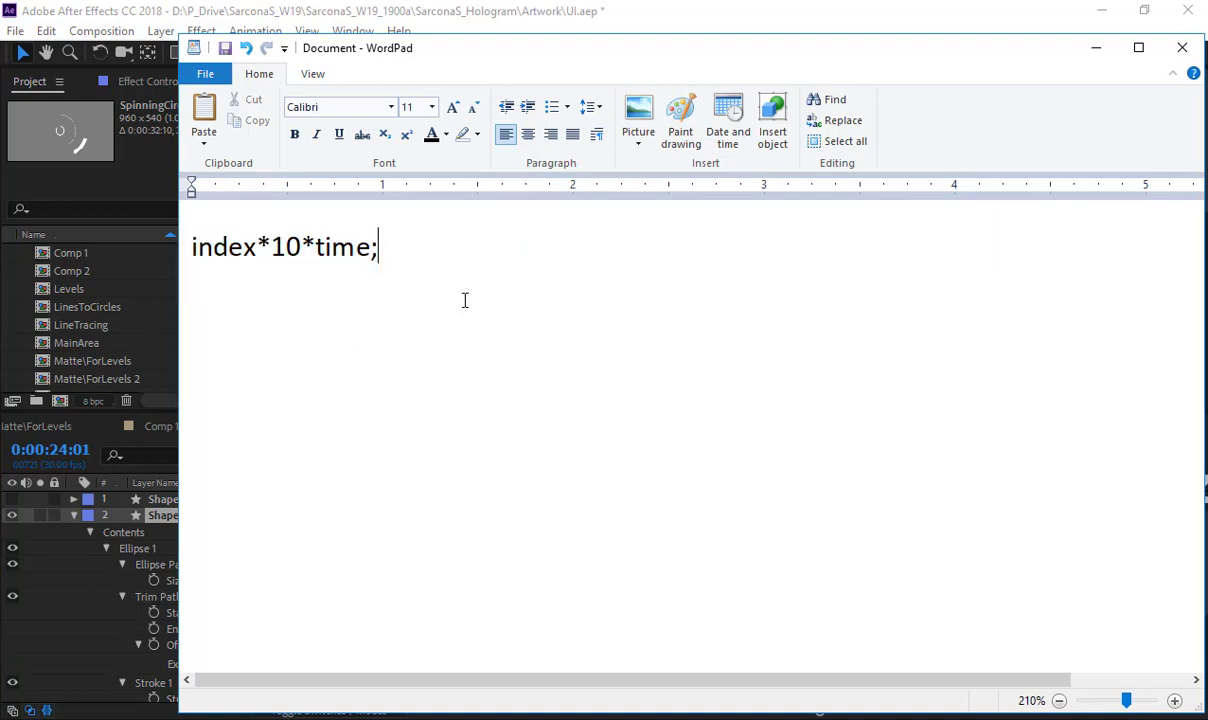
key(Return)
key(Return)
text(index*30*time;)
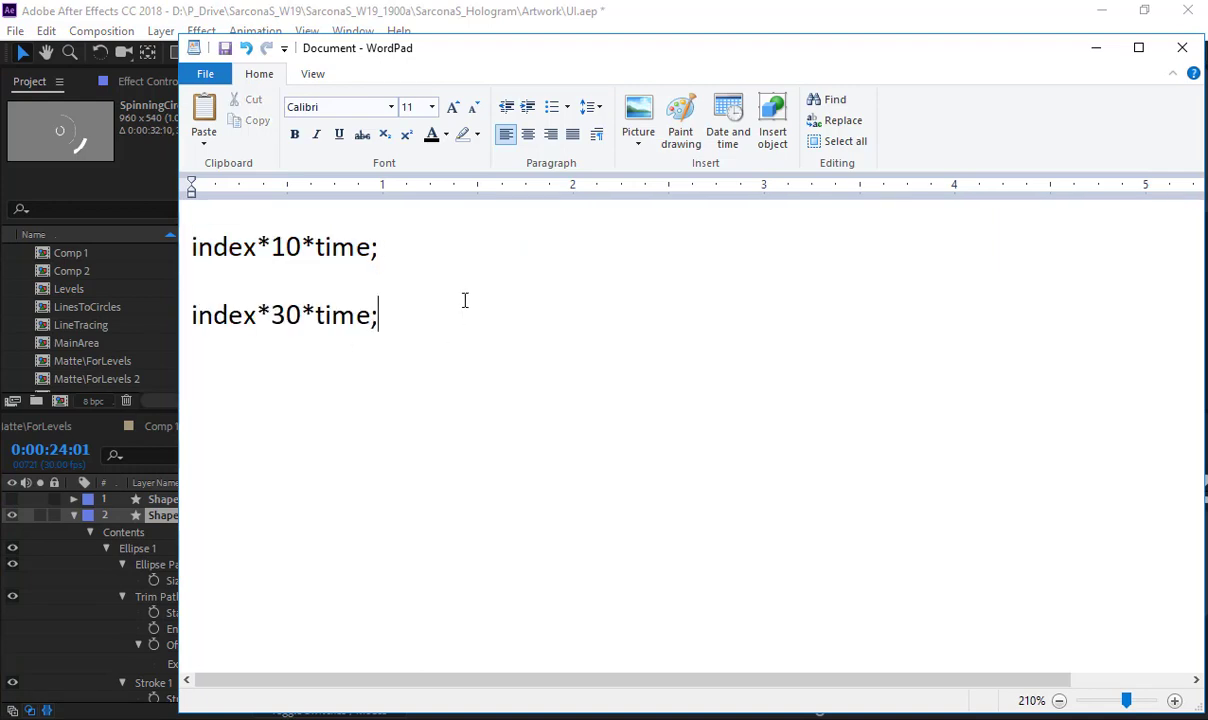
- Return to After Effects, select Shape Layer 8's Trim Paths End property and collapse the layer
key(alt+Tab)
key(ctrl+v)
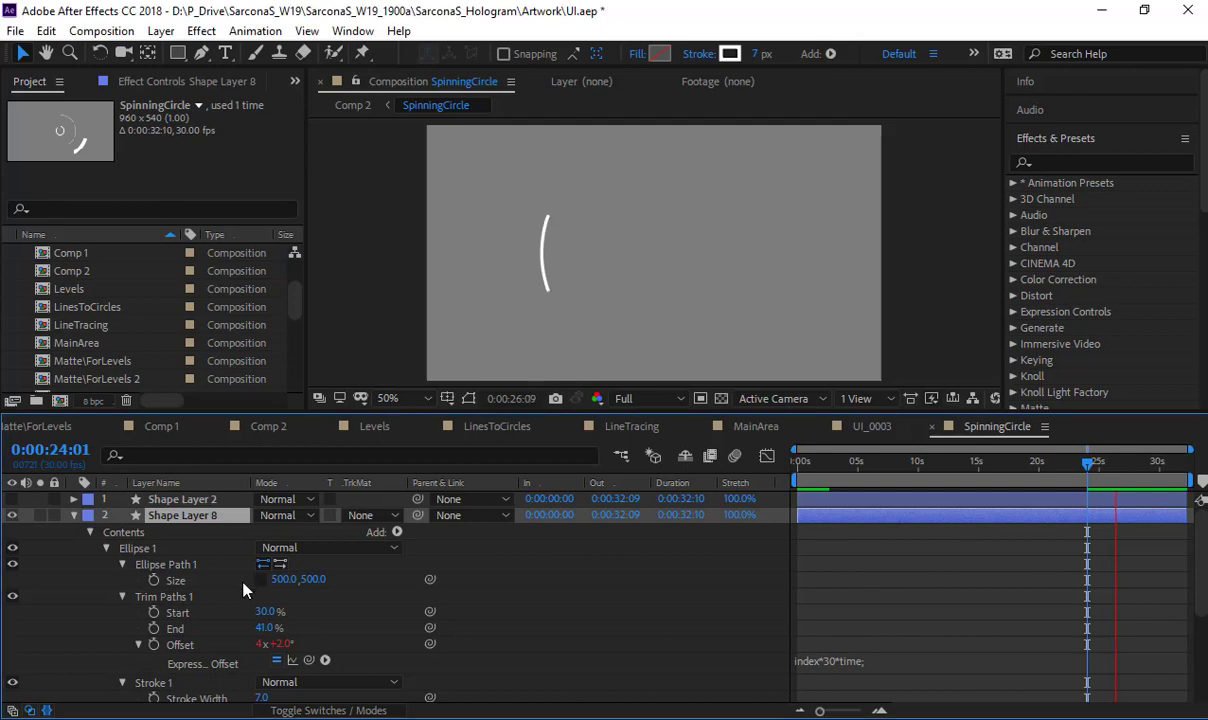
click(180, 630)
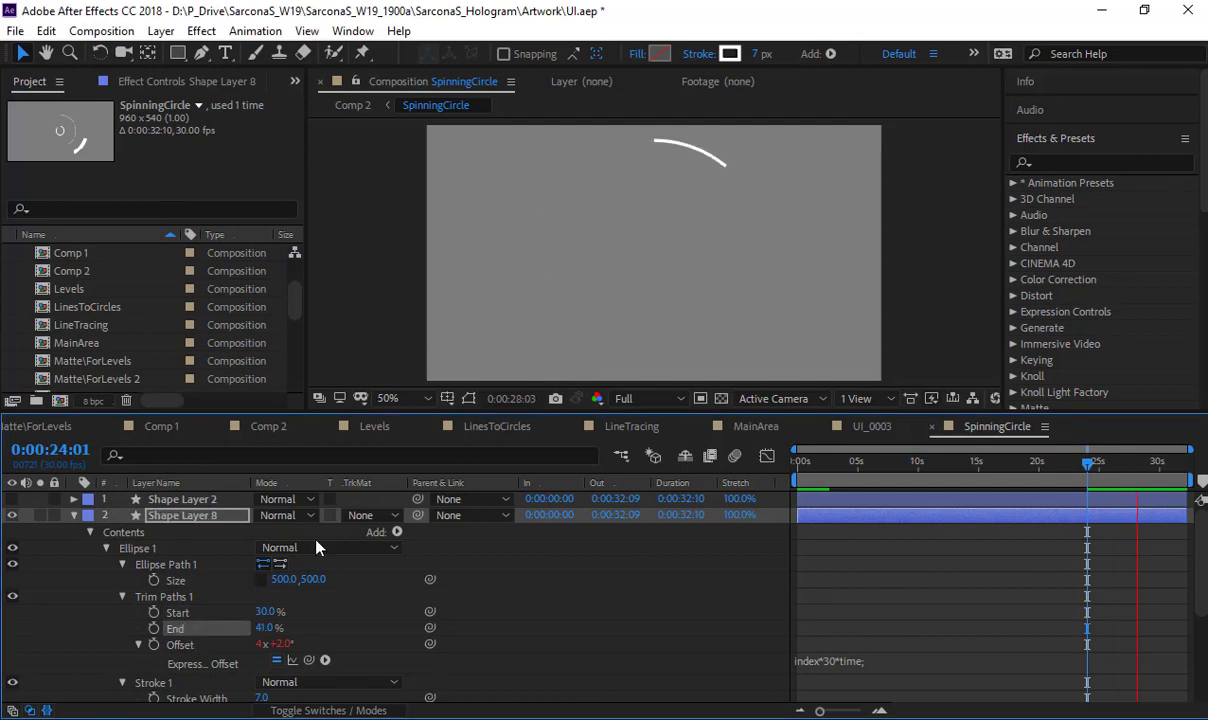
click(73, 515)
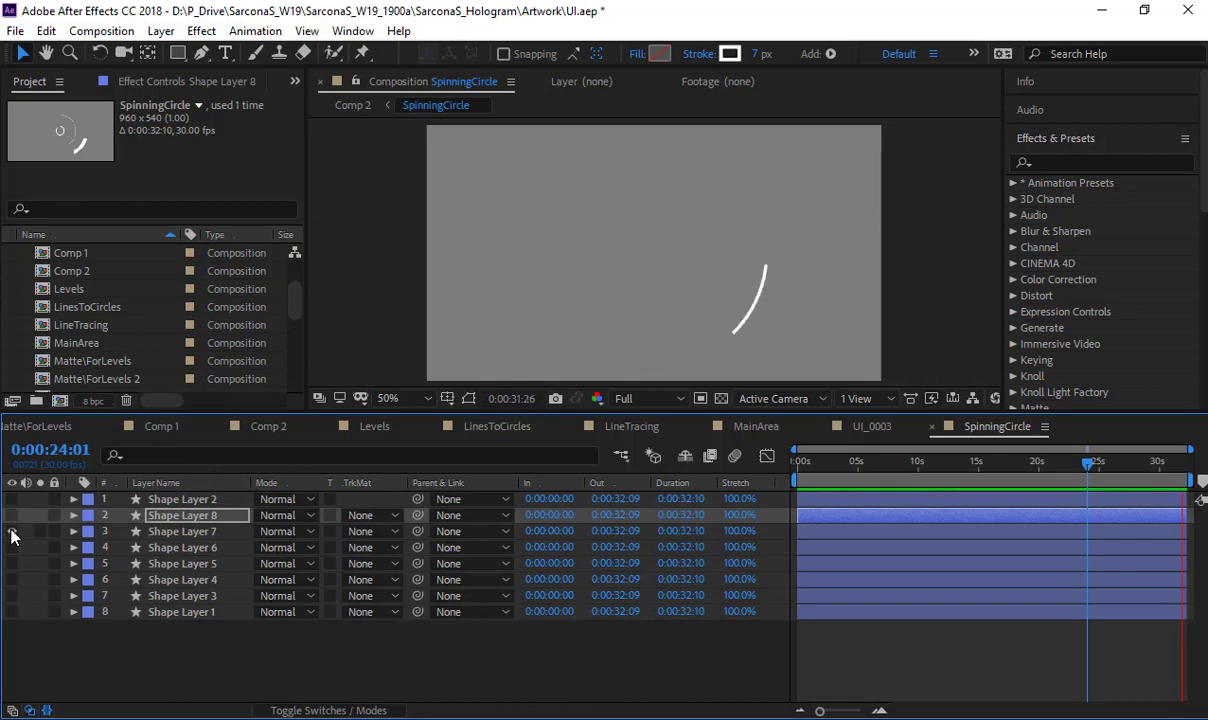
- Make all eight shape layers of SpinningCircle visible and stop the preview playback
click(12, 547)
click(12, 547)
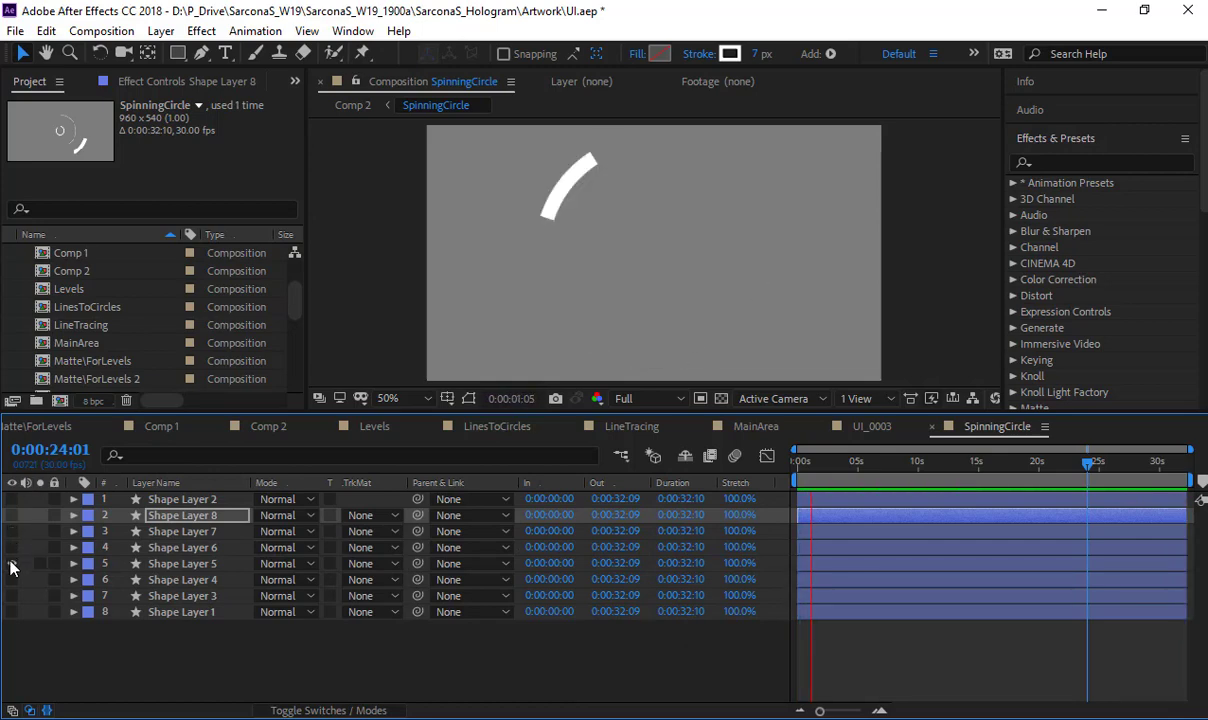
click(12, 563)
click(12, 579)
click(12, 595)
click(12, 611)
click(12, 547)
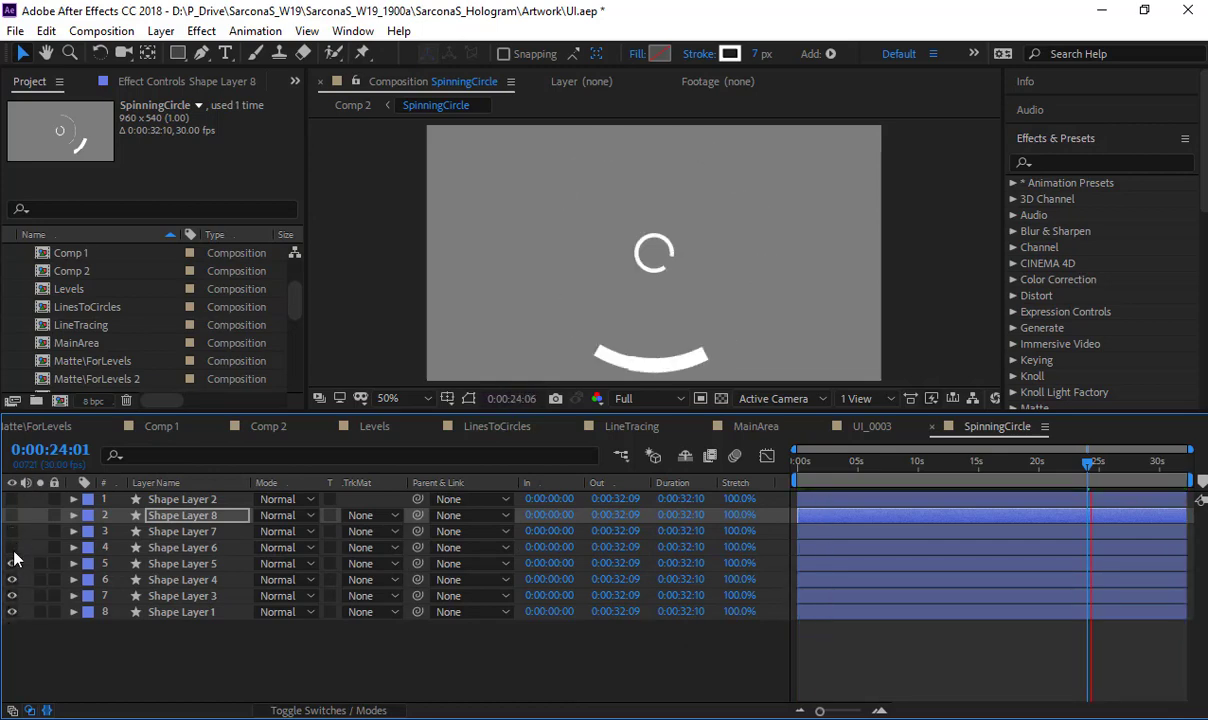
click(12, 531)
click(12, 499)
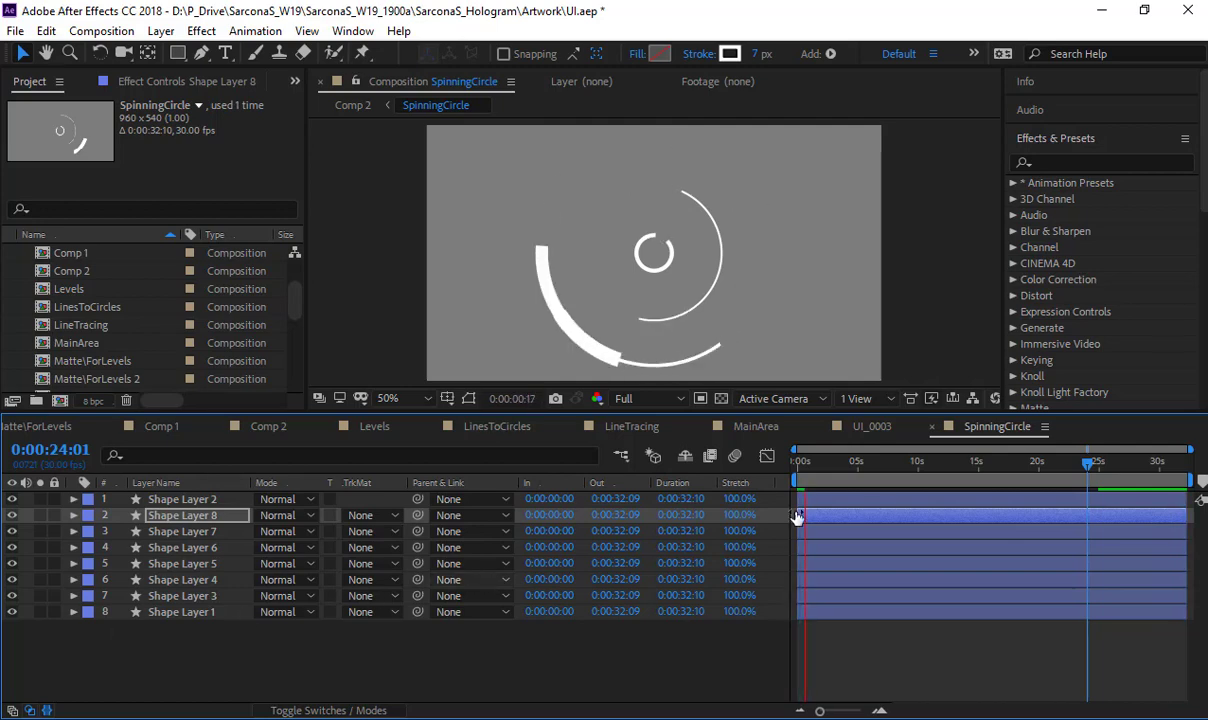
key(space)
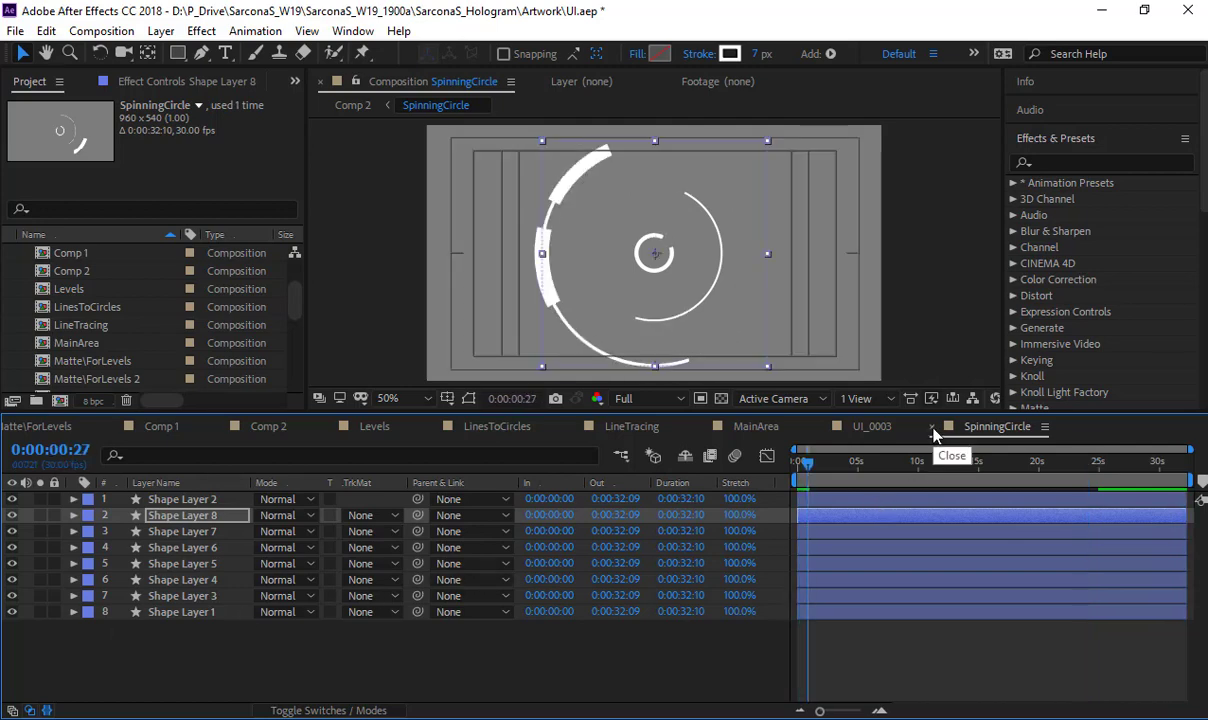
- Close the SpinningCircle composition's timeline and switch back to Comp 2
click(932, 429)
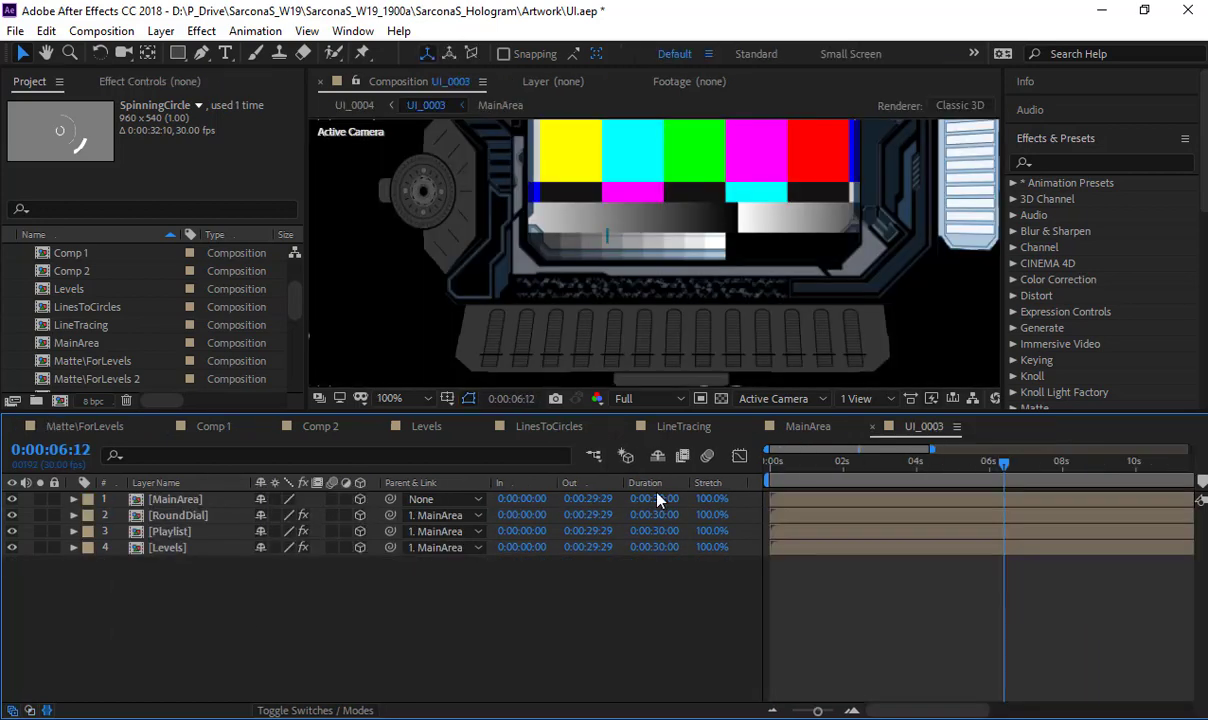
click(800, 428)
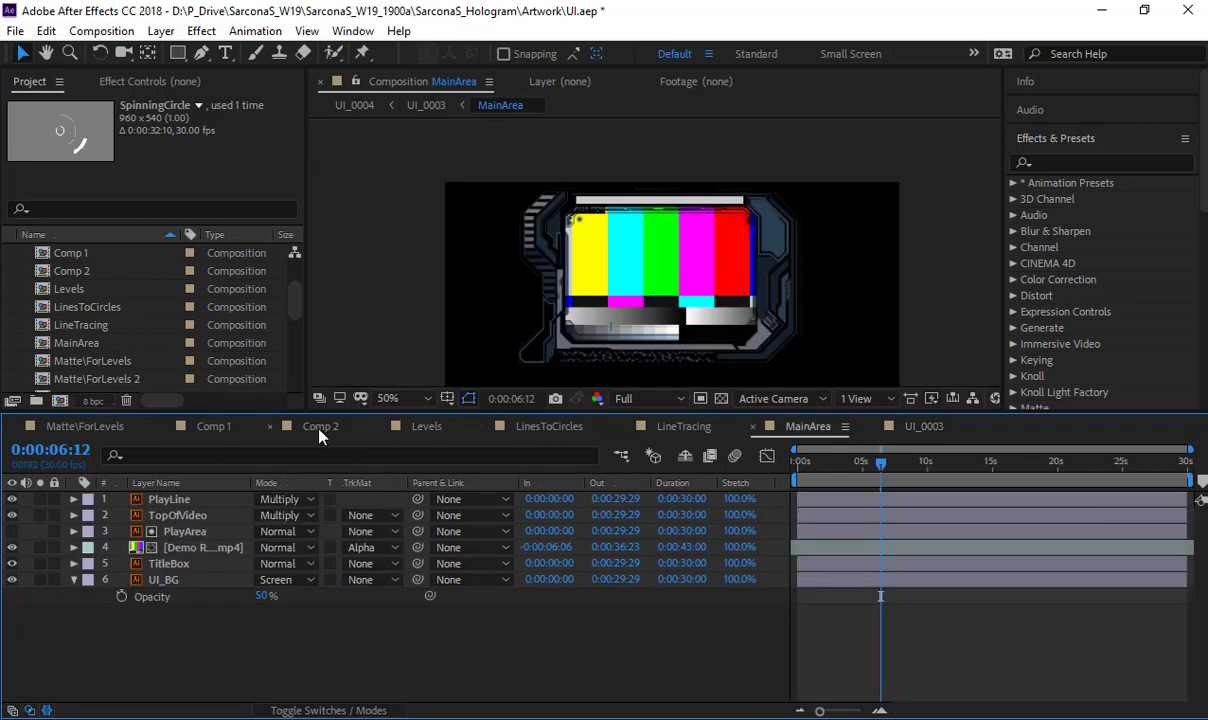
click(920, 427)
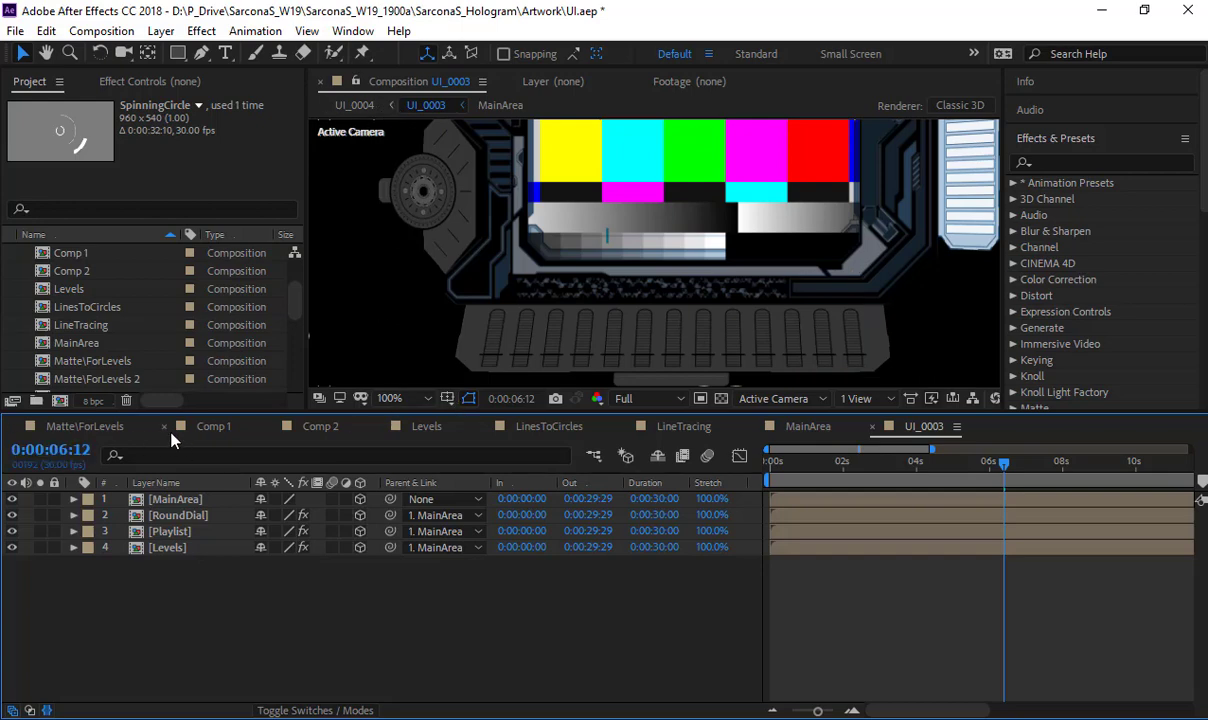
click(213, 426)
click(320, 426)
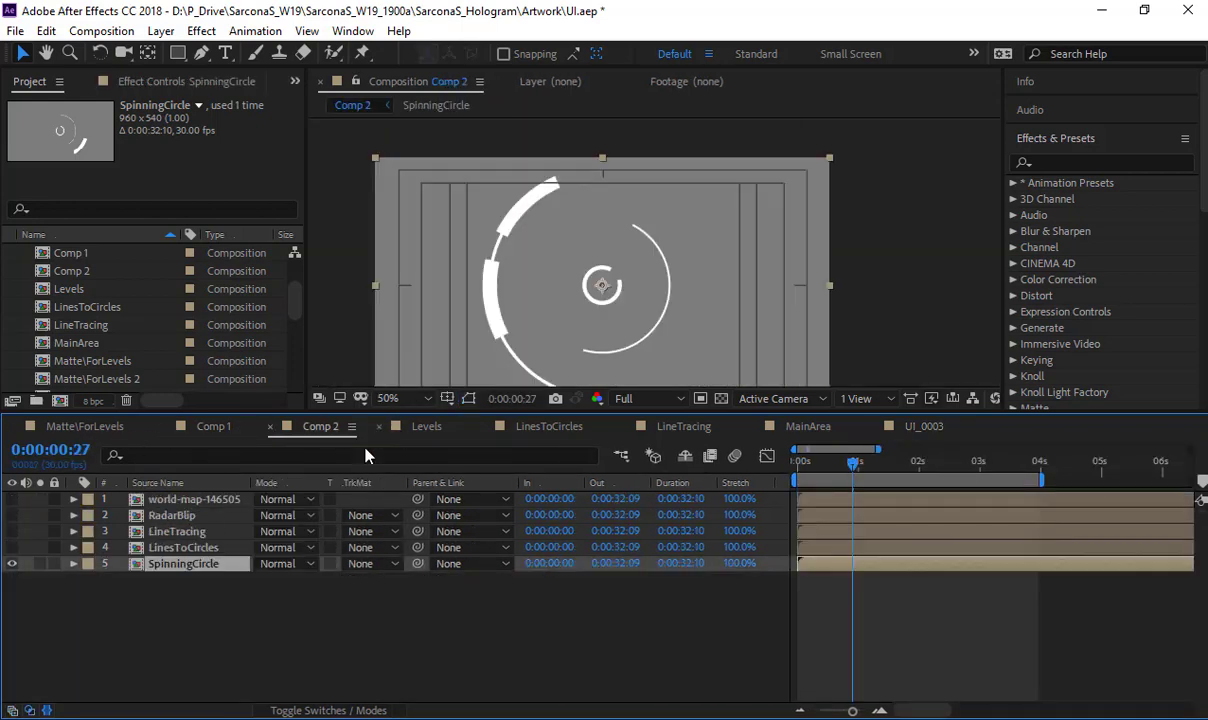
- Hide SpinningCircle in Comp 2, show LinesToCircles instead and preview its animation
click(12, 563)
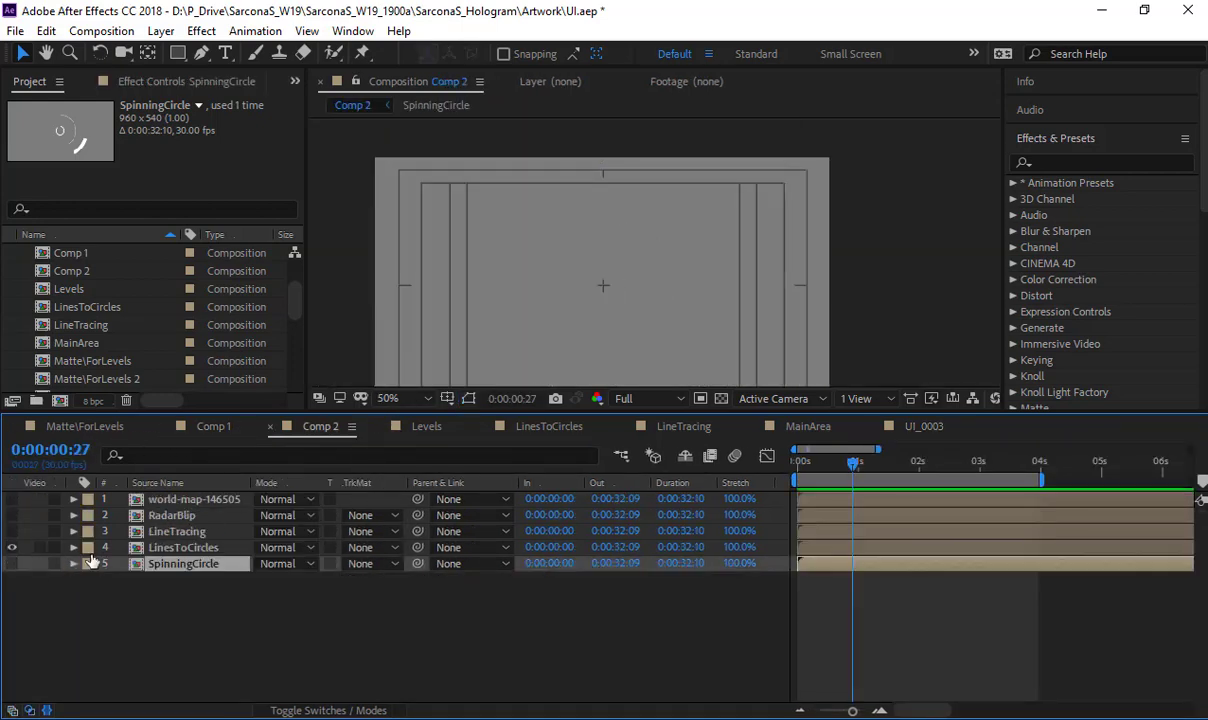
click(12, 547)
click(190, 548)
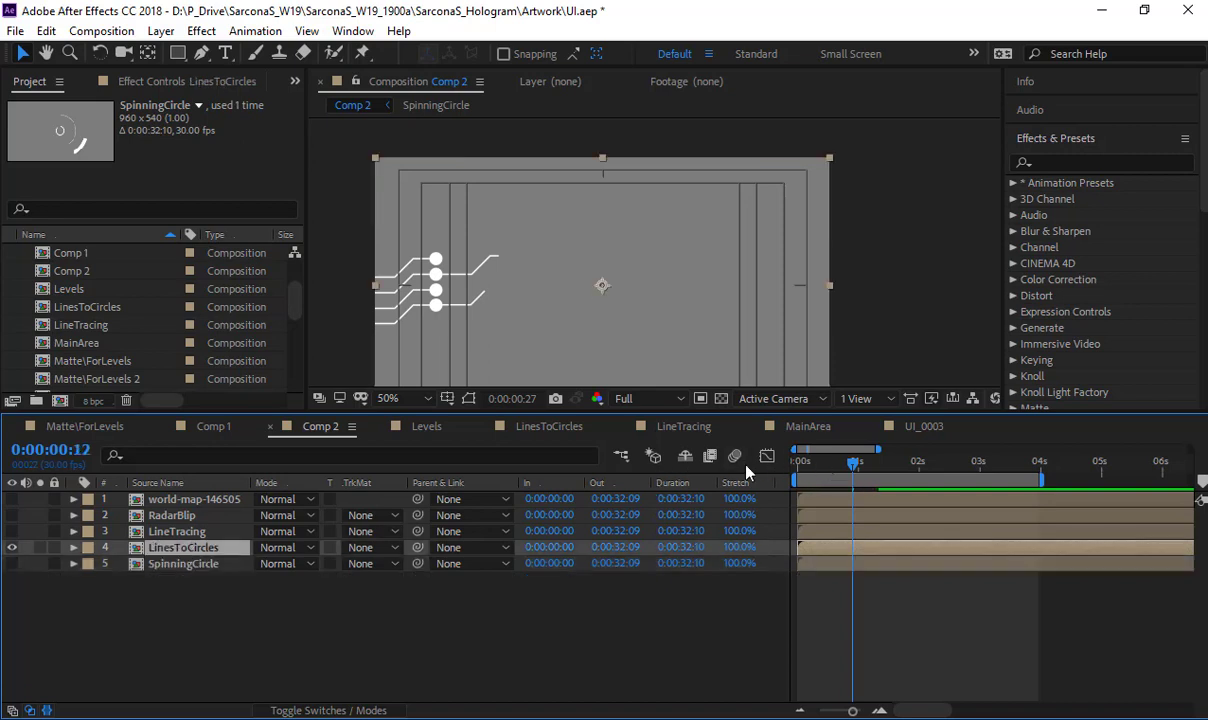
key(space)
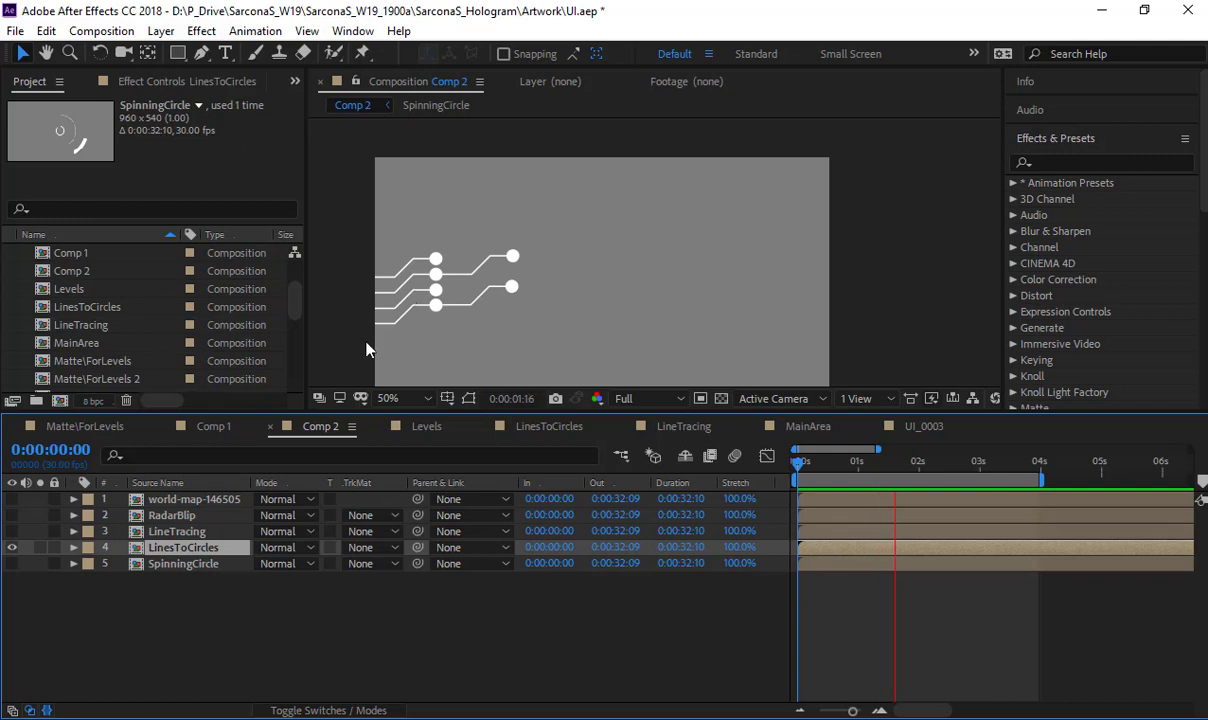
- Open the LinesToCircles composition and leave only Shape Layer 1 and Shape Layer 2 visible
click(205, 547)
double_click(205, 547)
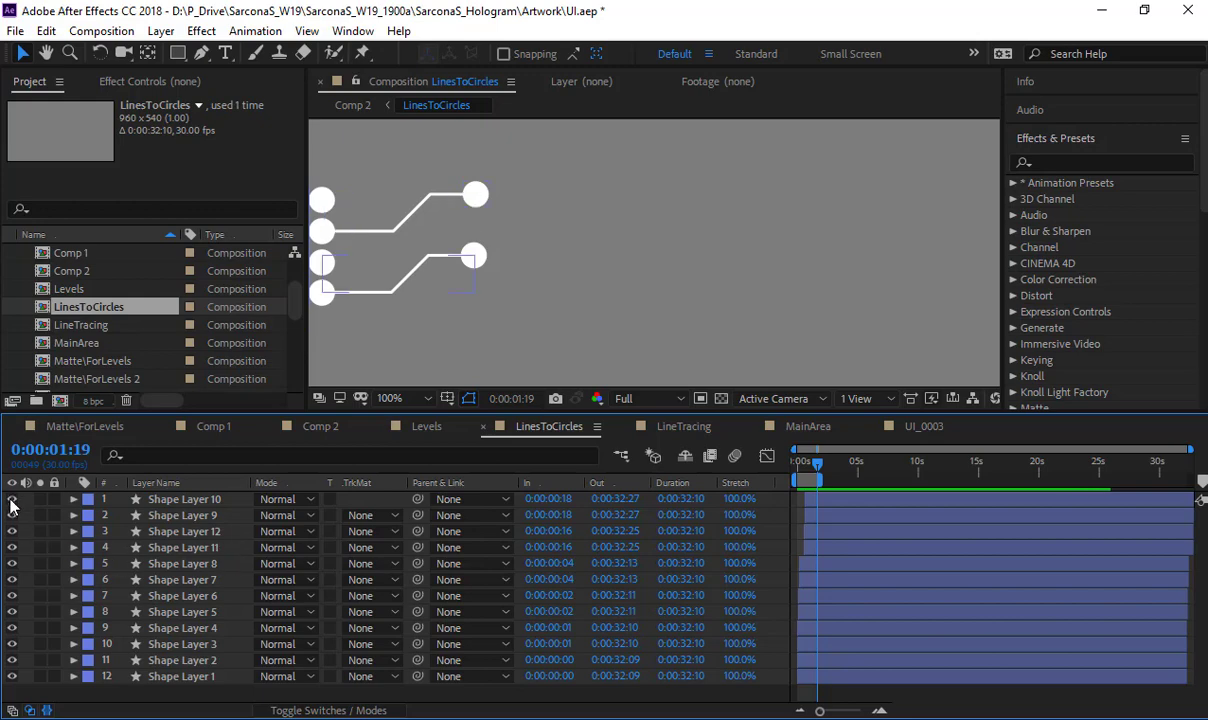
drag(11, 500, 11, 690)
click(12, 676)
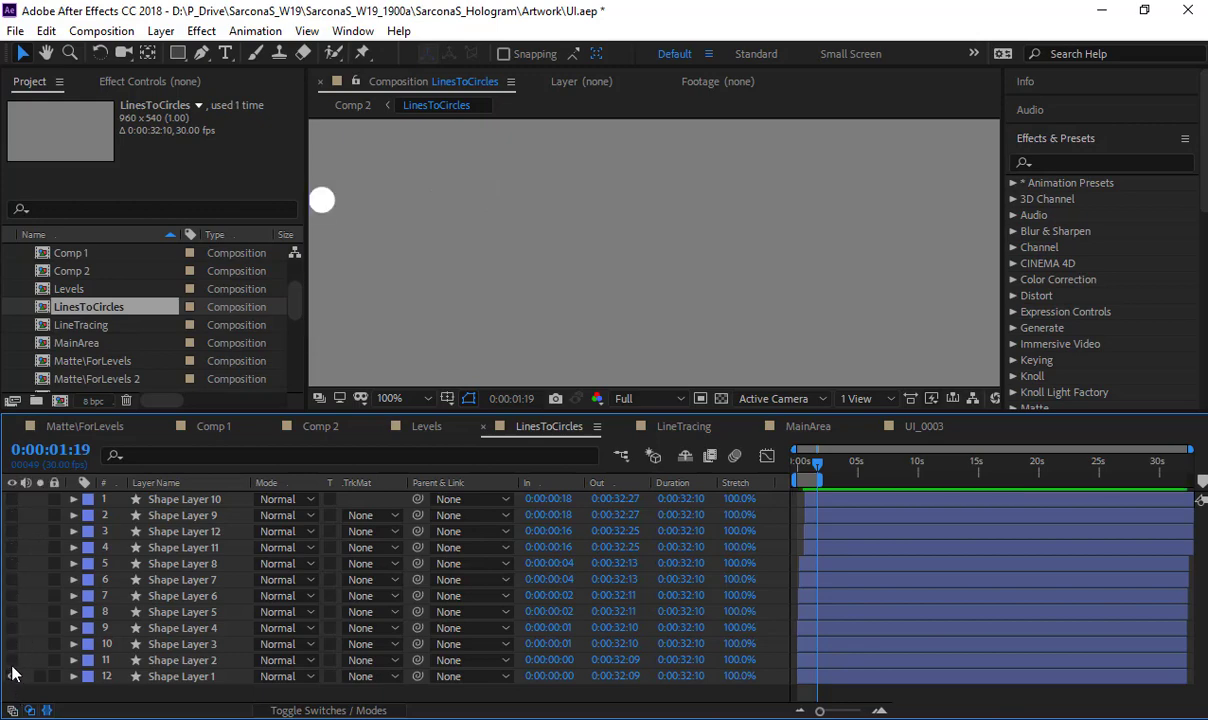
click(12, 660)
scroll(523, 270, up, 2)
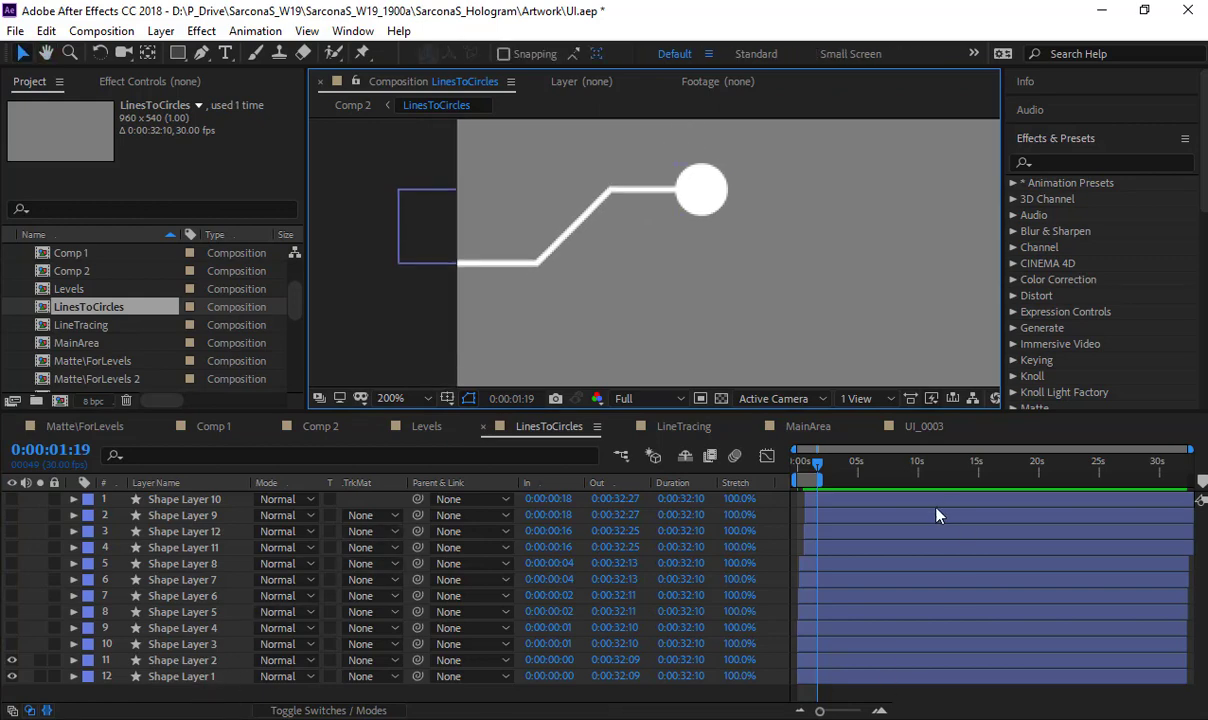
- Return the current time to 0:00:00:00 and reveal Shape Layer 1's modified ellipse, stroke, fill and transform properties
drag(825, 476, 790, 470)
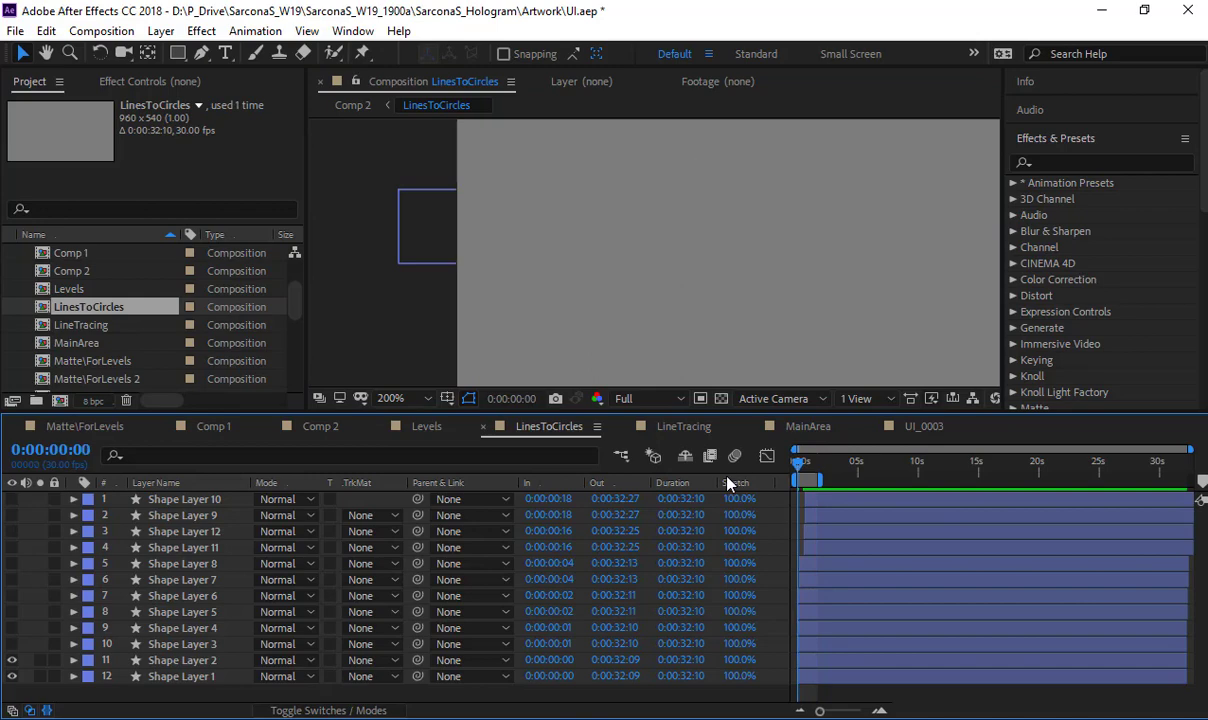
click(200, 677)
key(s)
key(u)
key(u)
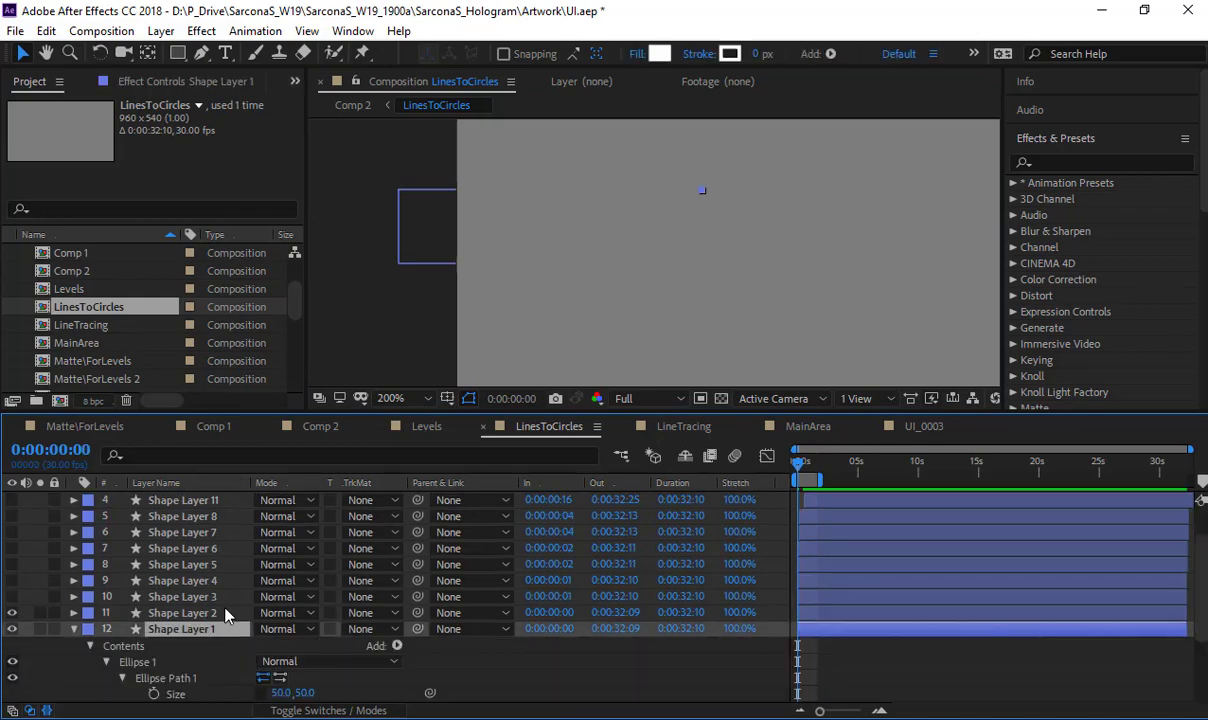
scroll(227, 614, down, 3)
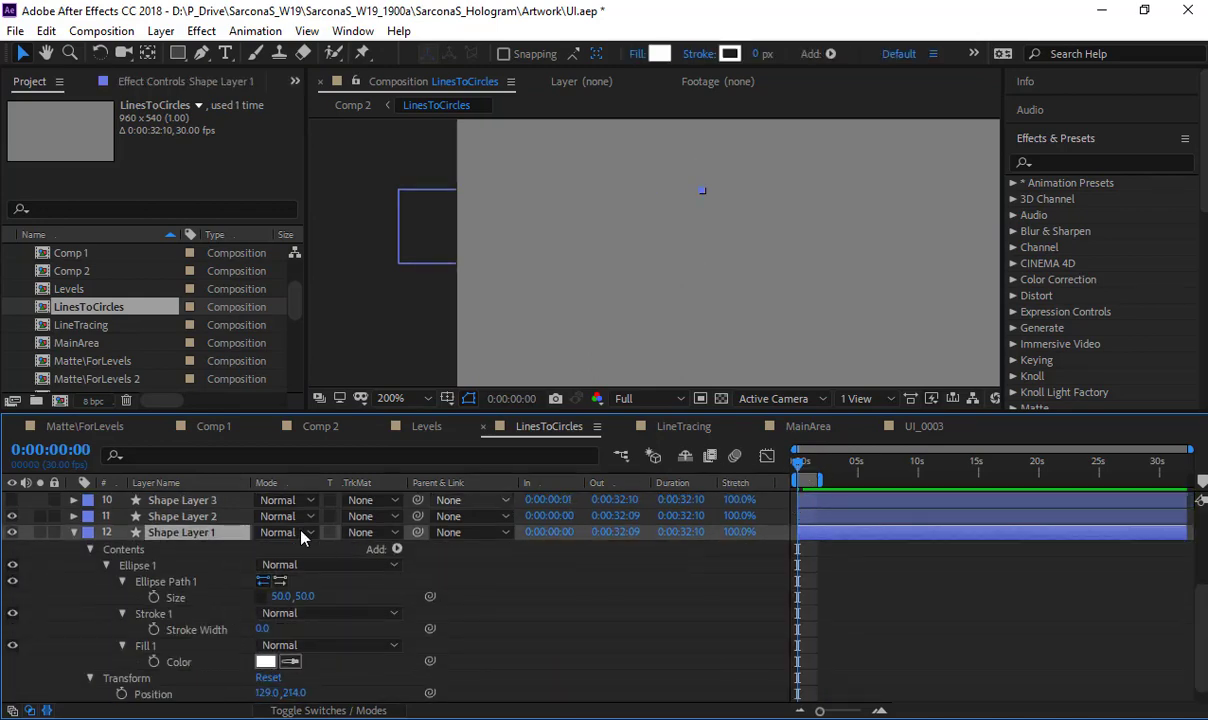
- Reveal Shape Layer 2's modified properties, select Trim Paths 1 and scrub to 0:00:01:03 to examine the line drawing on
click(220, 518)
key(u)
key(u)
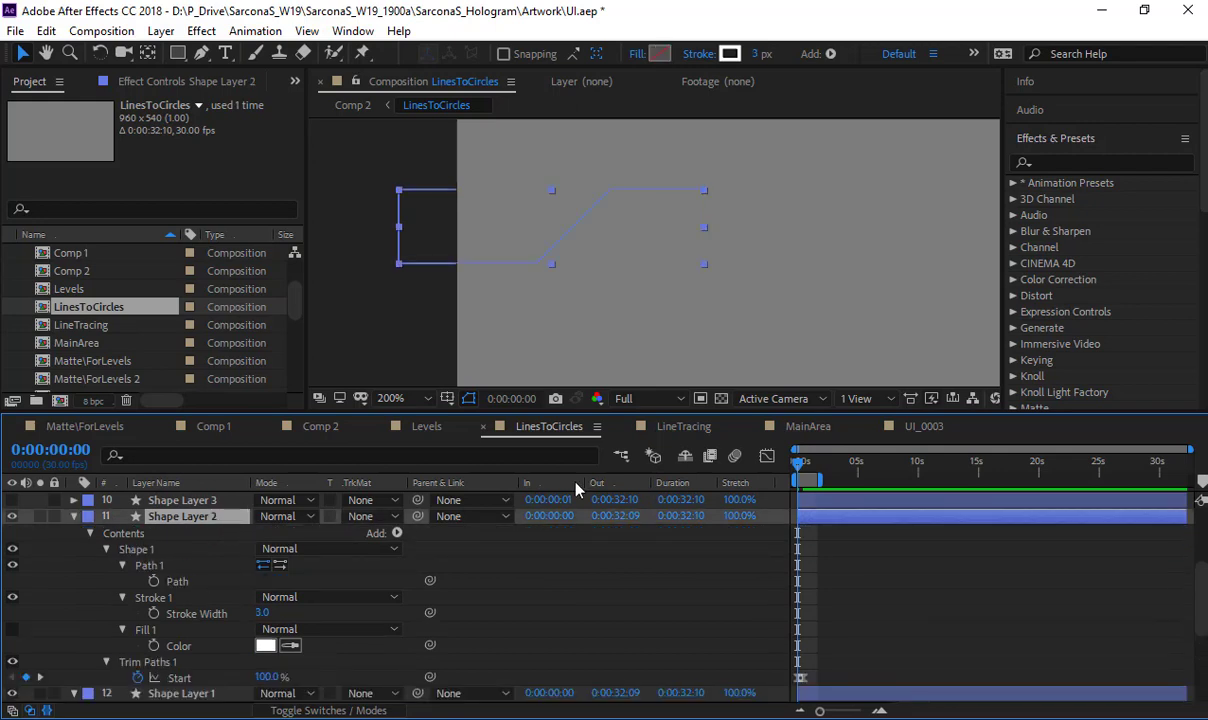
click(150, 662)
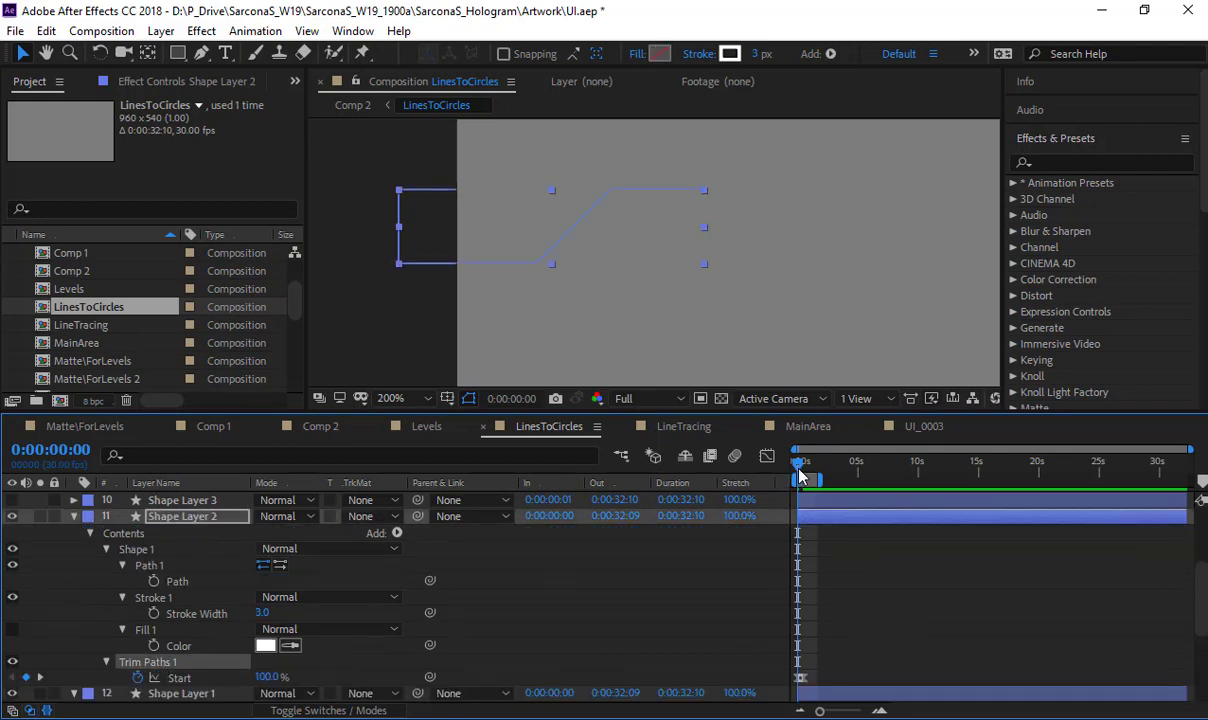
drag(800, 474, 812, 476)
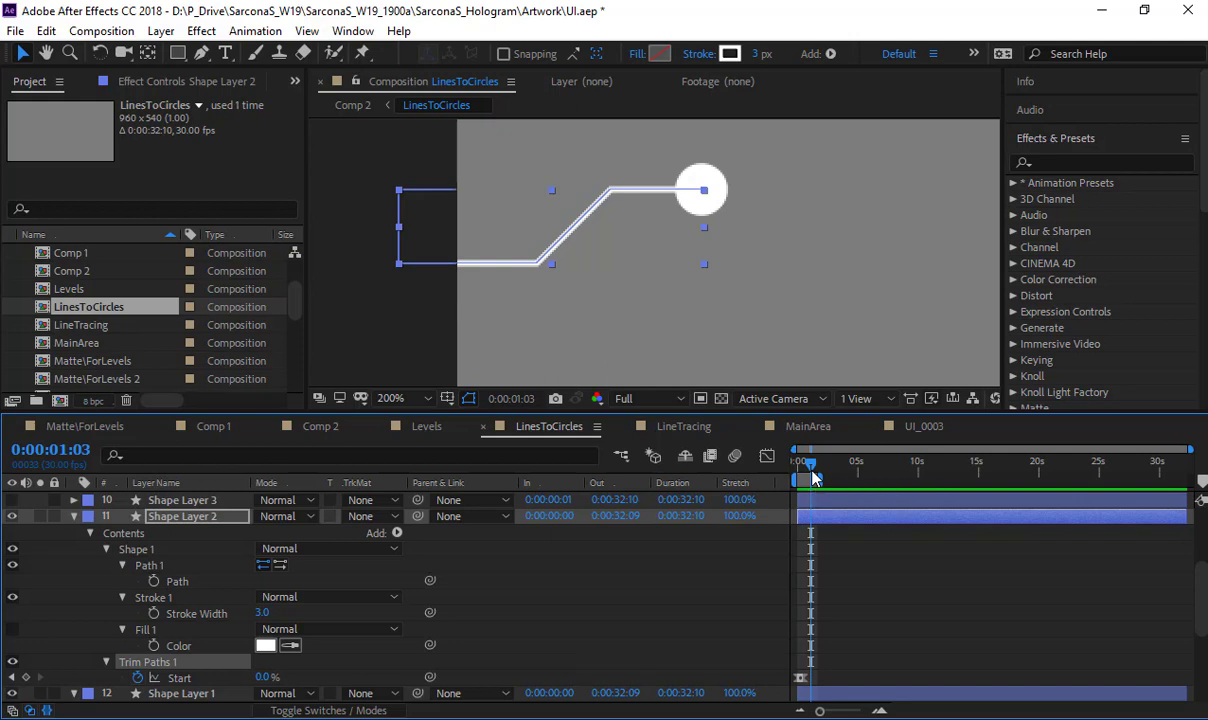
- Collapse Shape Layer 2, make all twelve LinesToCircles shape layers visible and preview the full animation
click(73, 516)
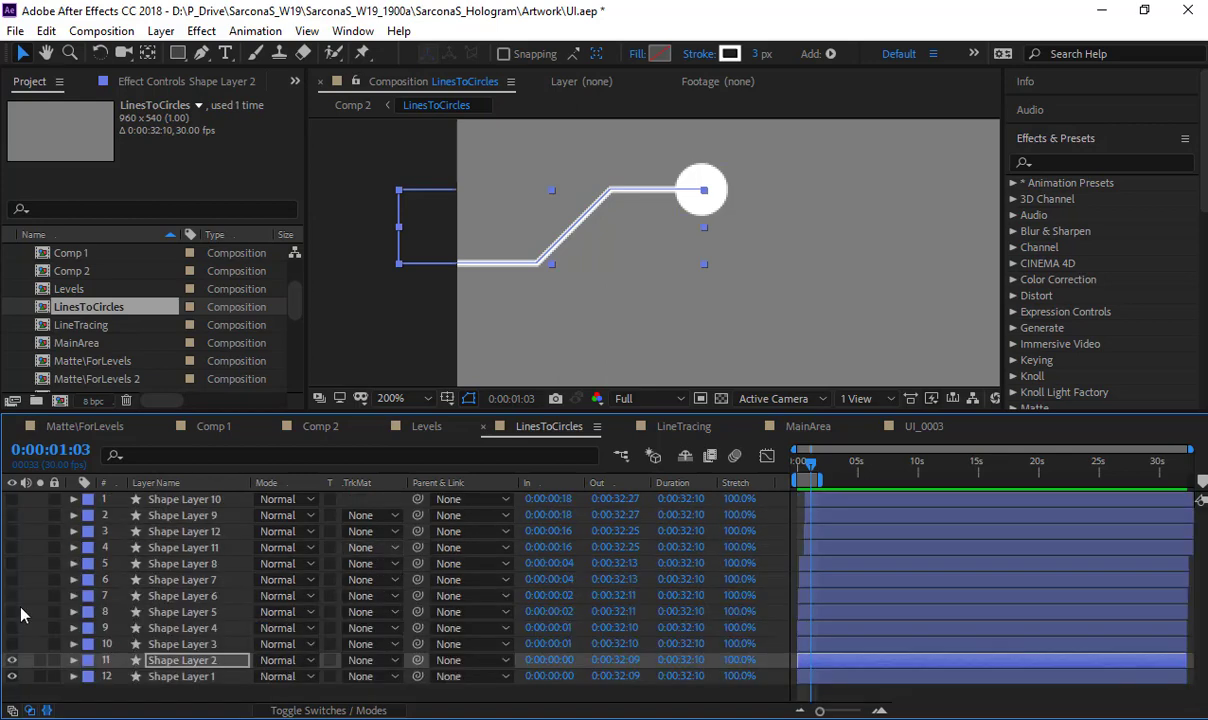
drag(12, 499, 12, 644)
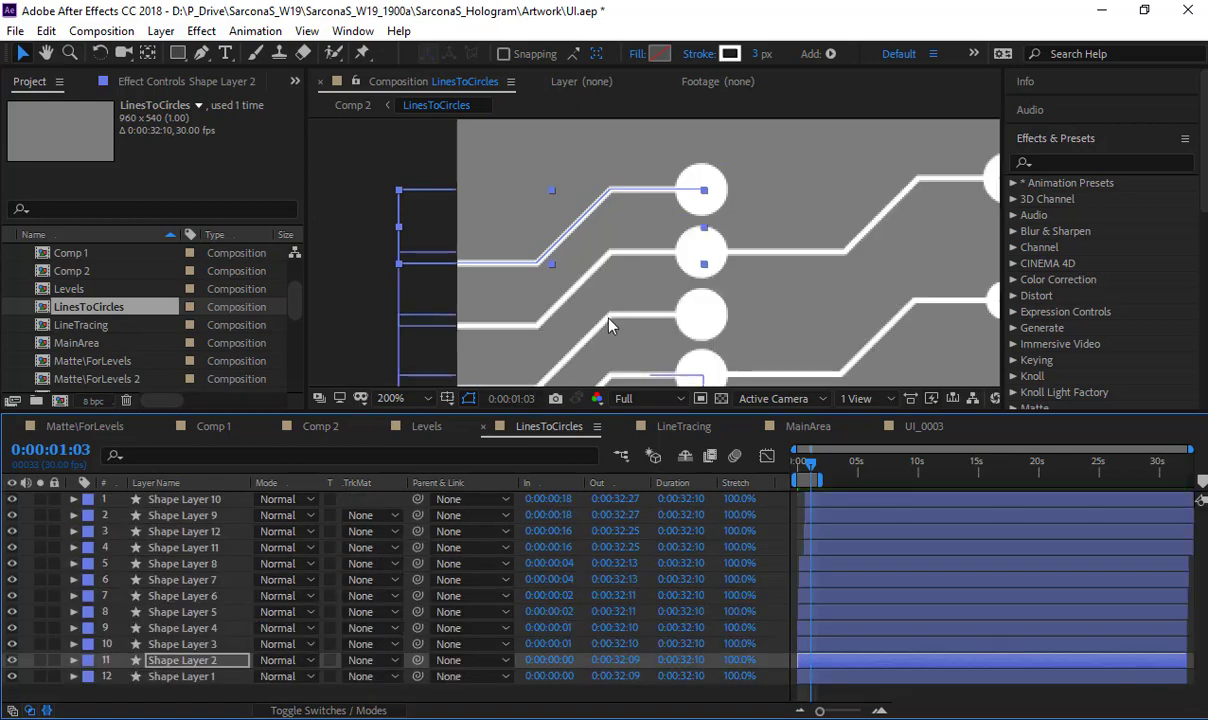
scroll(574, 300, down, 3)
click(469, 201)
scroll(768, 250, up, 1)
scroll(768, 250, down, 2)
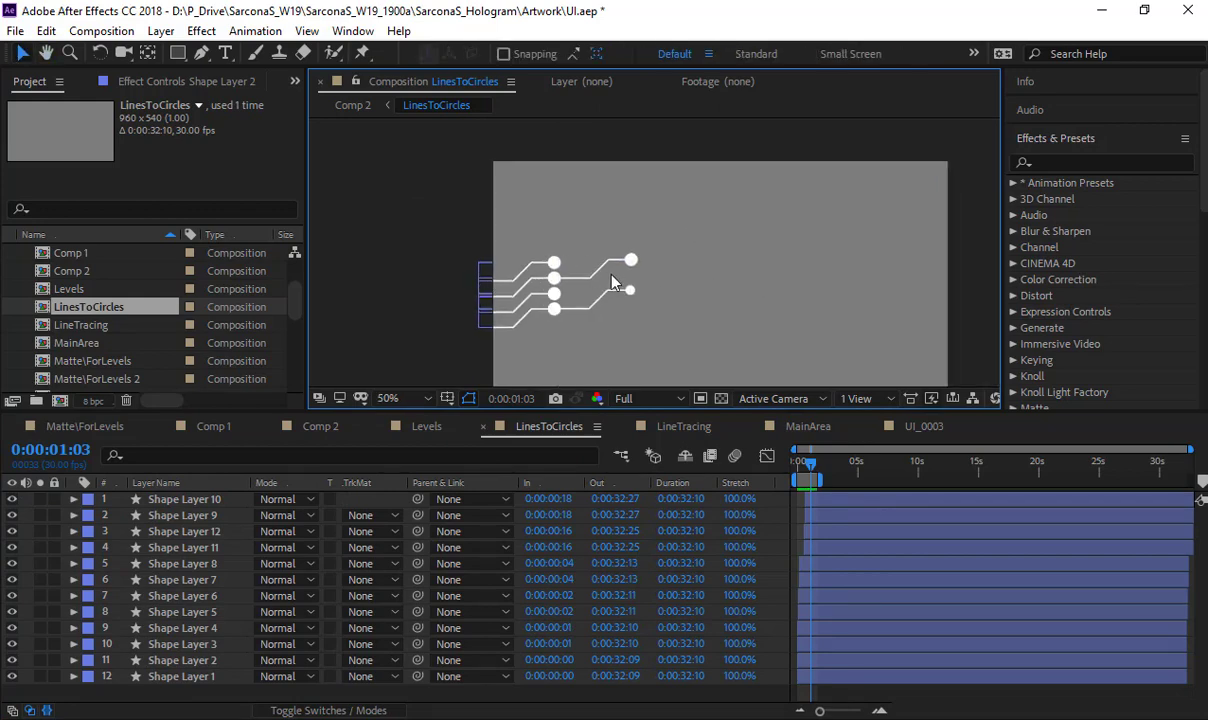
key(space)
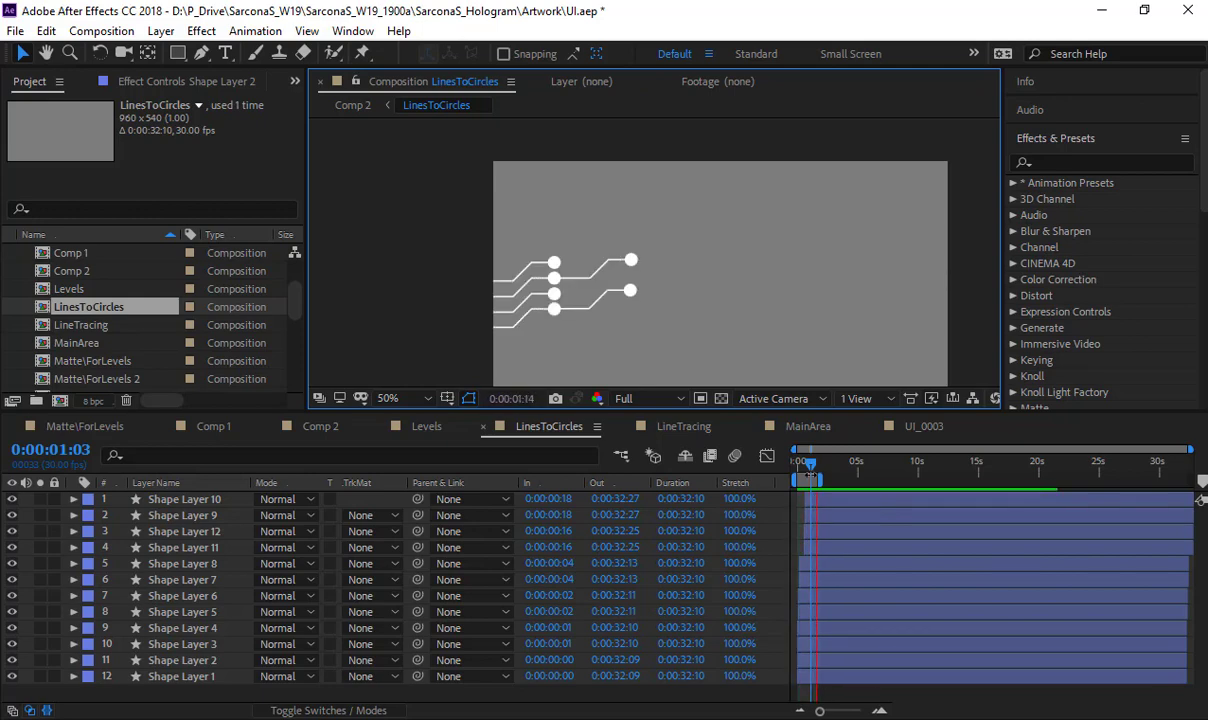
key(space)
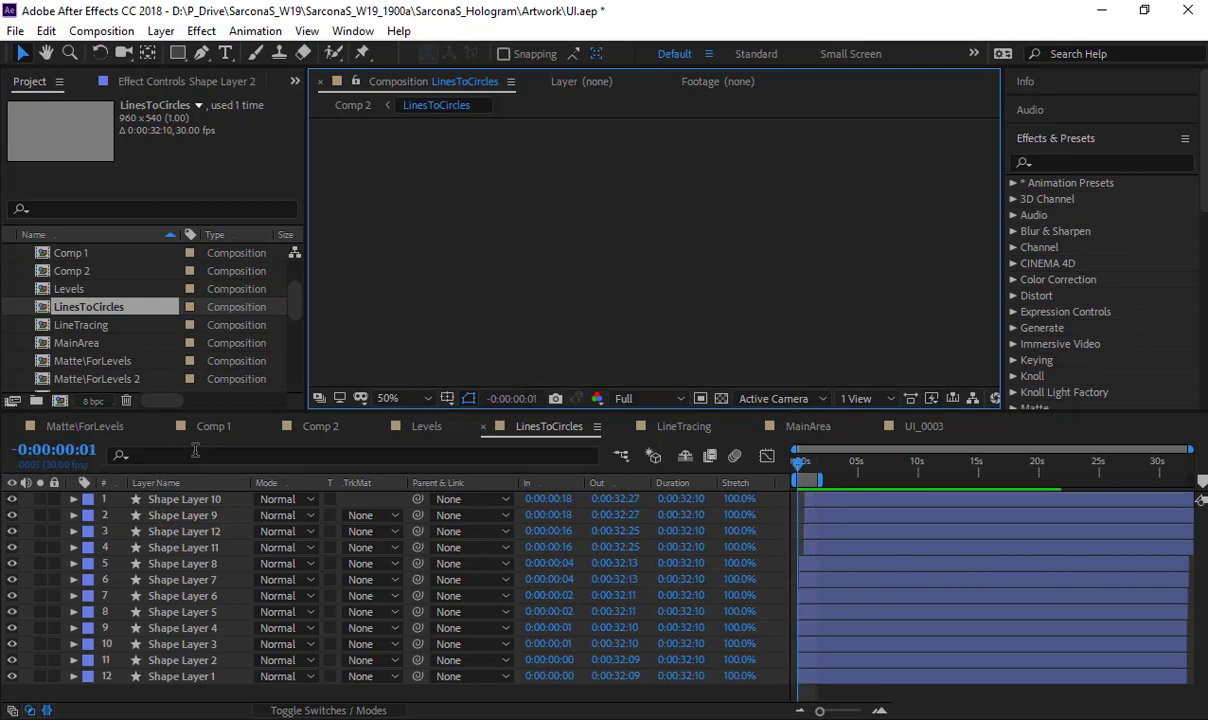
- Close LinesToCircles, make LineTracing the only visible layer in Comp 2 and preview it from the start
click(482, 426)
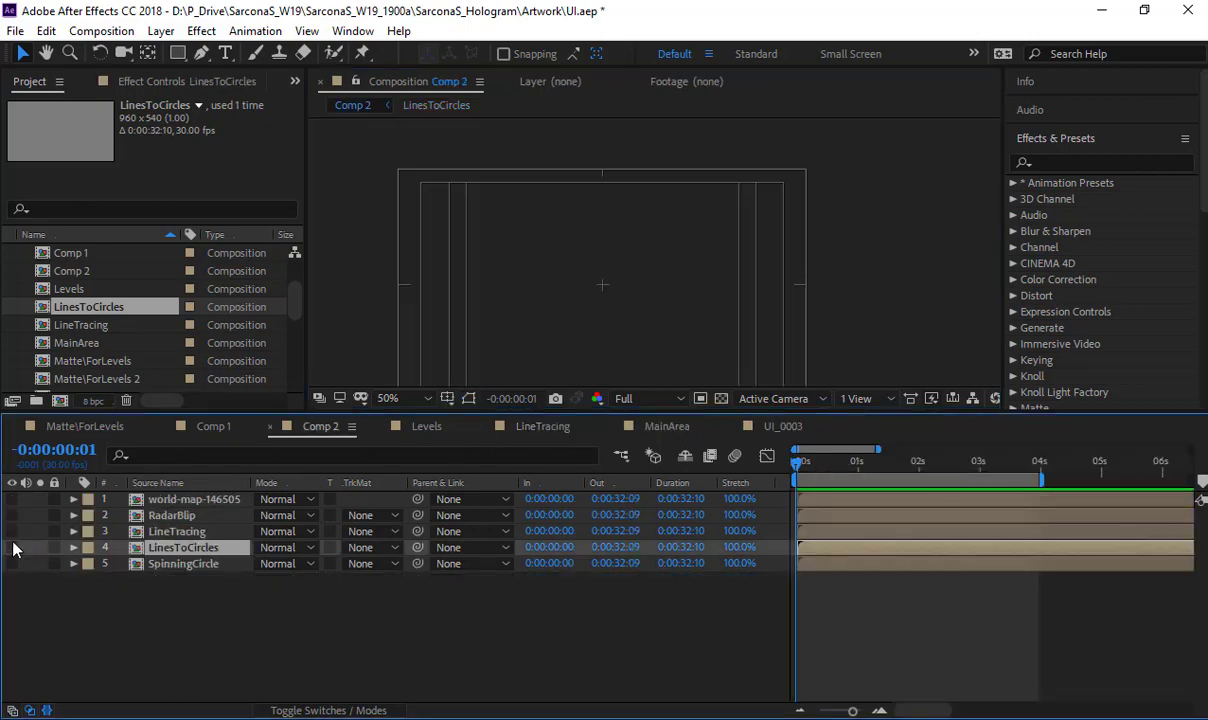
click(197, 533)
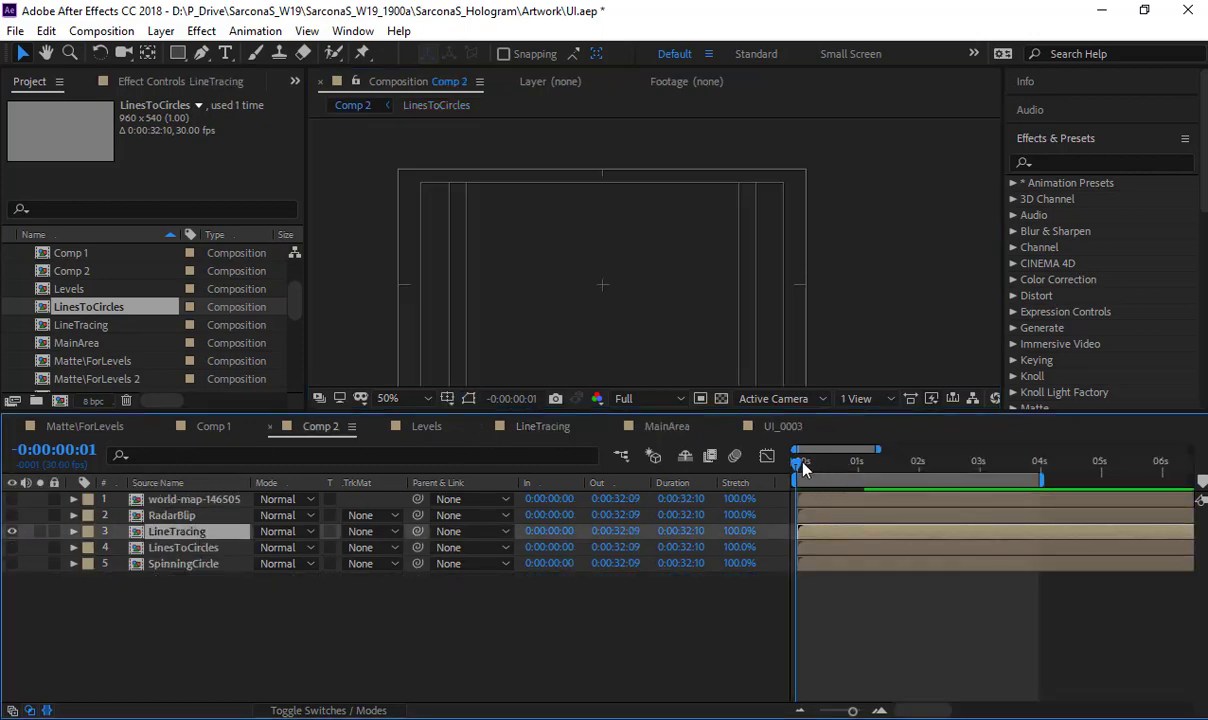
click(803, 464)
key(space)
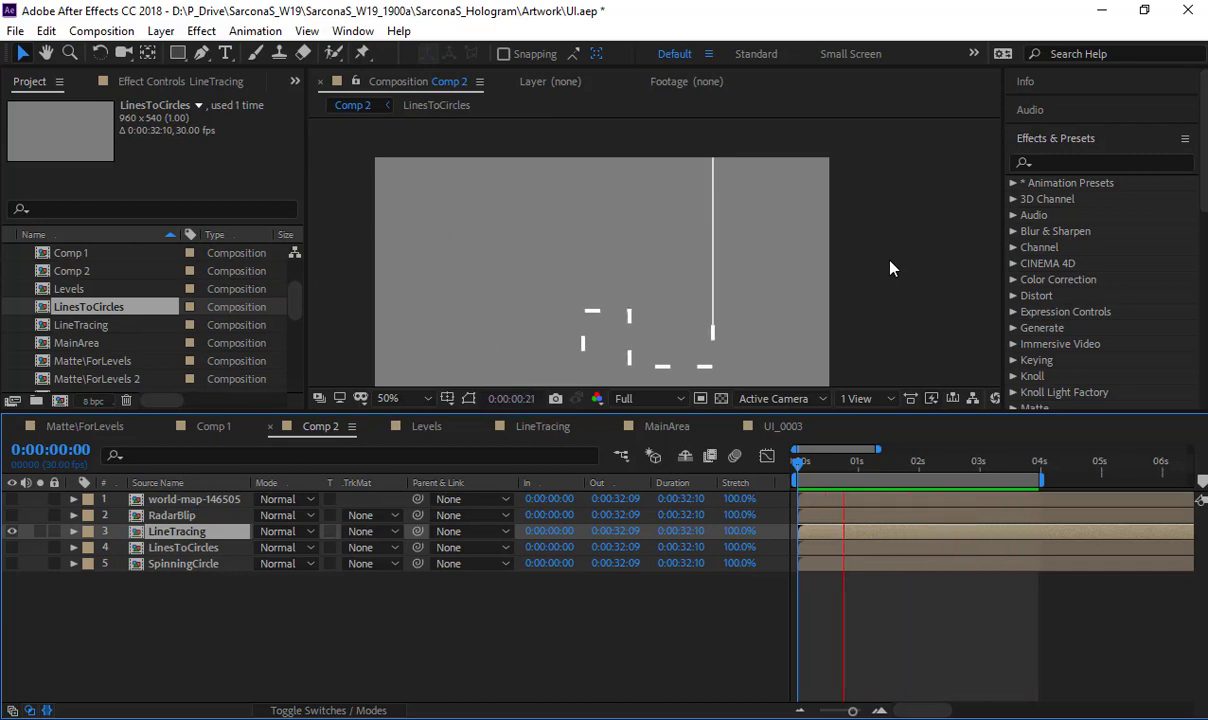
- Open the LineTracing composition, leave only Shape Layer 2 visible and preview its line animation
click(210, 537)
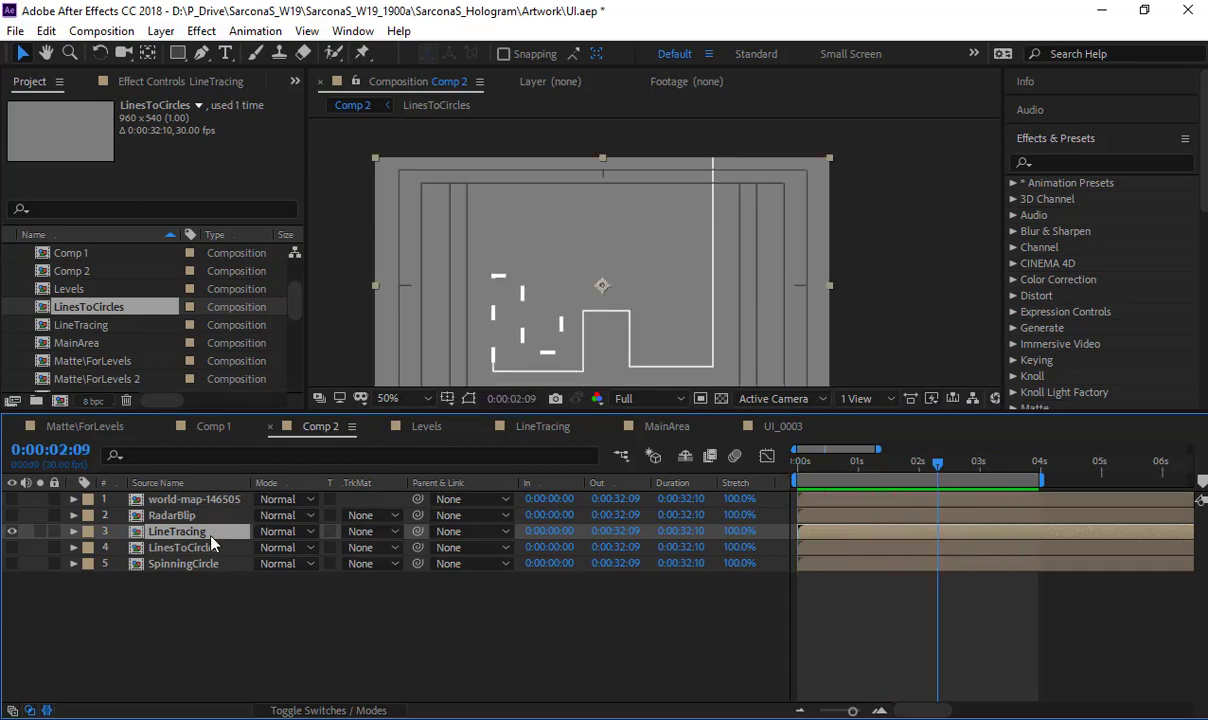
double_click(211, 537)
drag(13, 570, 15, 632)
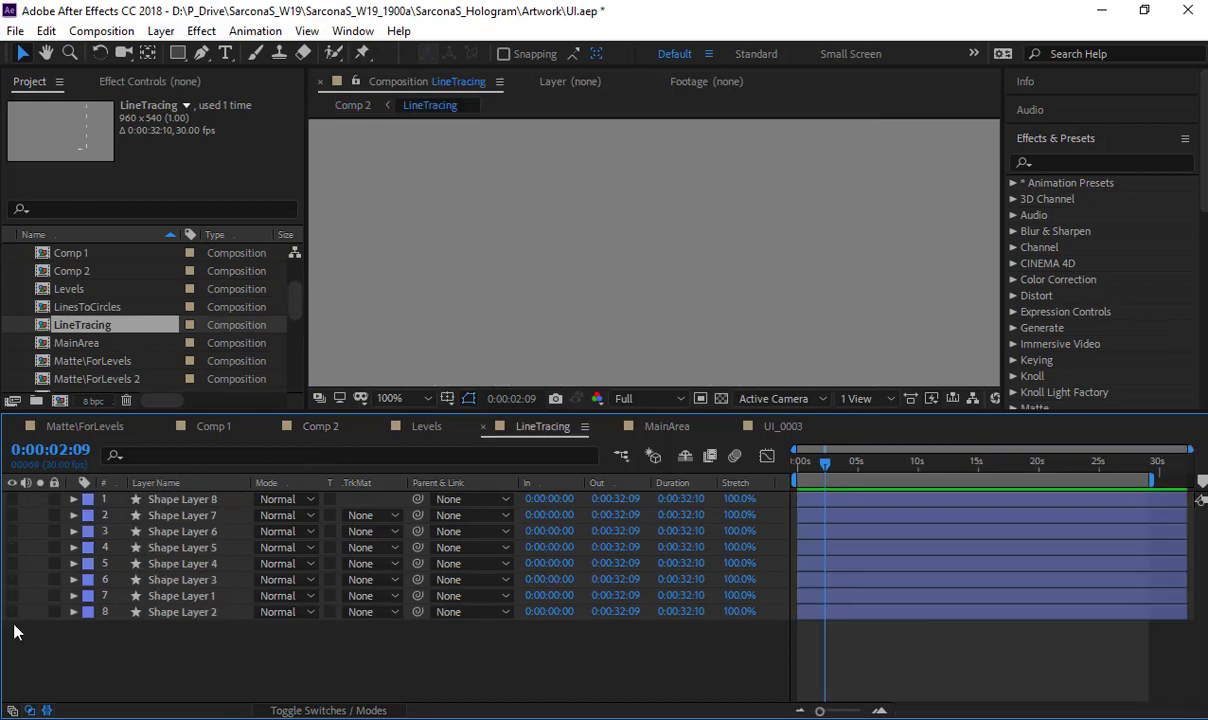
scroll(764, 294, down, 2)
key(space)
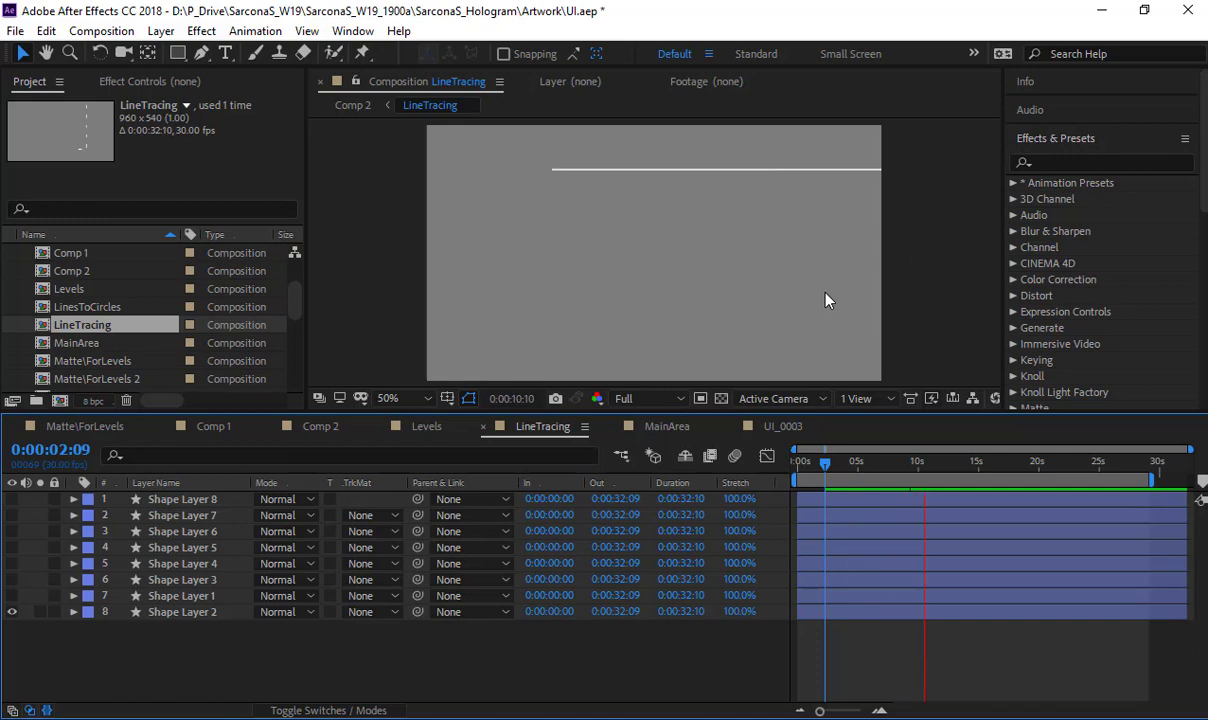
key(space)
key(space)
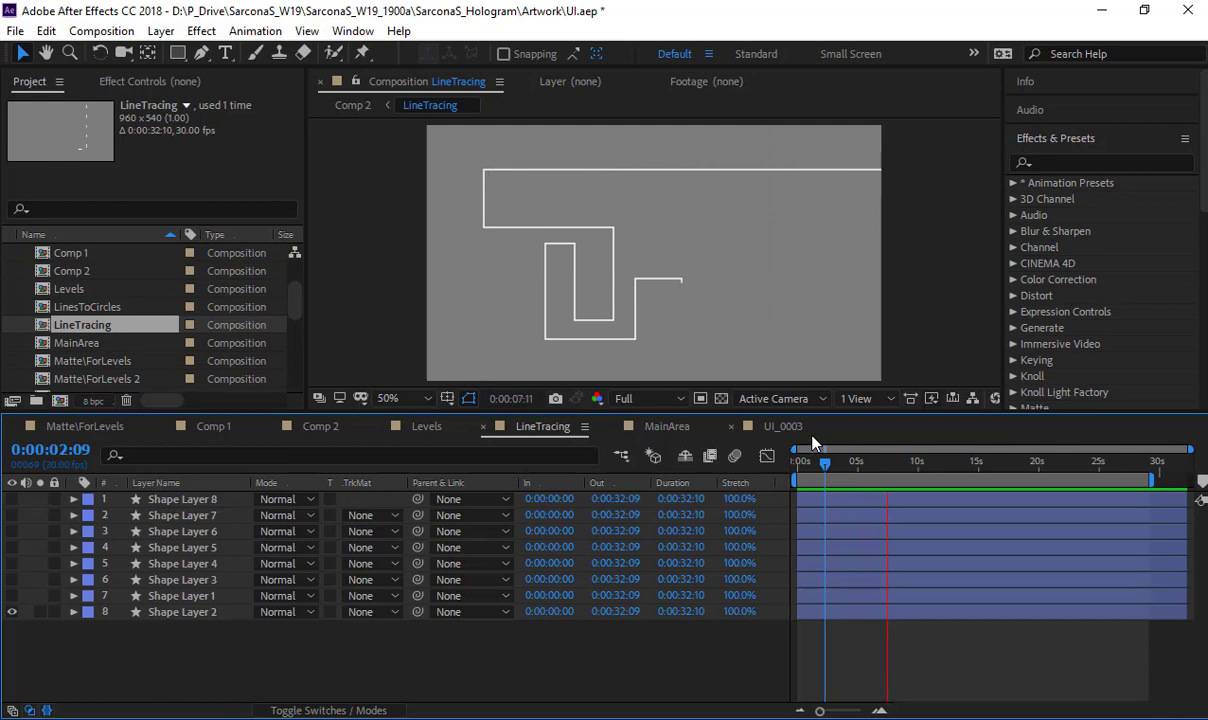
- Reveal Shape Layer 2's Start and End keyframes, scrub through the animation and return to 0:00:00:00
click(226, 612)
key(u)
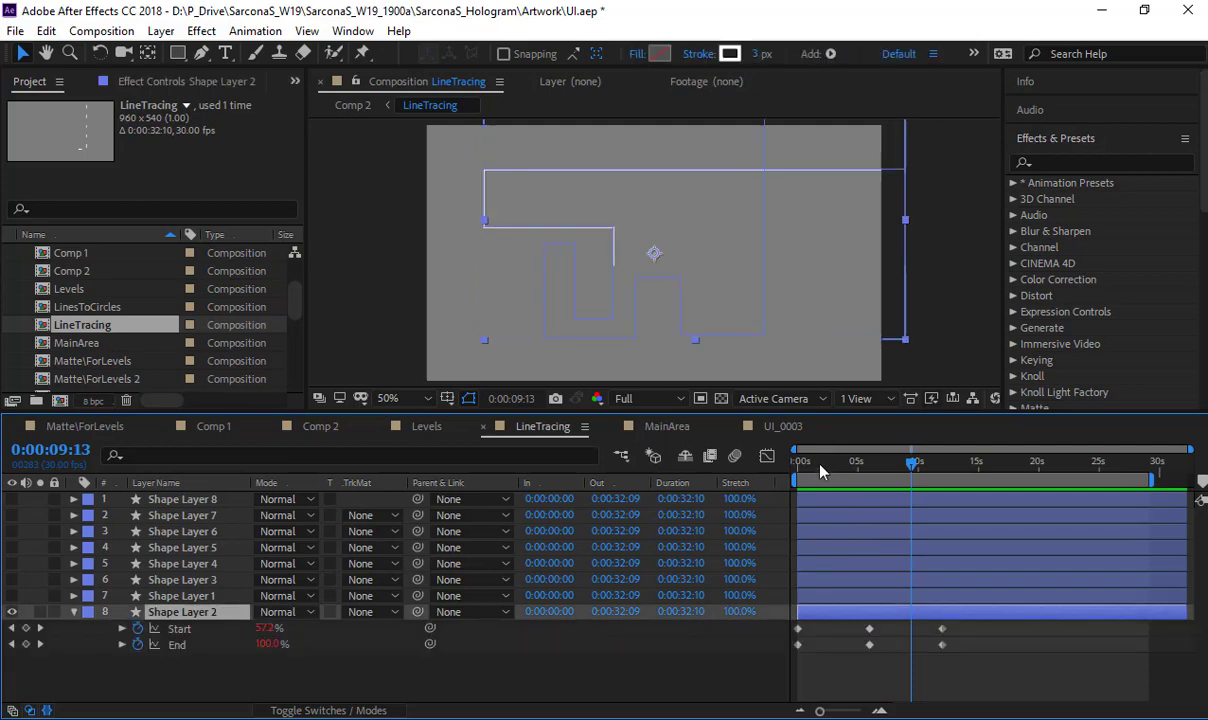
click(798, 466)
mouse_move(805, 470)
mouse_down()
mouse_move(976, 506)
mouse_move(1148, 519)
mouse_up()
key(Home)
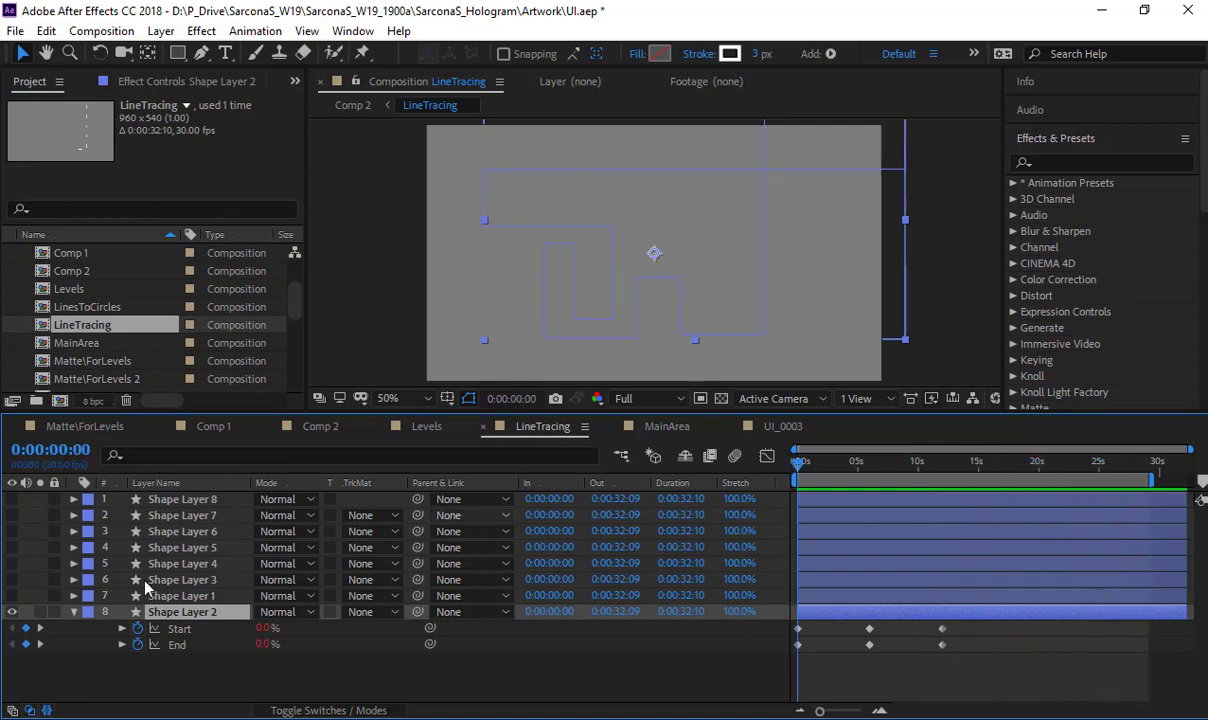
- Collapse and hide Shape Layer 2, show Shape Layer 1 instead and reveal its modified properties
click(74, 612)
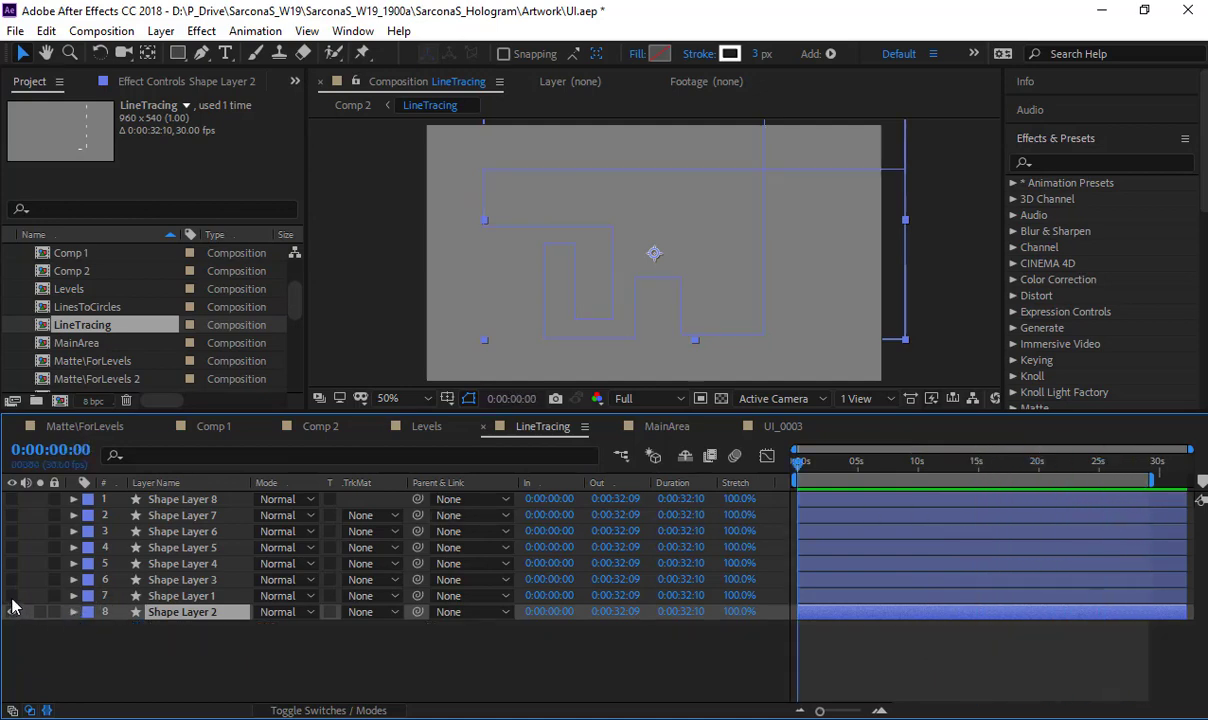
click(12, 611)
click(12, 595)
click(180, 595)
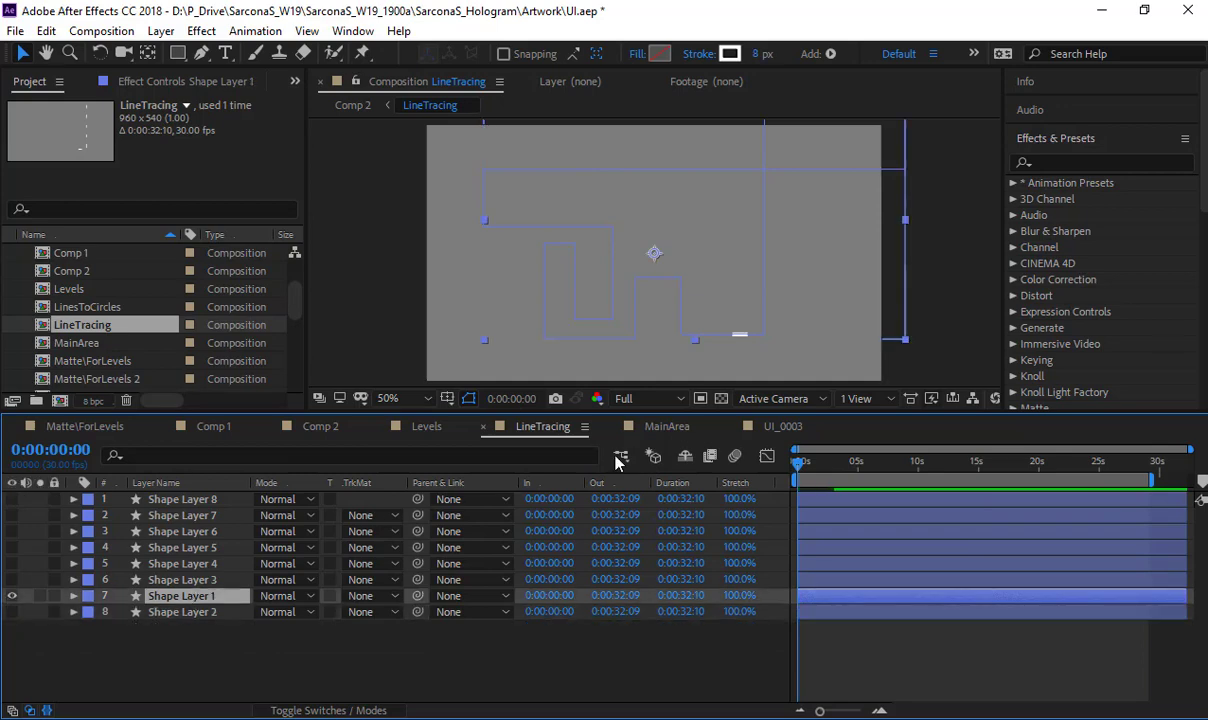
key(u)
scroll(240, 595, down, 3)
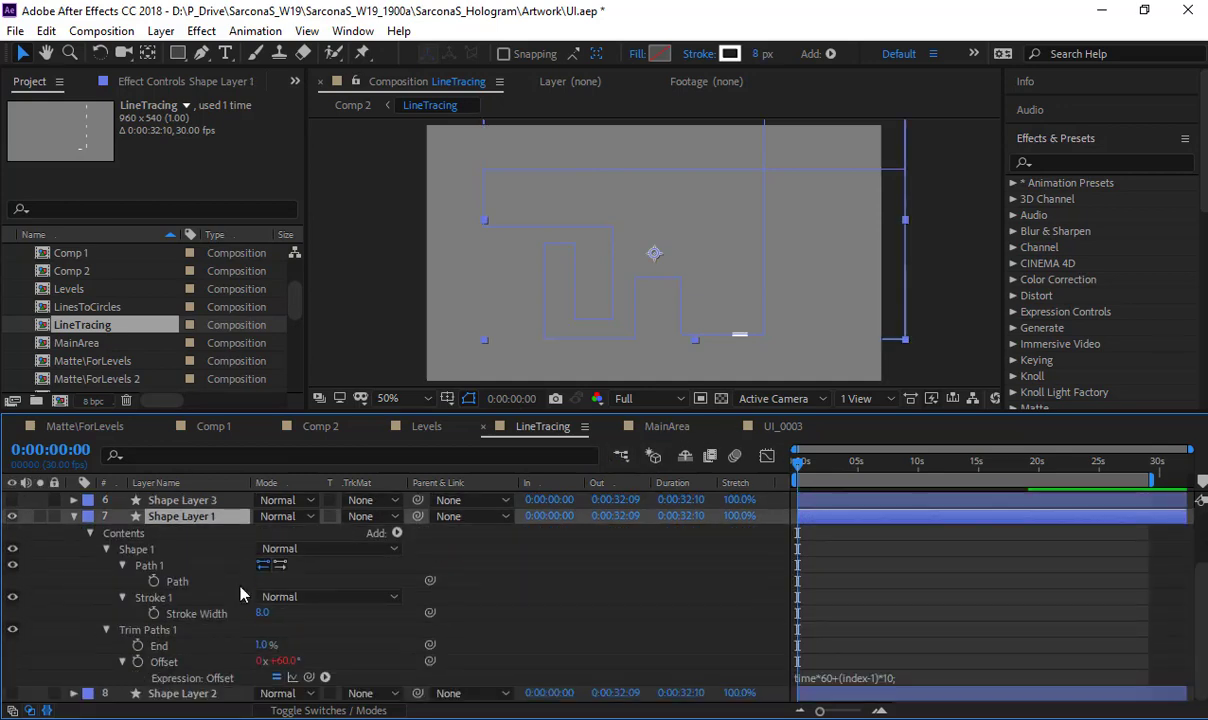
- Collapse and re-expand Shape Layer 1's Trim Paths 1 to list all its properties, including Start, End and Offset
click(148, 646)
click(106, 630)
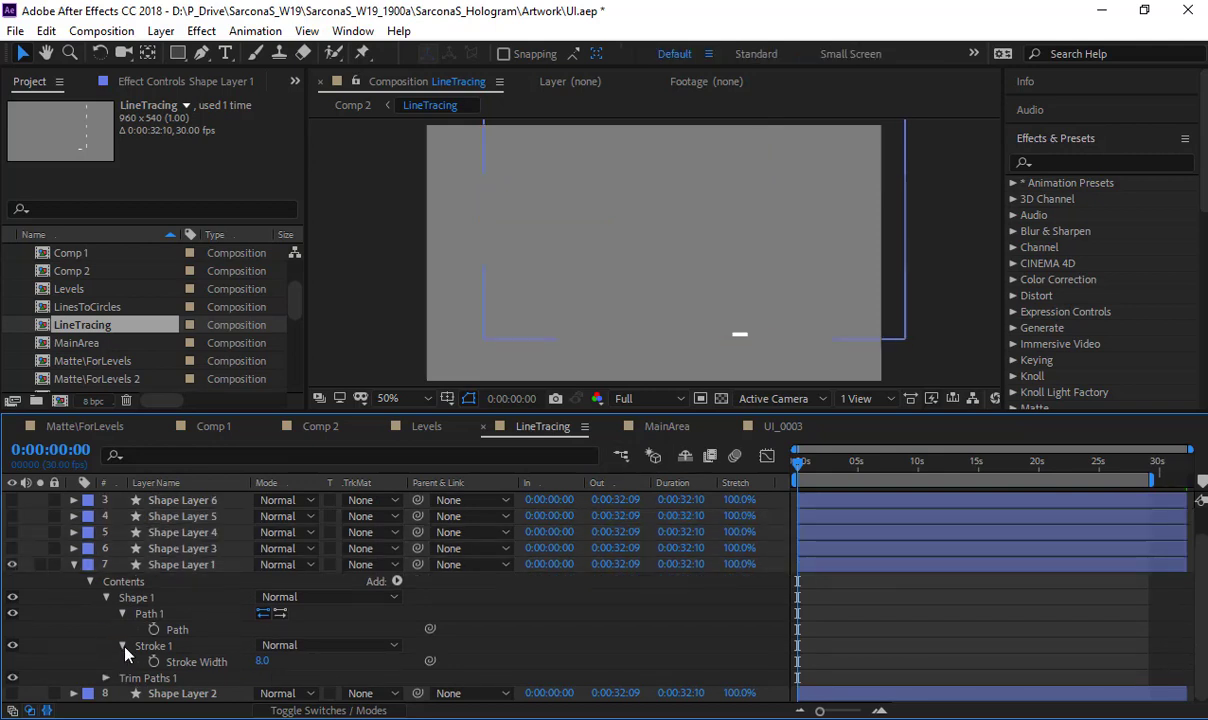
click(105, 679)
scroll(104, 600, down, 3)
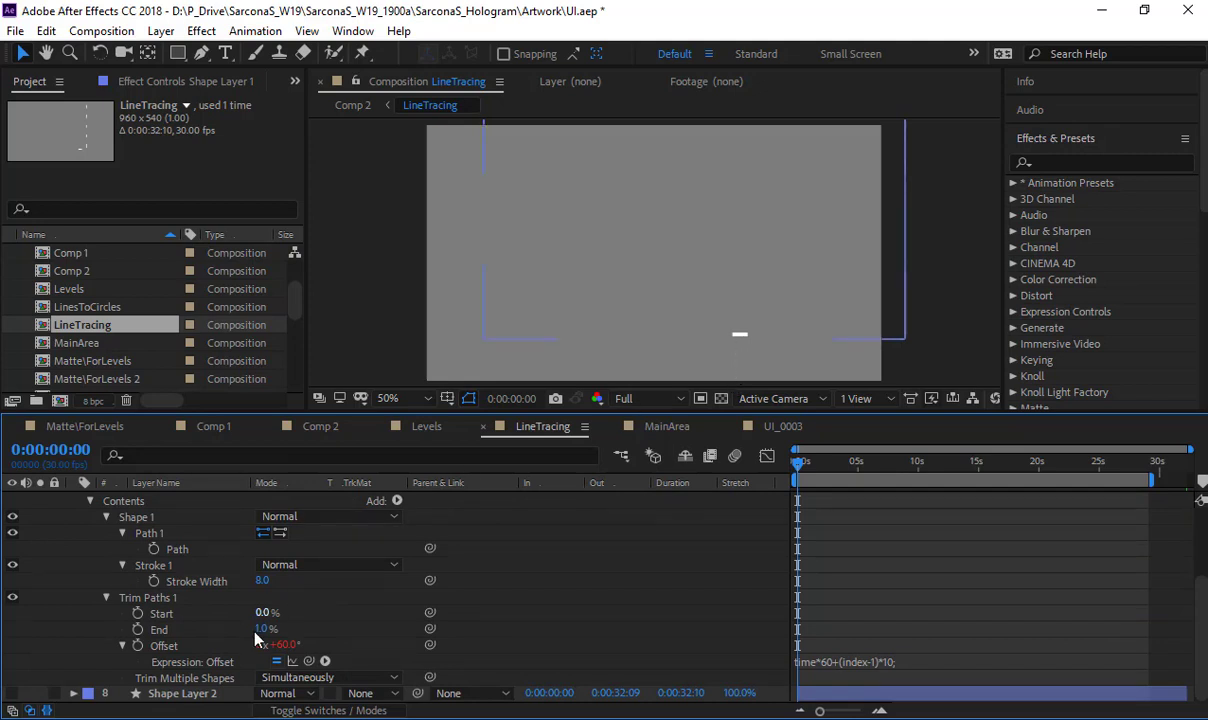
- Set Shape Layer 1's Trim Paths End to 15%, preview the line animation and collapse the layer's properties
drag(268, 629, 274, 629)
key(space)
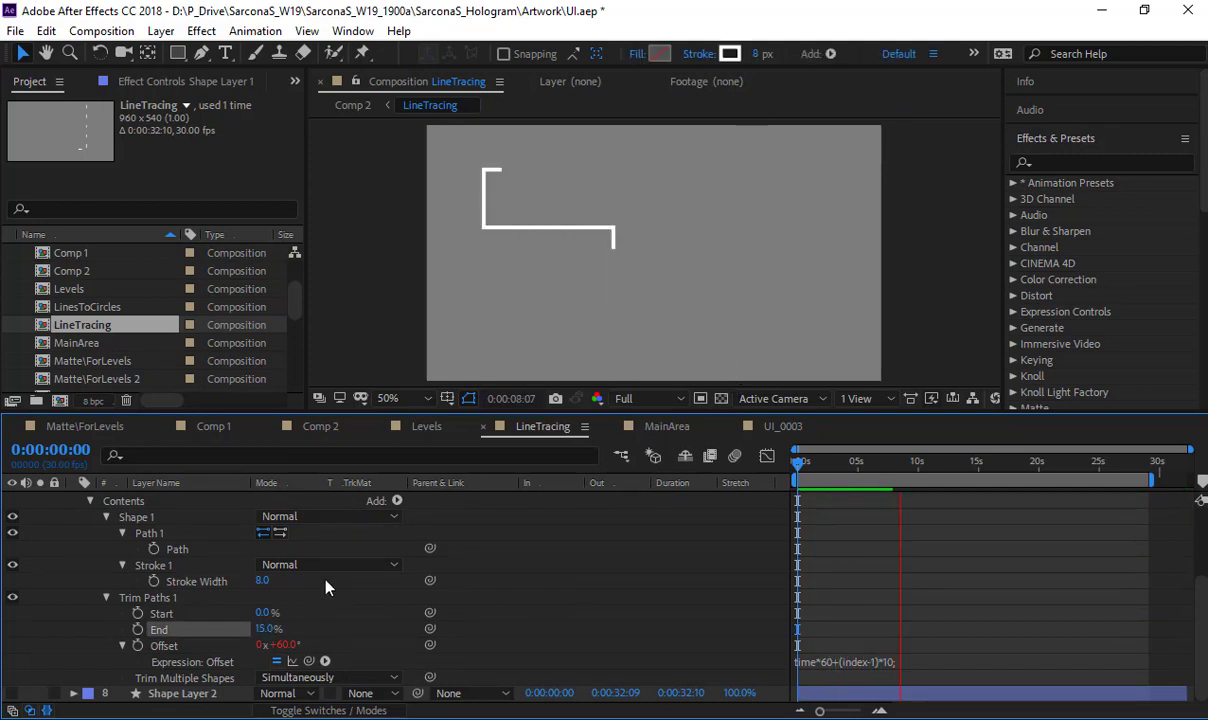
scroll(58, 570, up, 4)
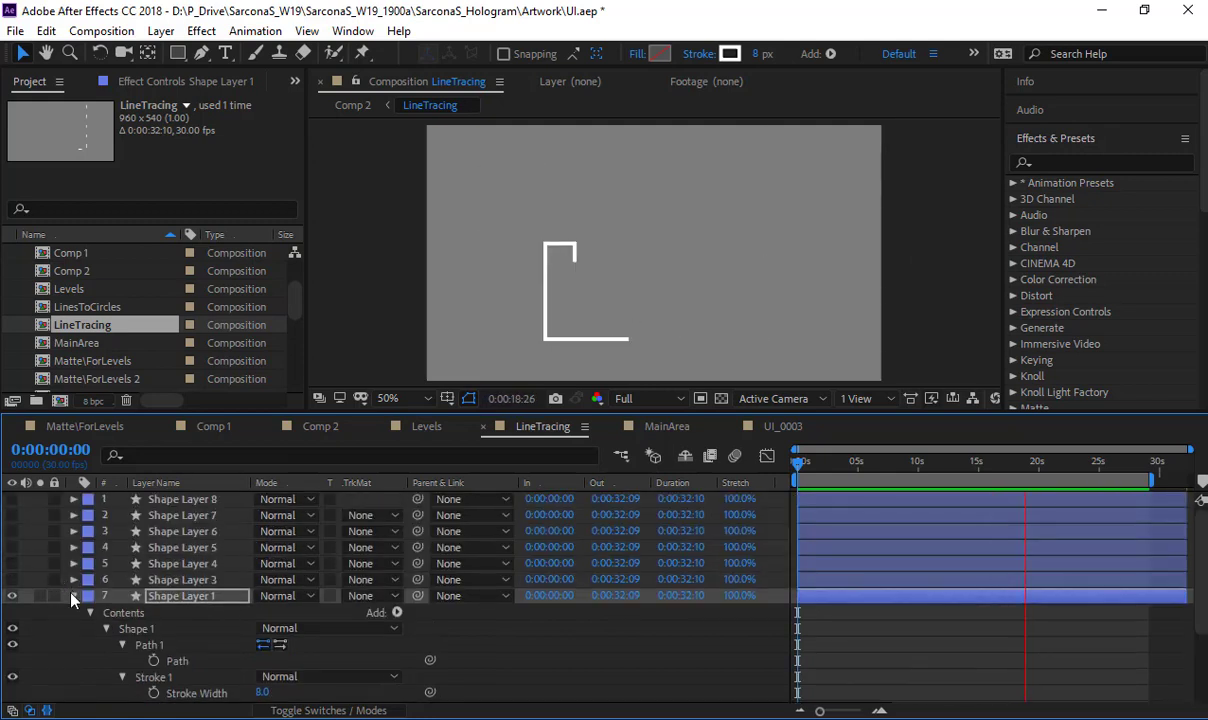
click(72, 595)
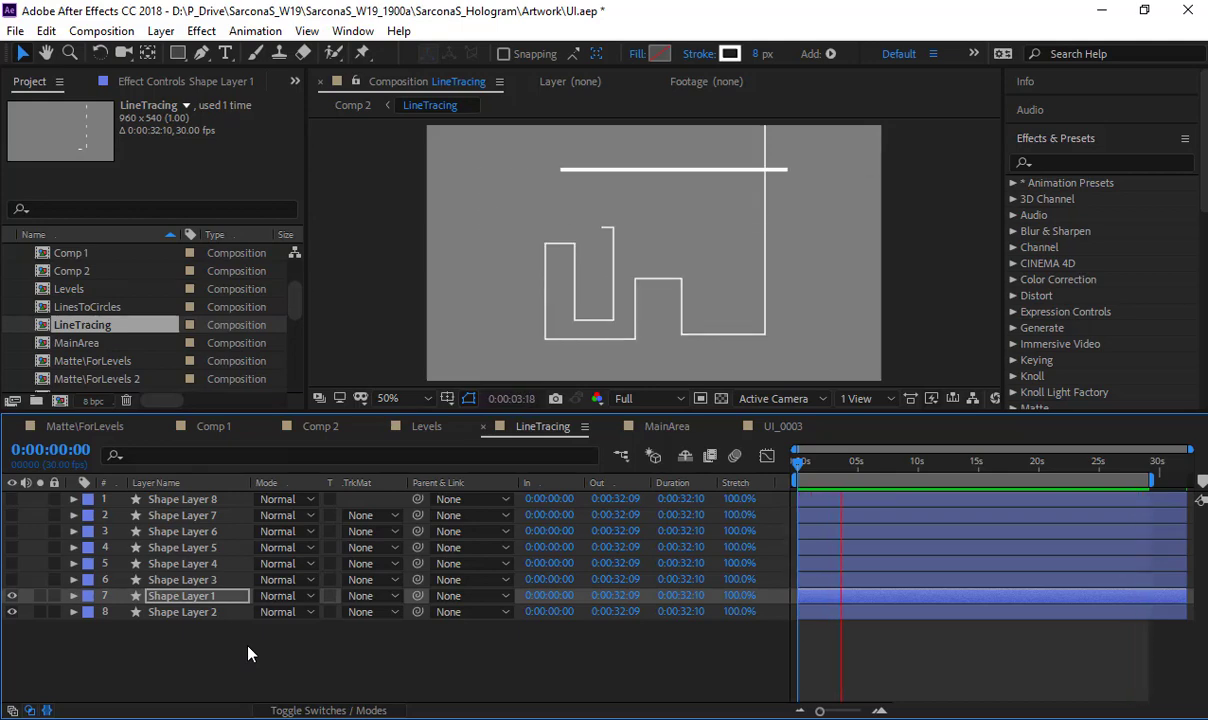
- Show all eight shape layers in LineTracing and preview their combined animation
key(space)
drag(12, 569, 12, 499)
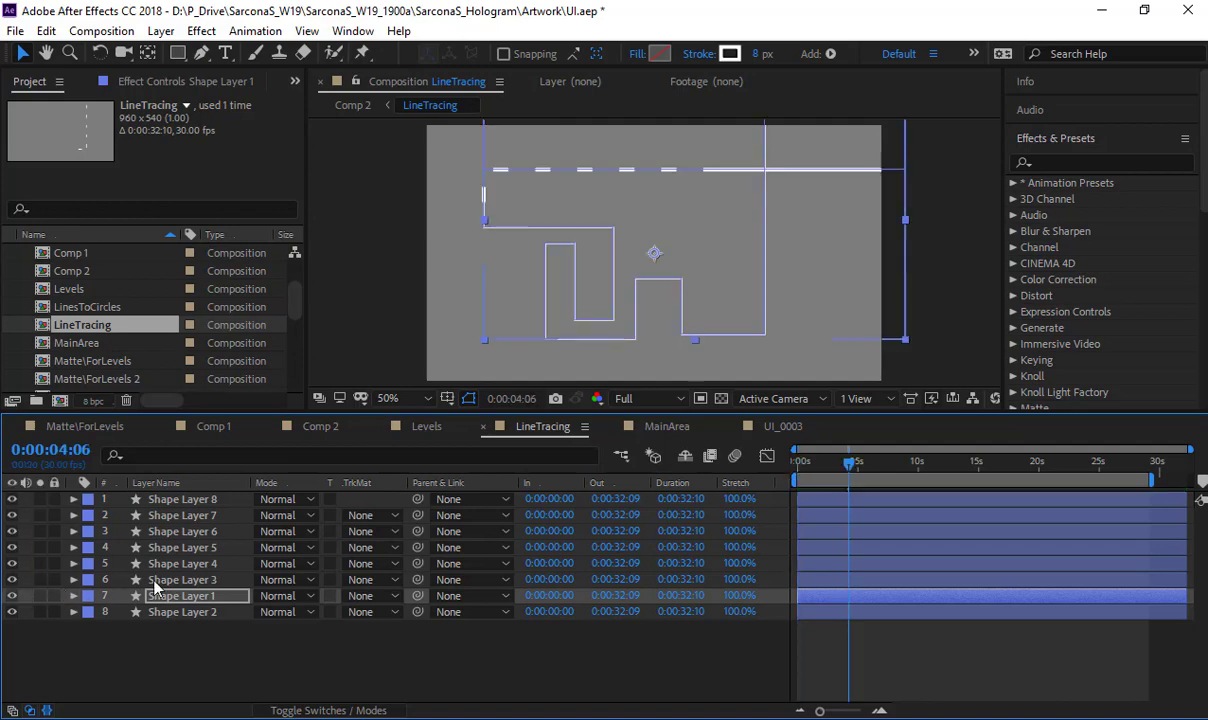
key(space)
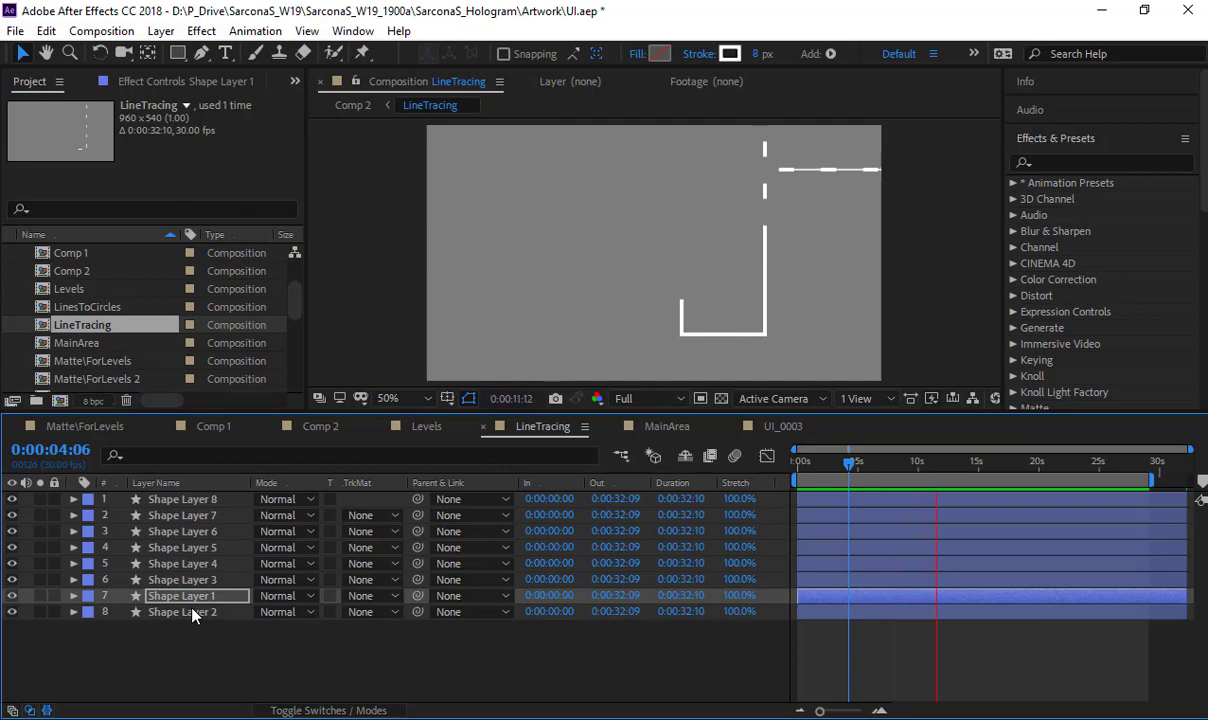
key(space)
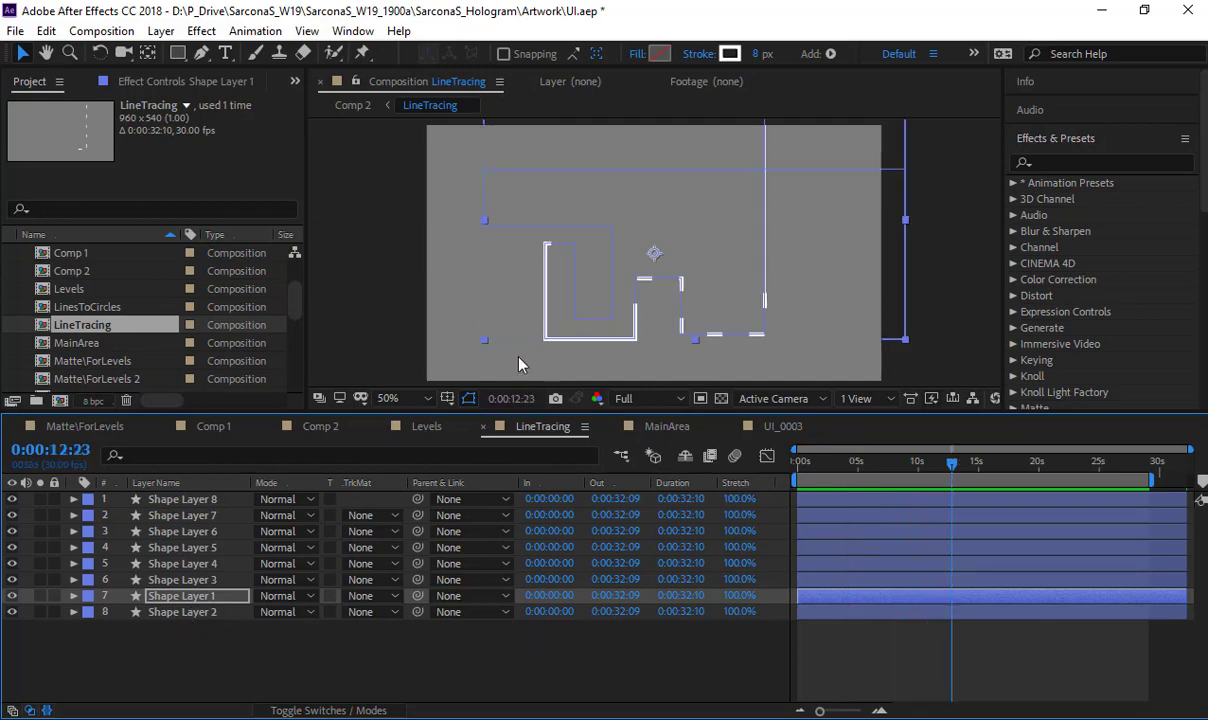
- Return to Comp 2, hide LineTracing, show only the RadarBlip layer and preview it
click(204, 426)
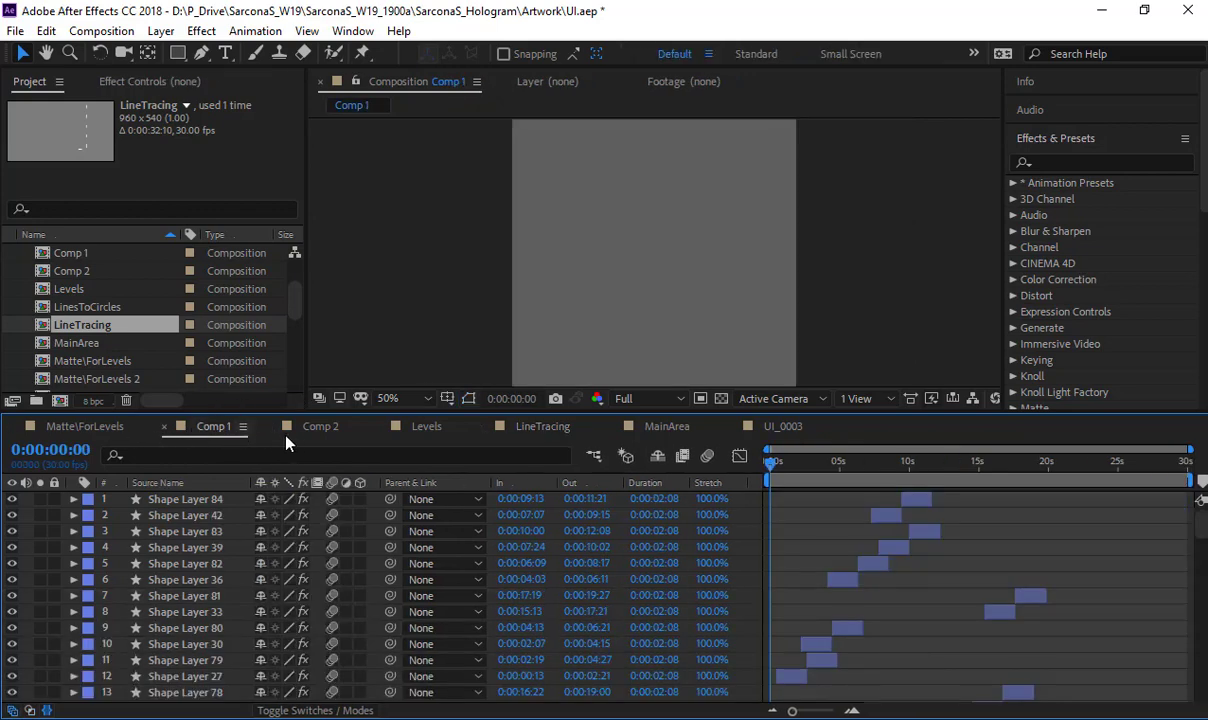
click(292, 428)
click(12, 531)
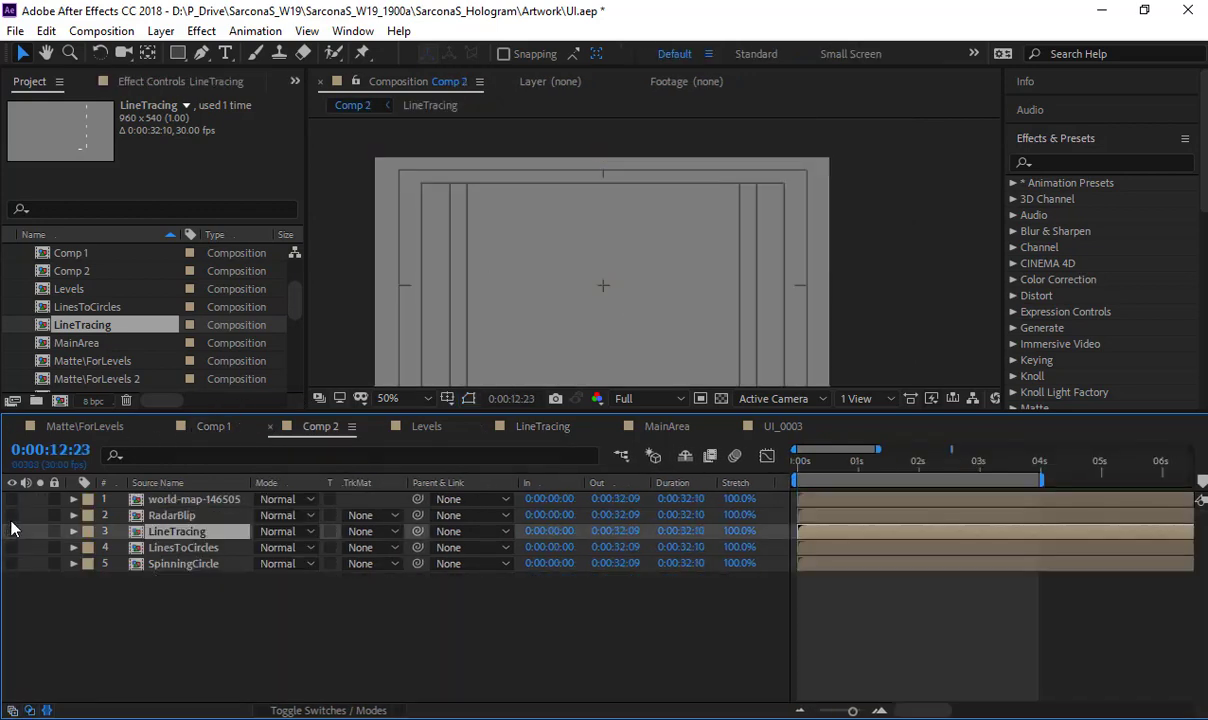
click(12, 515)
click(297, 639)
key(space)
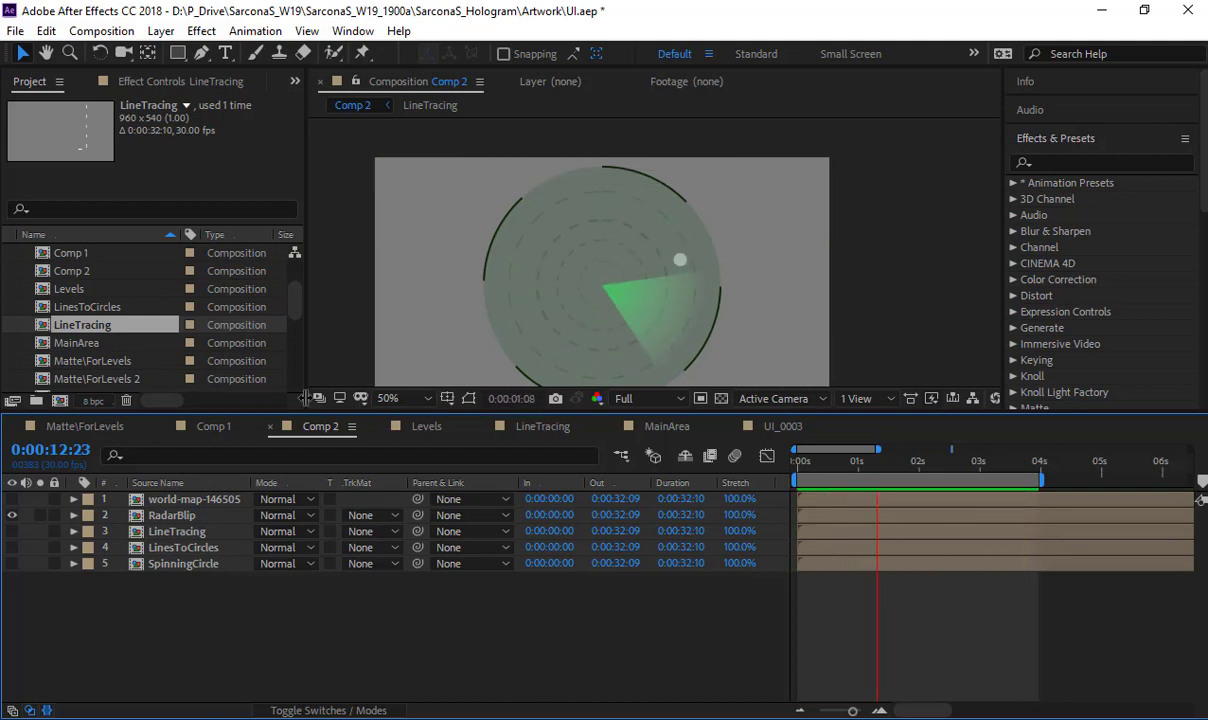
- Open the RadarBlip composition, leave only Shape Layers 1 and 7 visible and scrub from 0:00:00:00
click(173, 514)
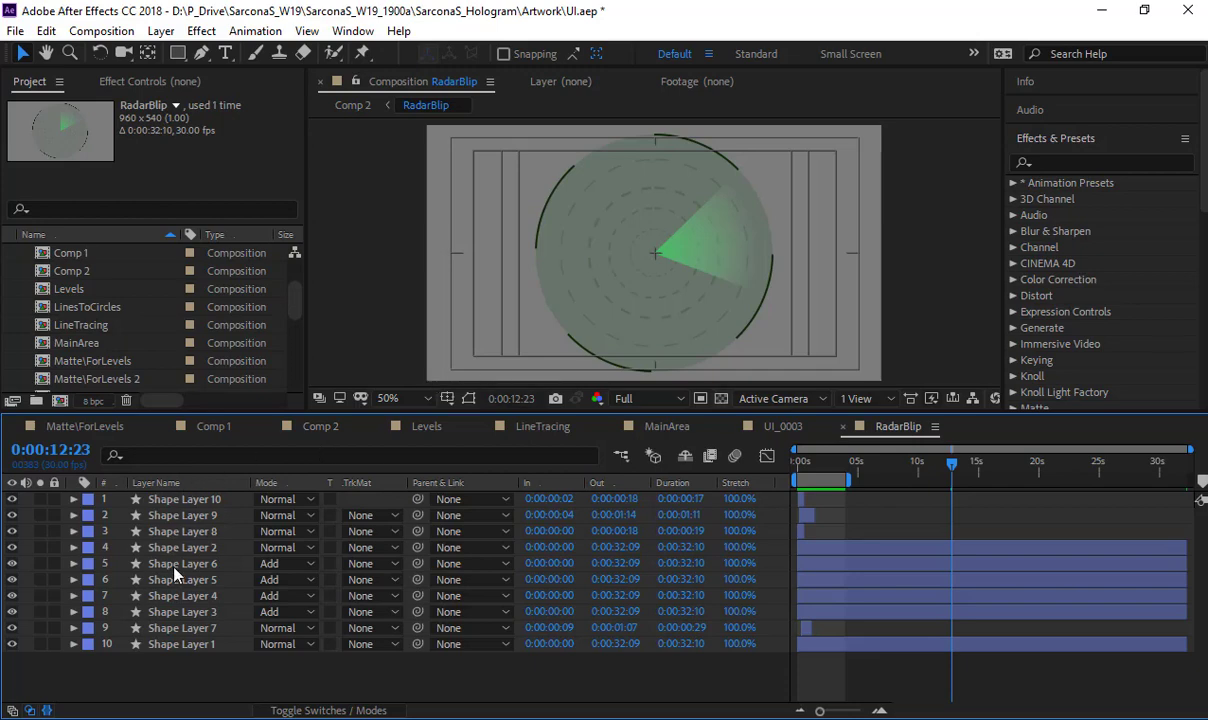
click(153, 640)
drag(12, 499, 14, 667)
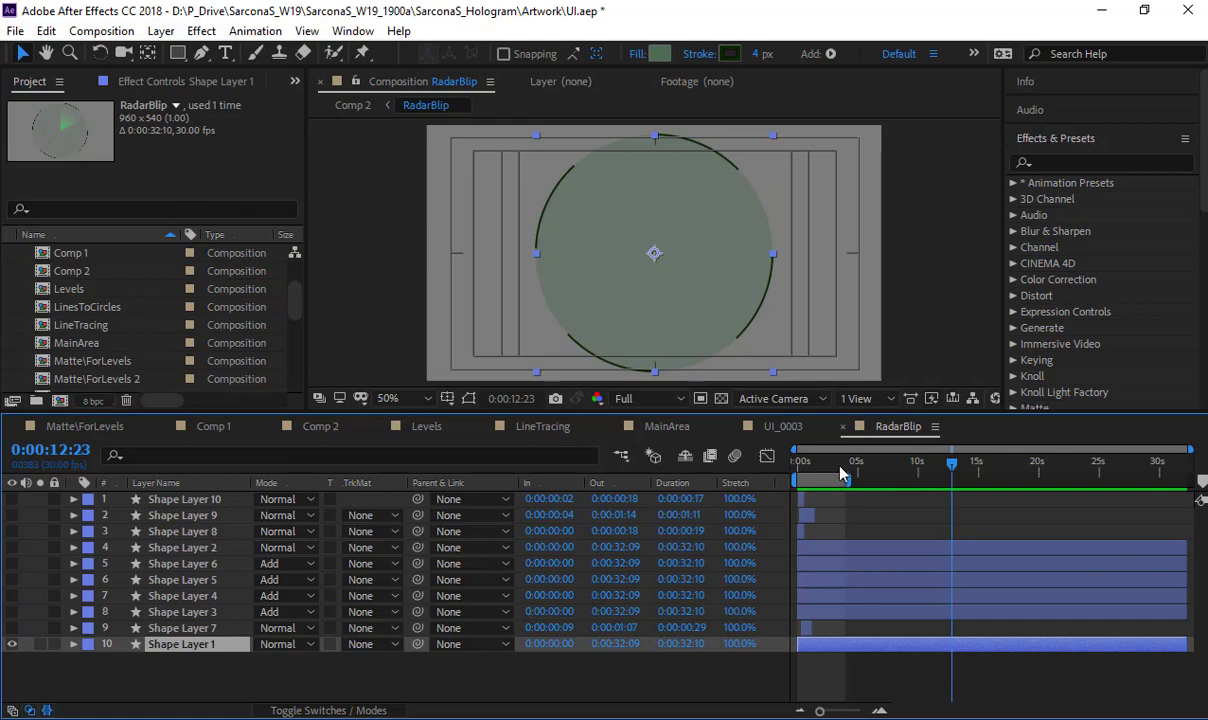
drag(842, 474, 801, 472)
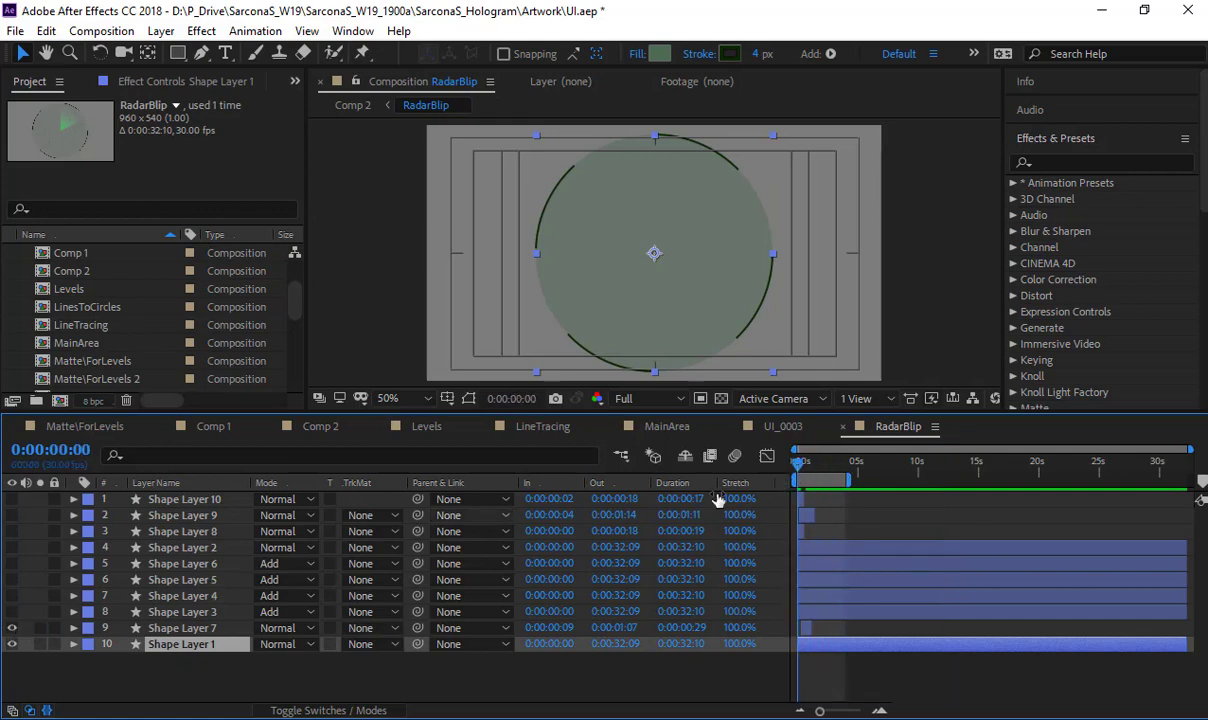
key(space)
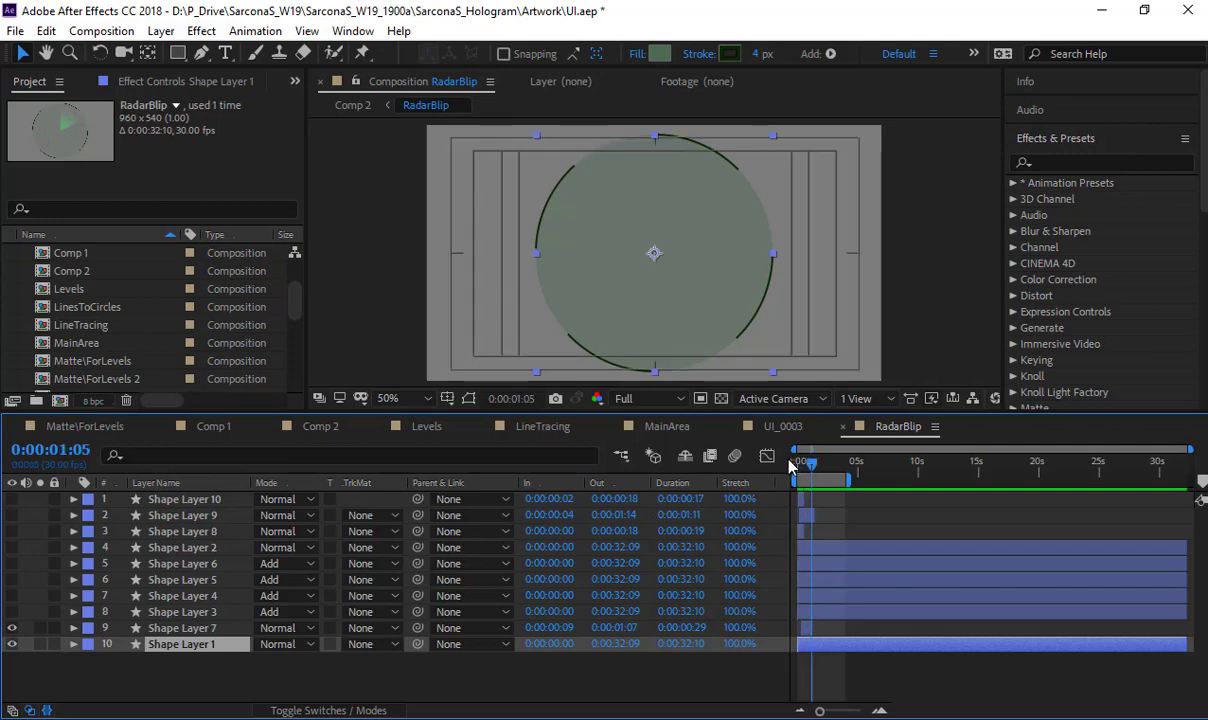
key(space)
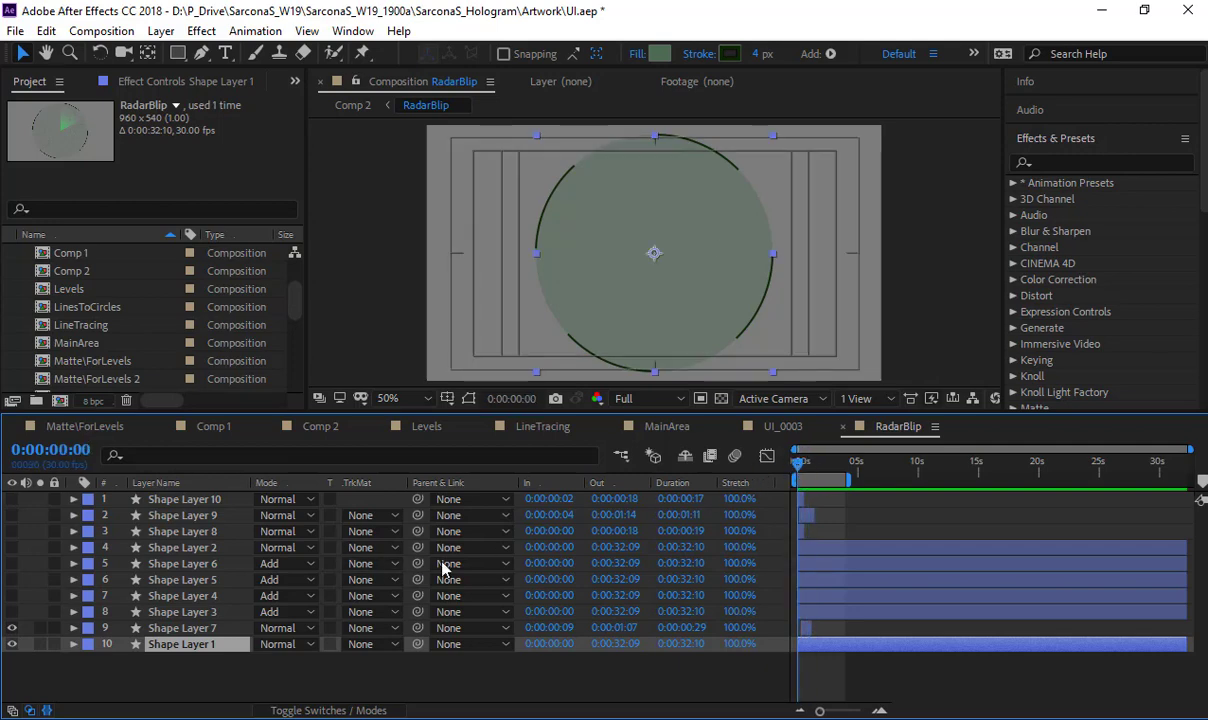
- Move Shape Layer 7 above Shape Layer 2, hide it and show Shape Layers 2 to 6
drag(212, 630, 189, 539)
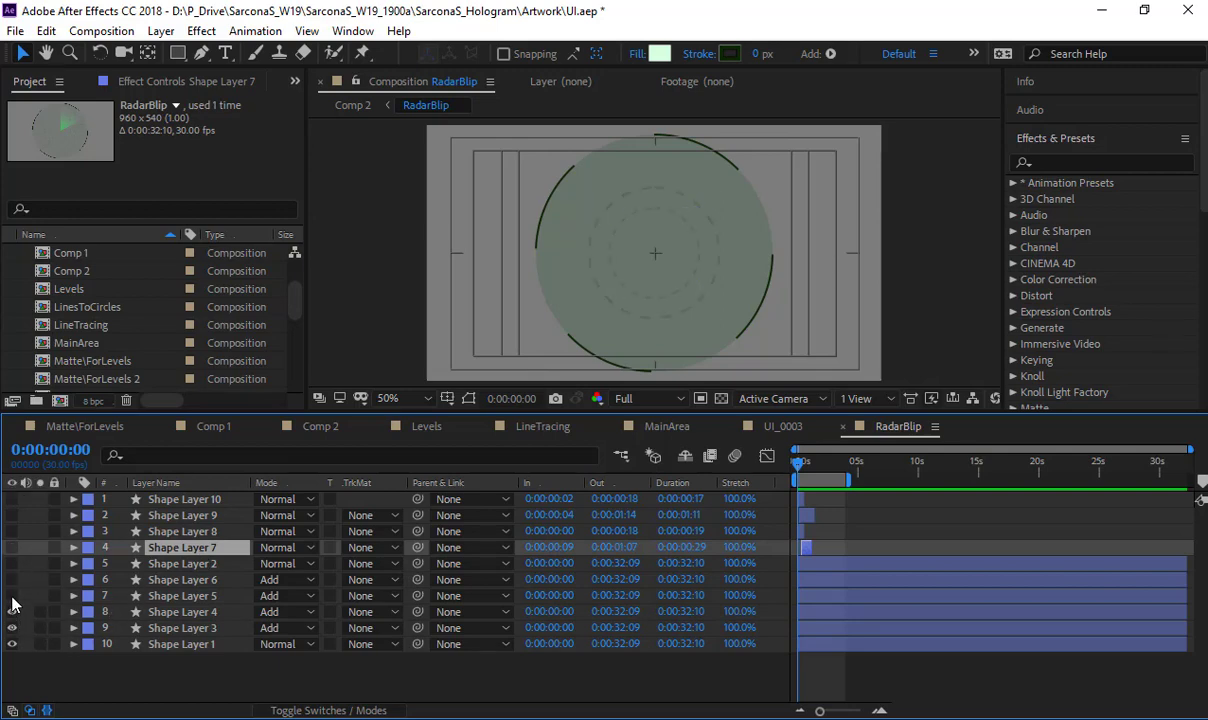
click(12, 564)
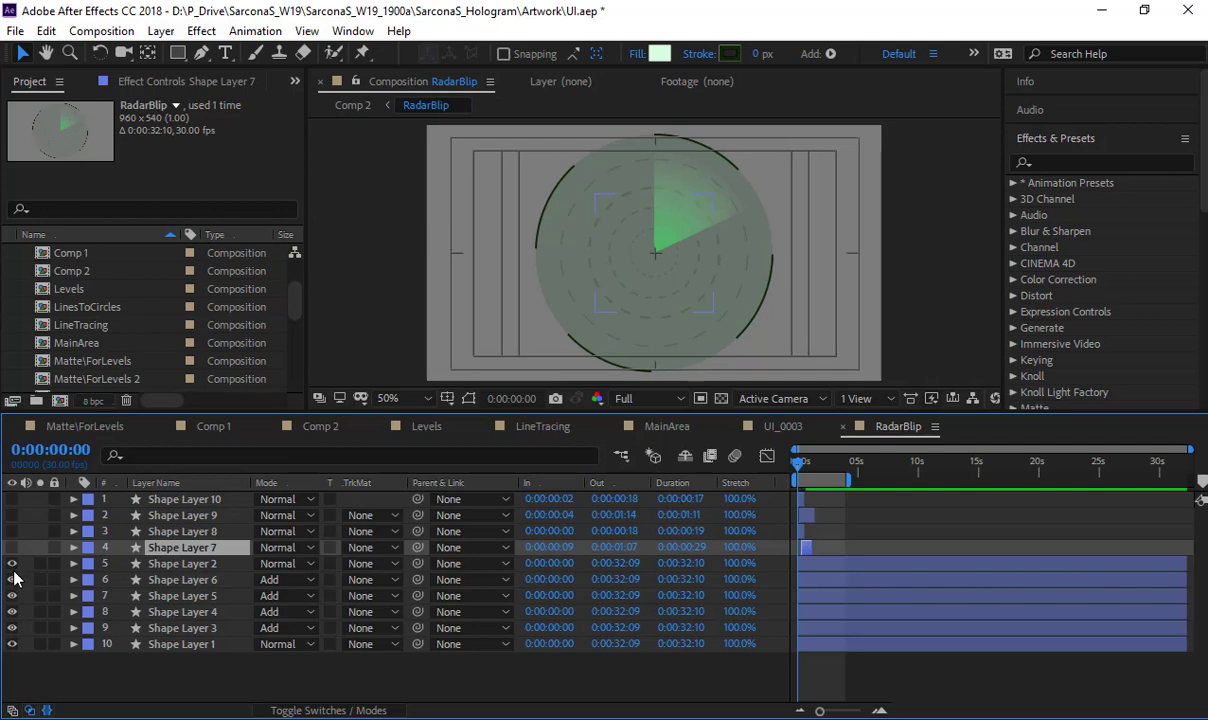
- Try Shape Layer 2's stroke width at 150 px and restore it to 250 px
click(141, 564)
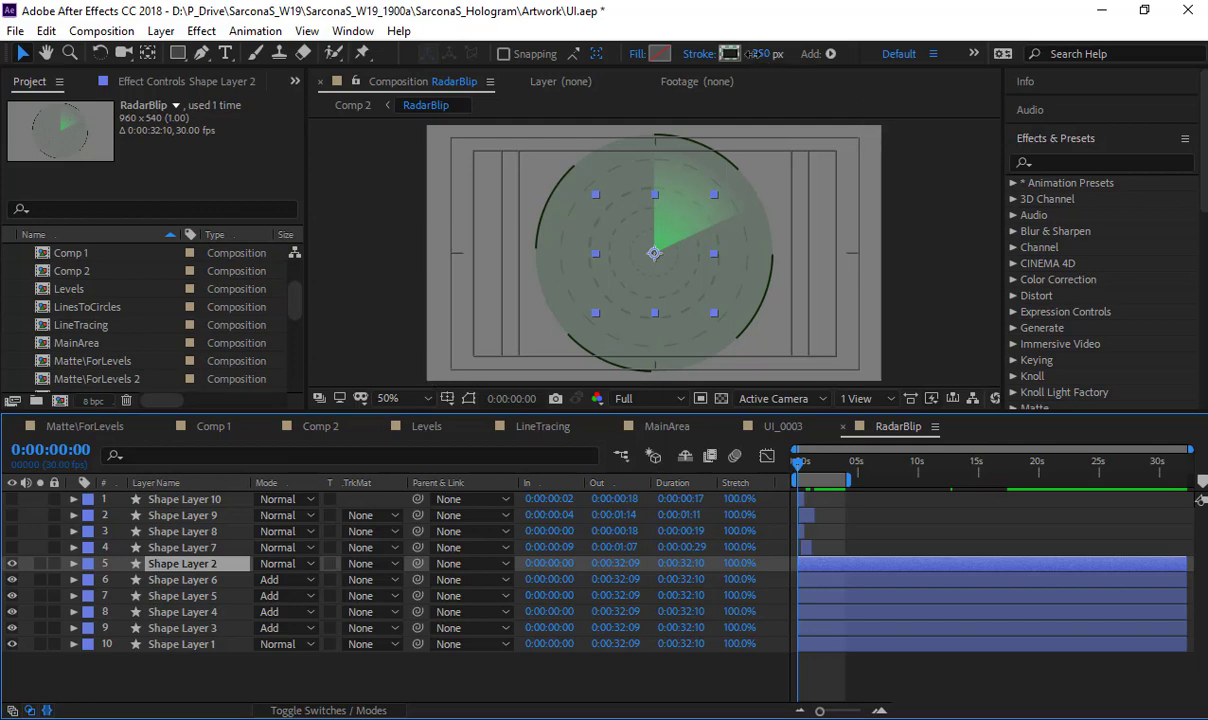
mouse_move(752, 53)
mouse_down()
mouse_move(545, 52)
mouse_move(708, 47)
mouse_up()
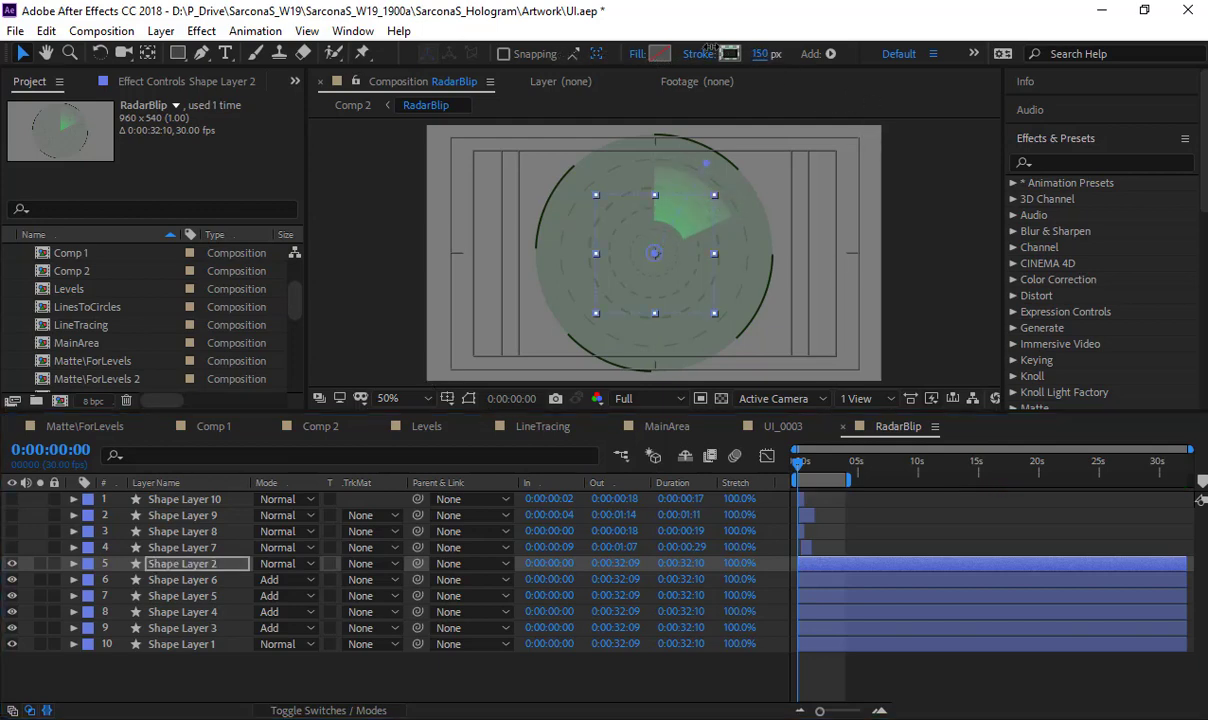
drag(629, 69, 734, 75)
drag(718, 187, 424, 440)
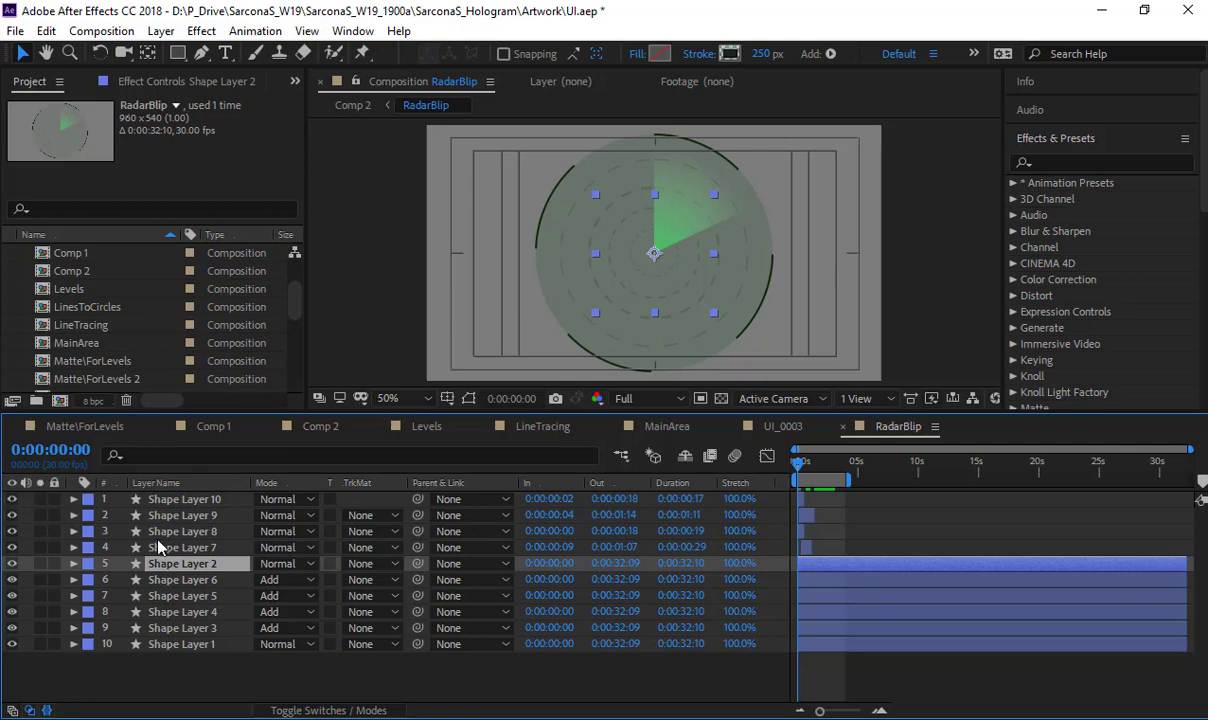
- Preview the radar with Shape Layers 7 to 10 shown and extend the work area to about 16 seconds
key(space)
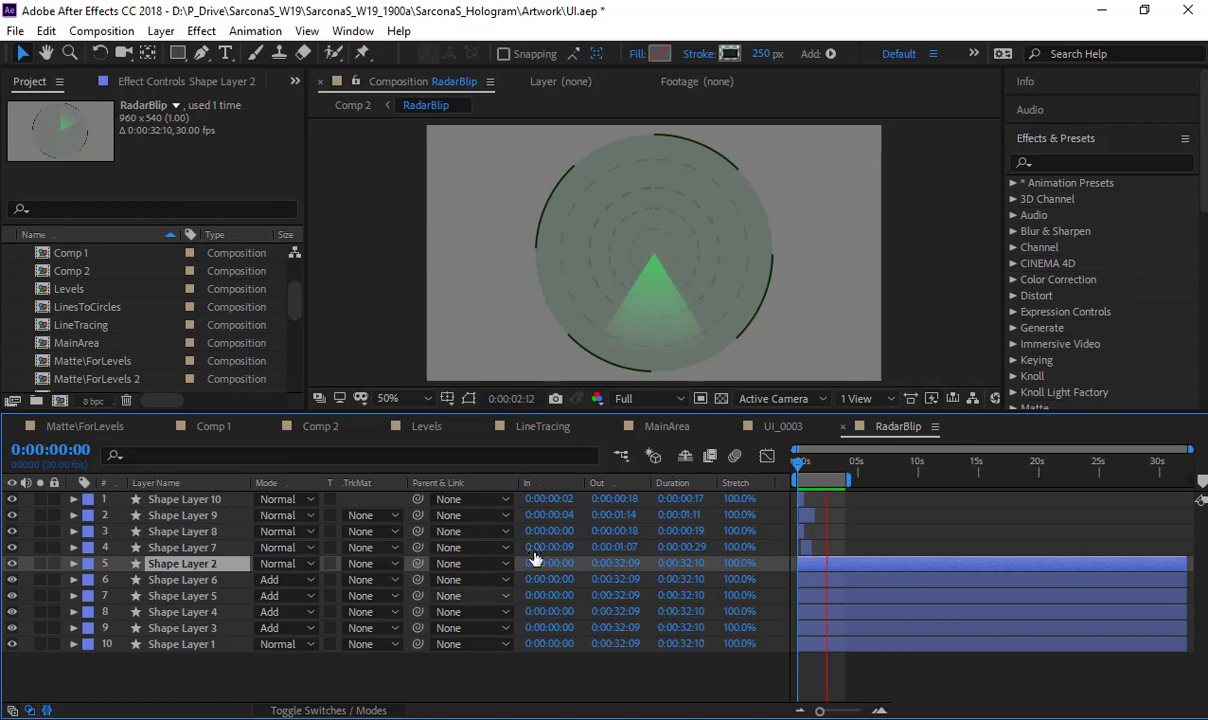
key(space)
key(space)
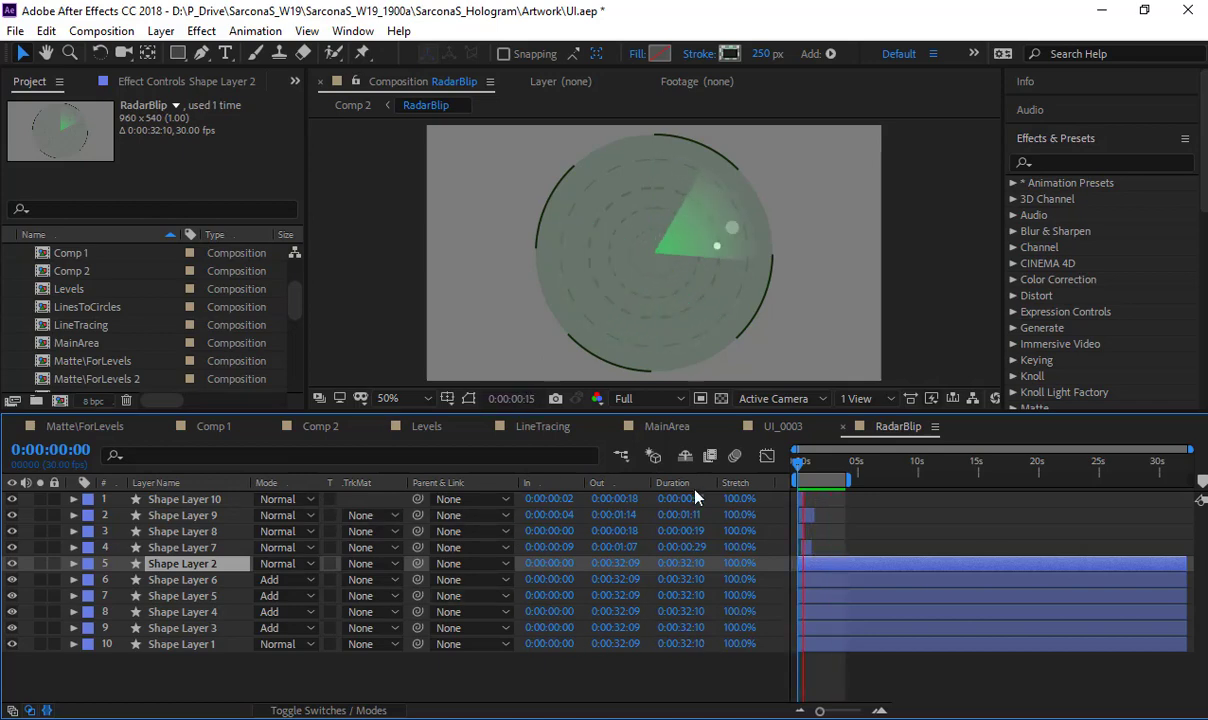
key(space)
drag(993, 473, 993, 473)
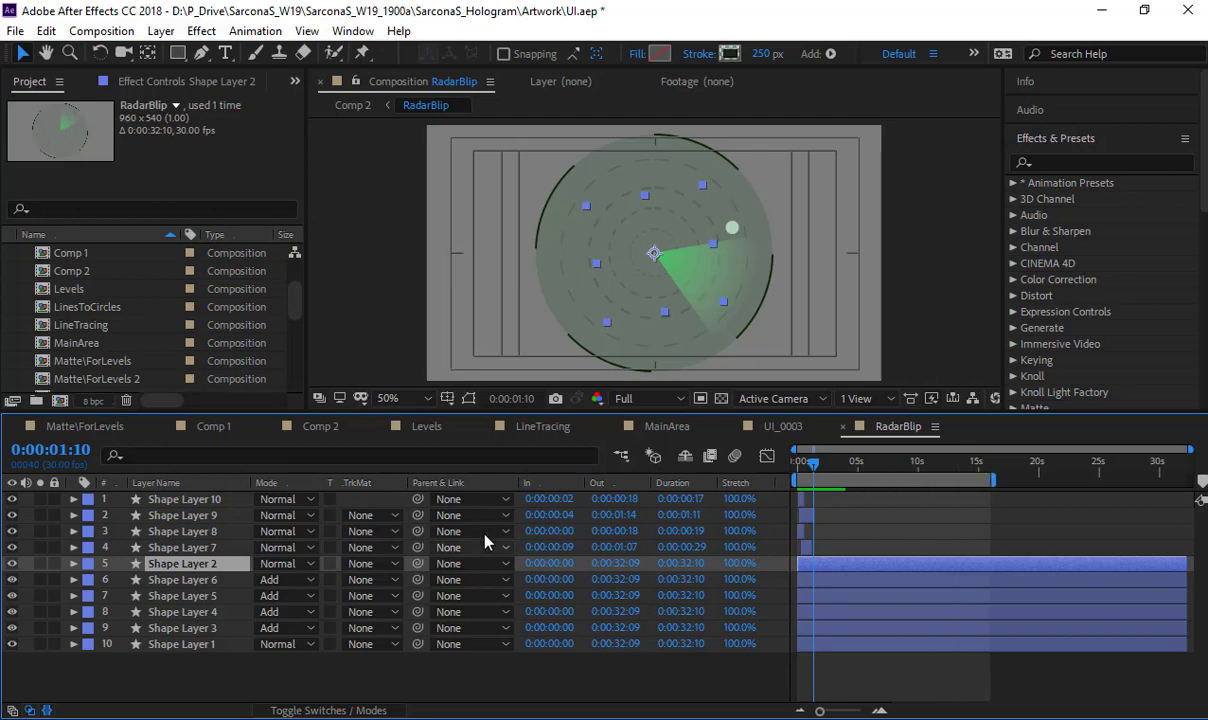
- Duplicate Shape Layers 7 to 10 and shift the copies to start from 0:00:06:04, scrubbing to 0:00:07:28
drag(823, 470, 867, 466)
click(200, 499)
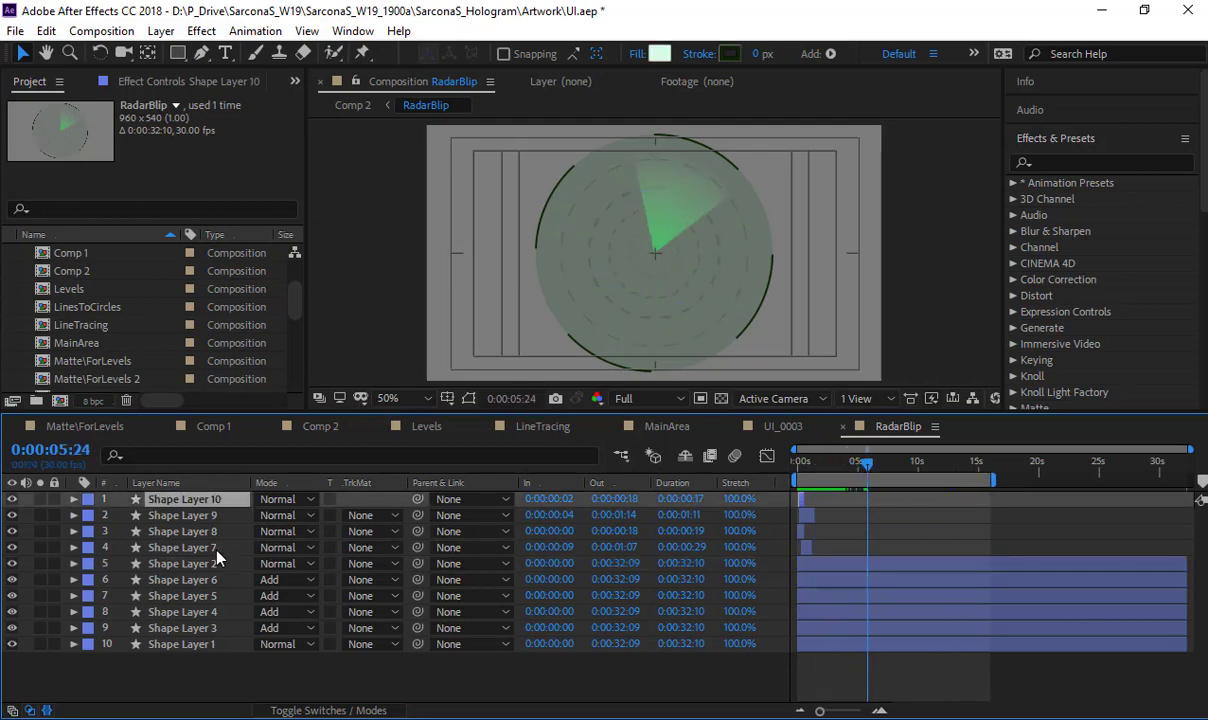
shift+click(218, 549)
key(ctrl+d)
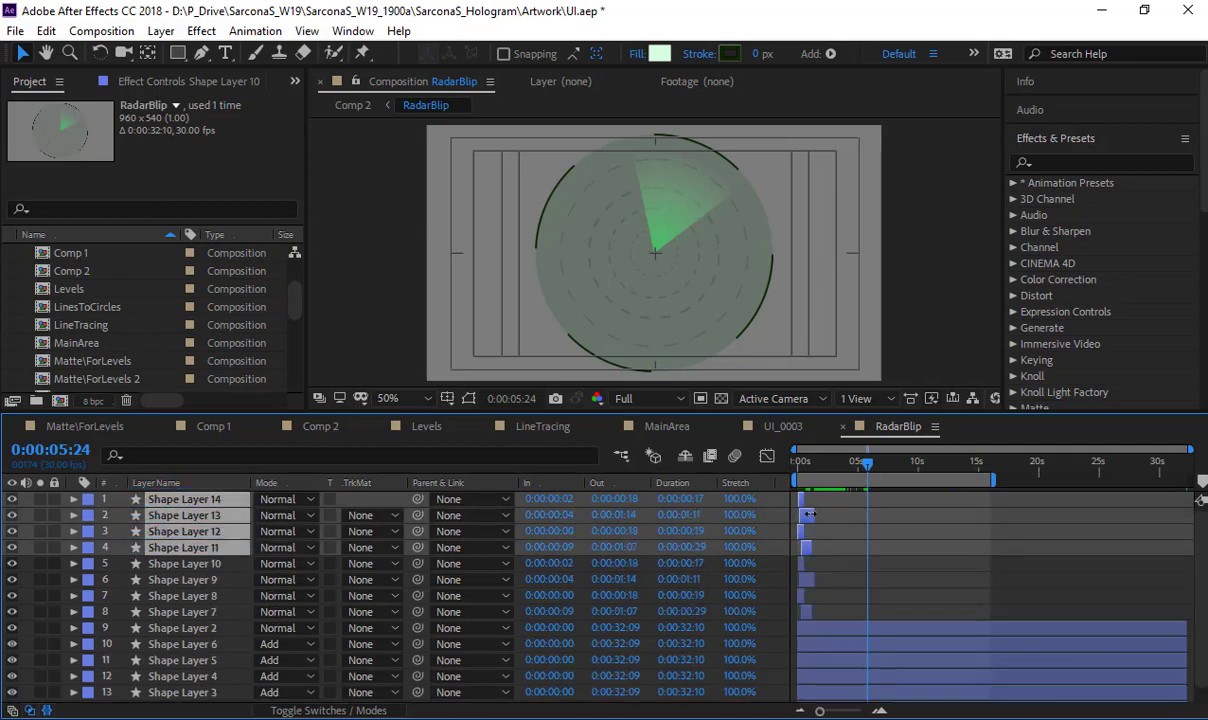
drag(808, 520, 879, 519)
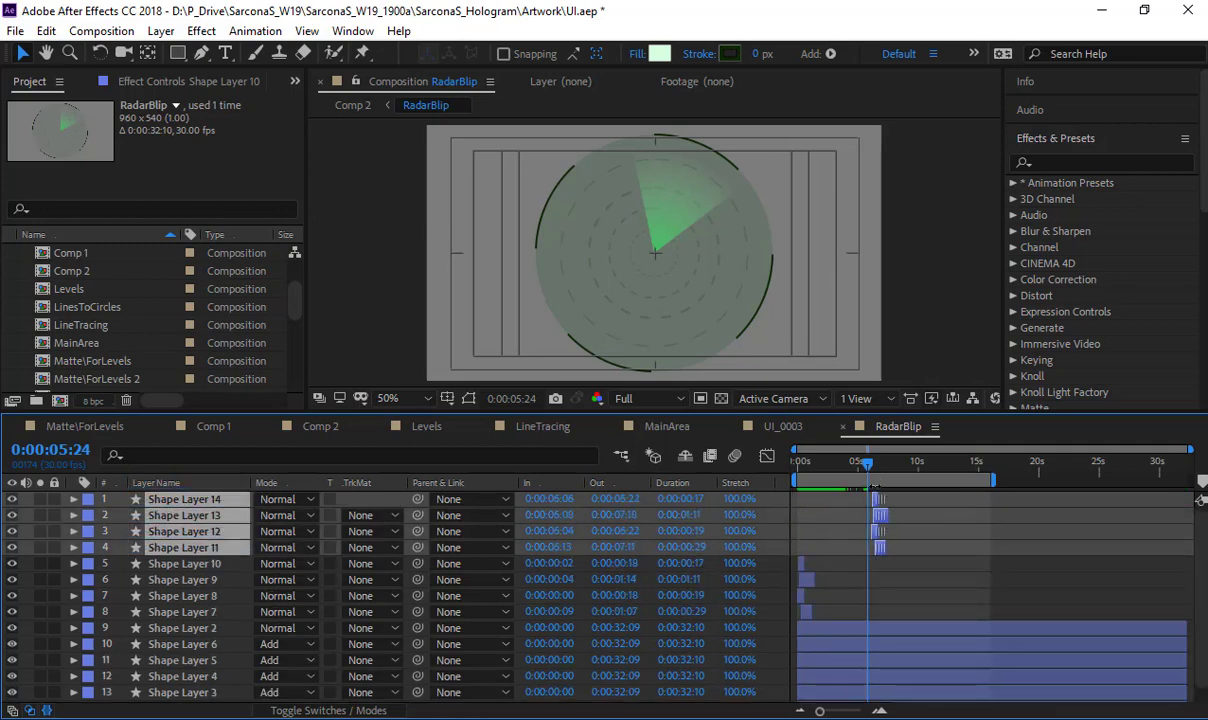
drag(869, 470, 898, 477)
key(F2)
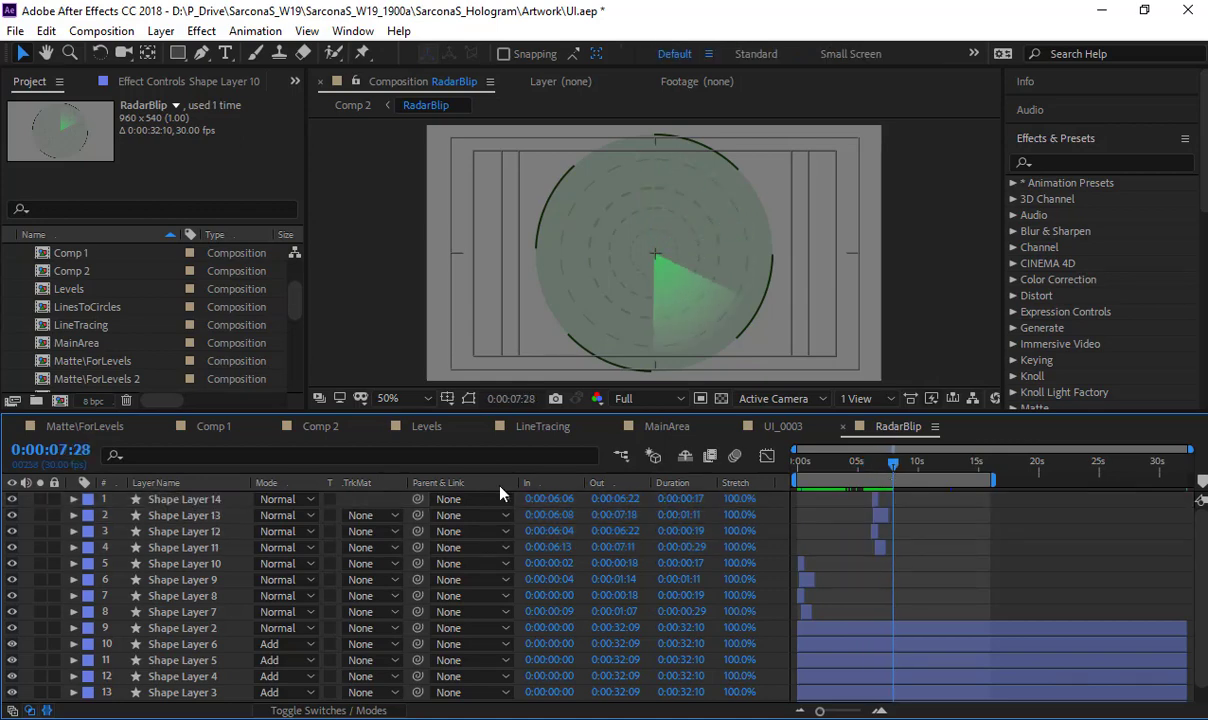
- Return to Comp 2, hide RadarBlip, show only the world-map-146505 layer and preview the spinning globe
click(288, 435)
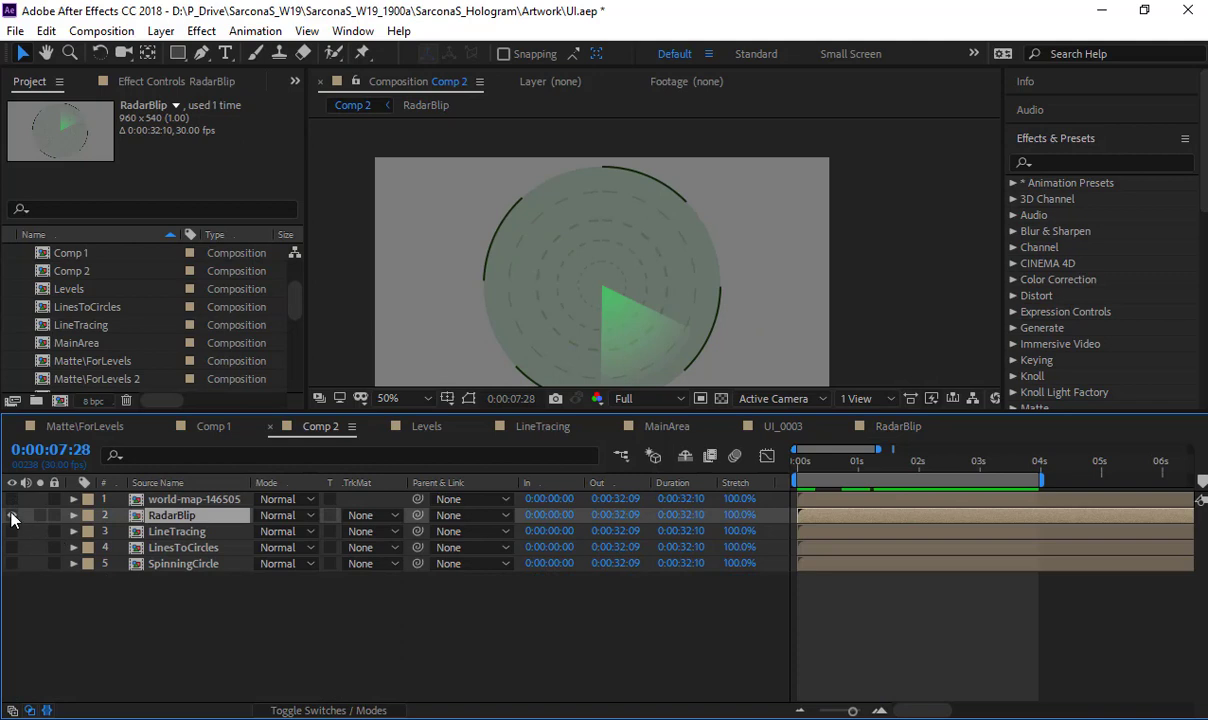
click(12, 516)
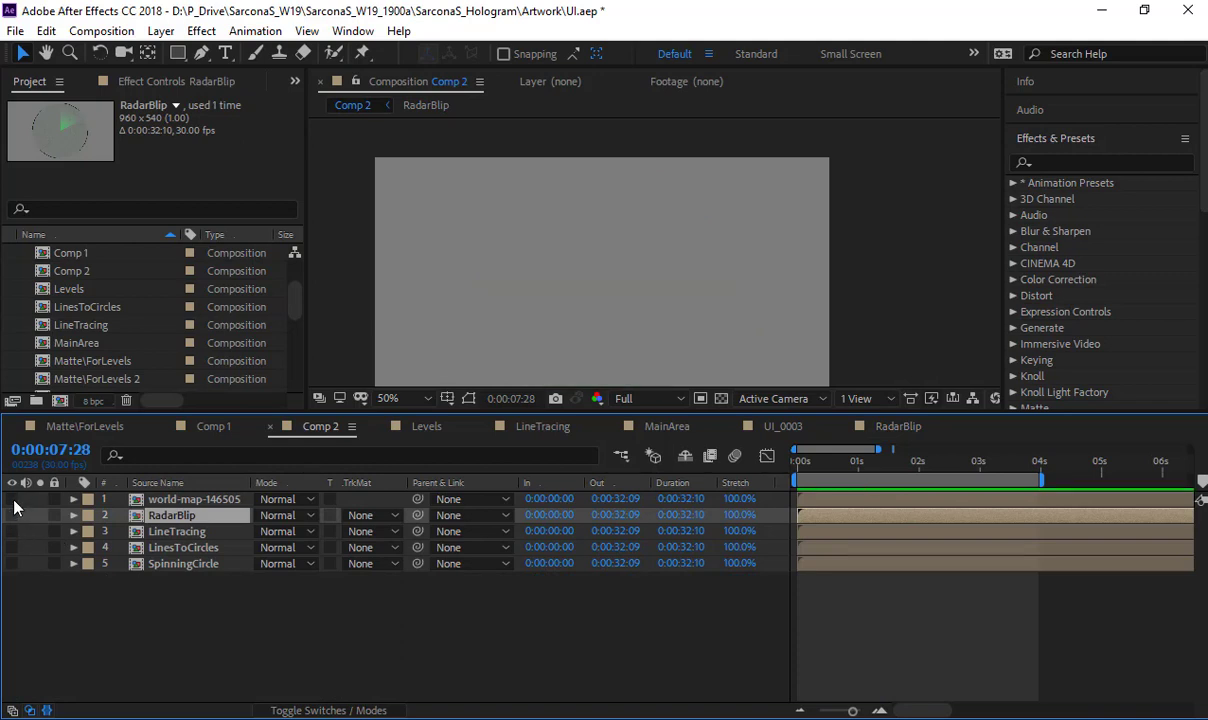
click(12, 499)
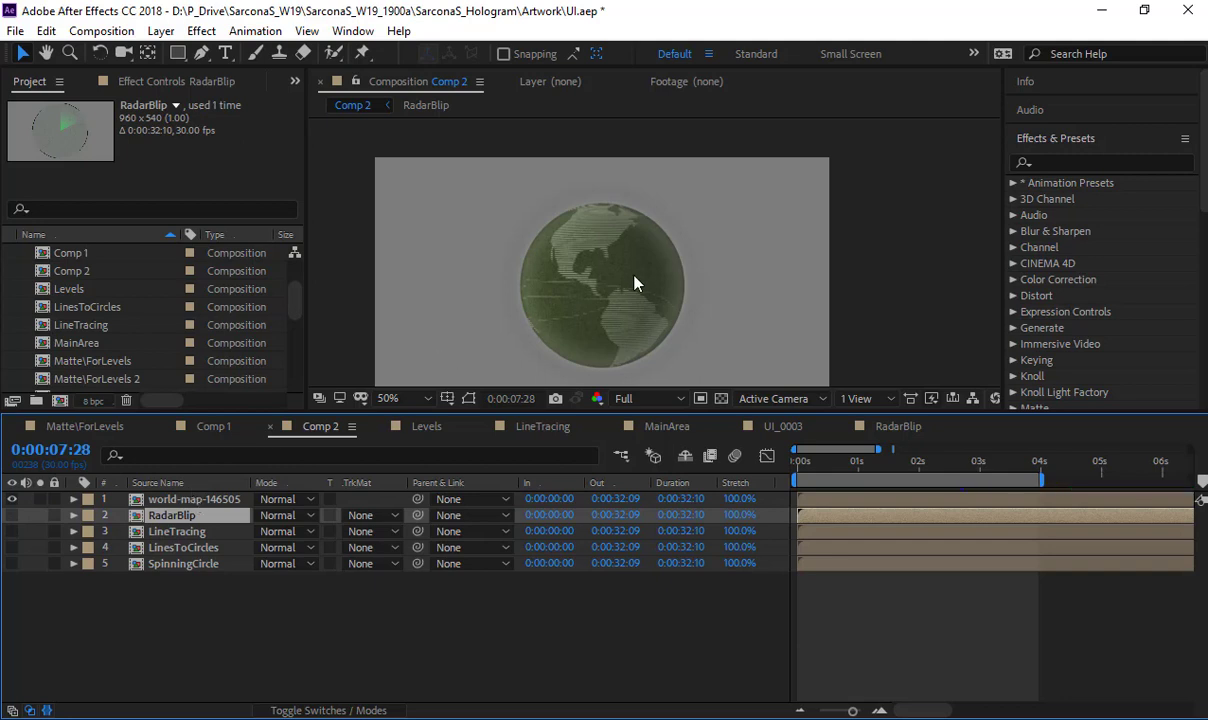
drag(626, 305, 650, 269)
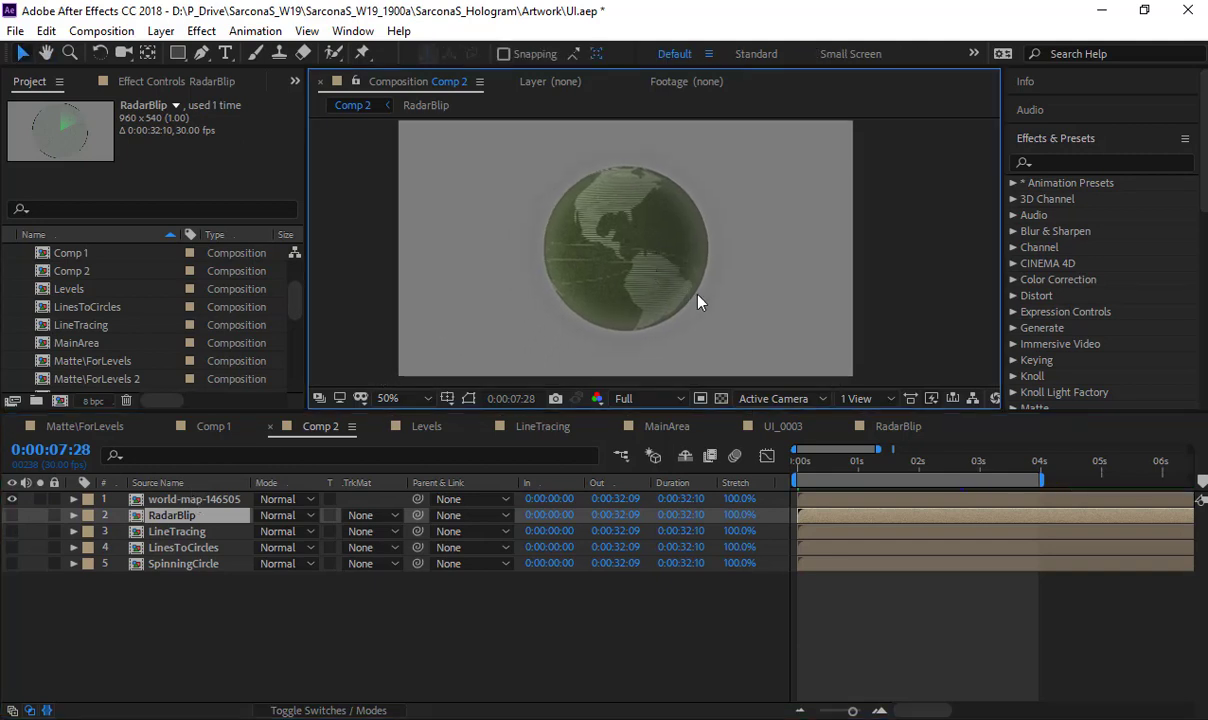
key(space)
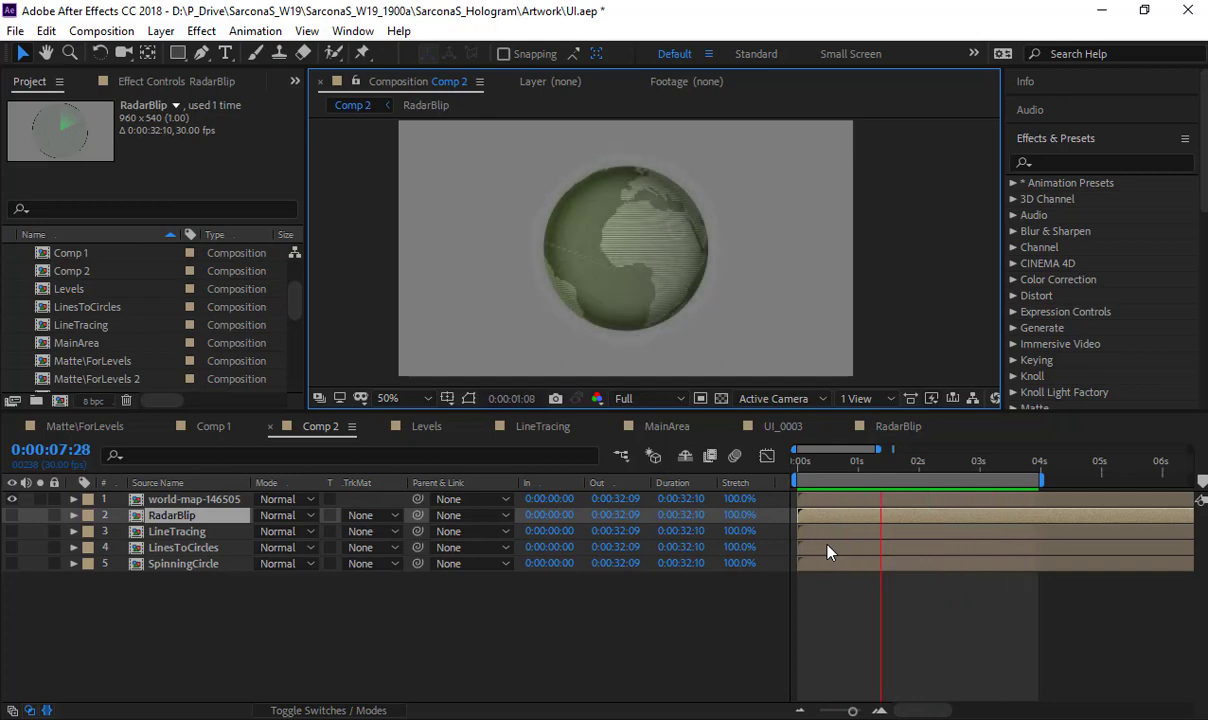
- Examine the globe's surface stripes up close at 200% while scrubbing and previewing its rotation
scroll(670, 244, up, 2)
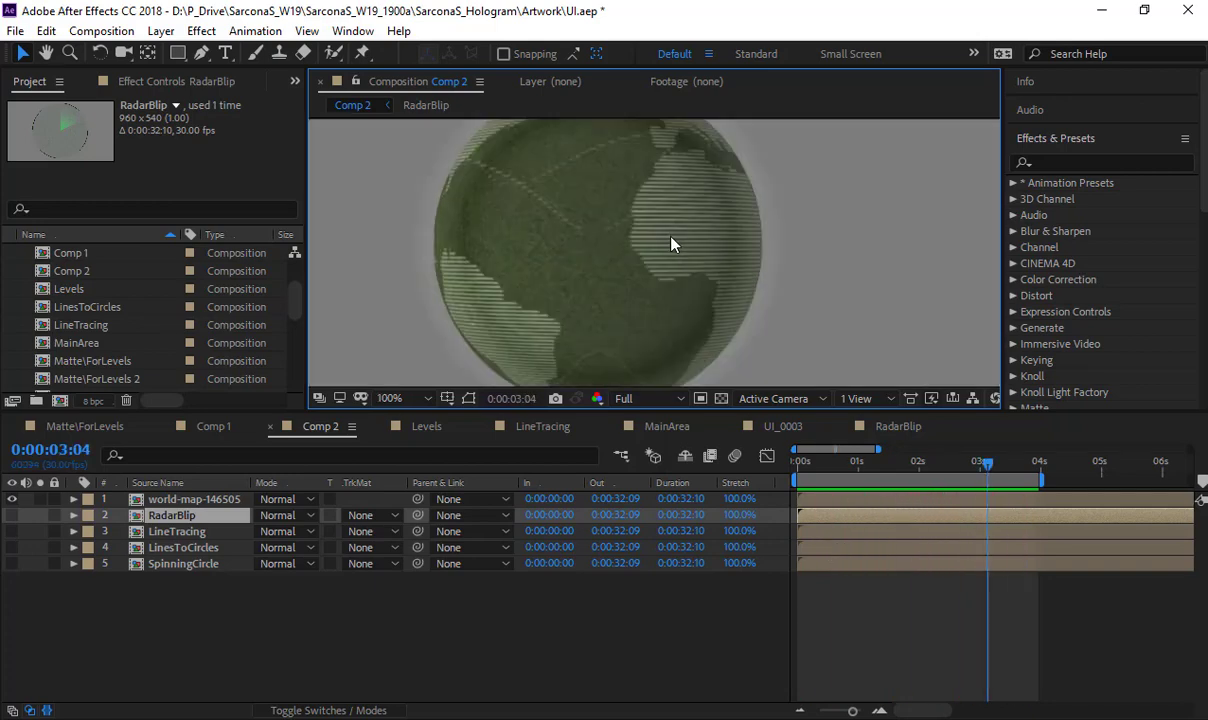
scroll(670, 244, up, 2)
click(896, 466)
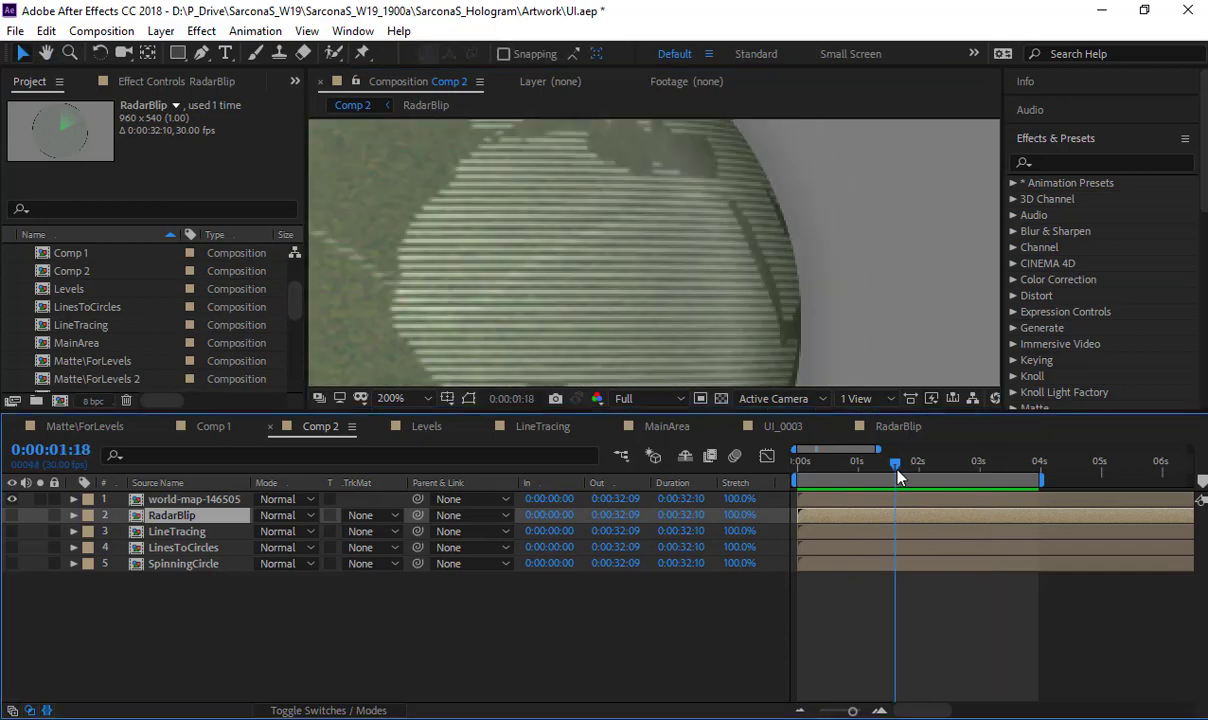
key(space)
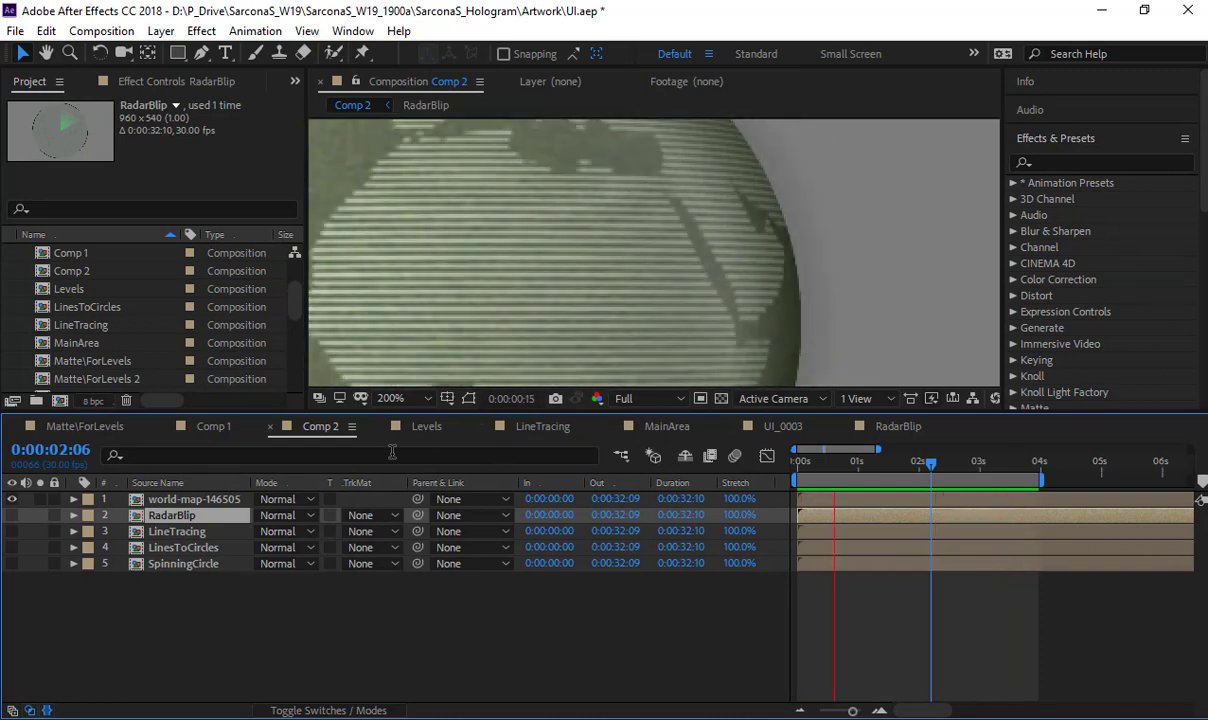
key(space)
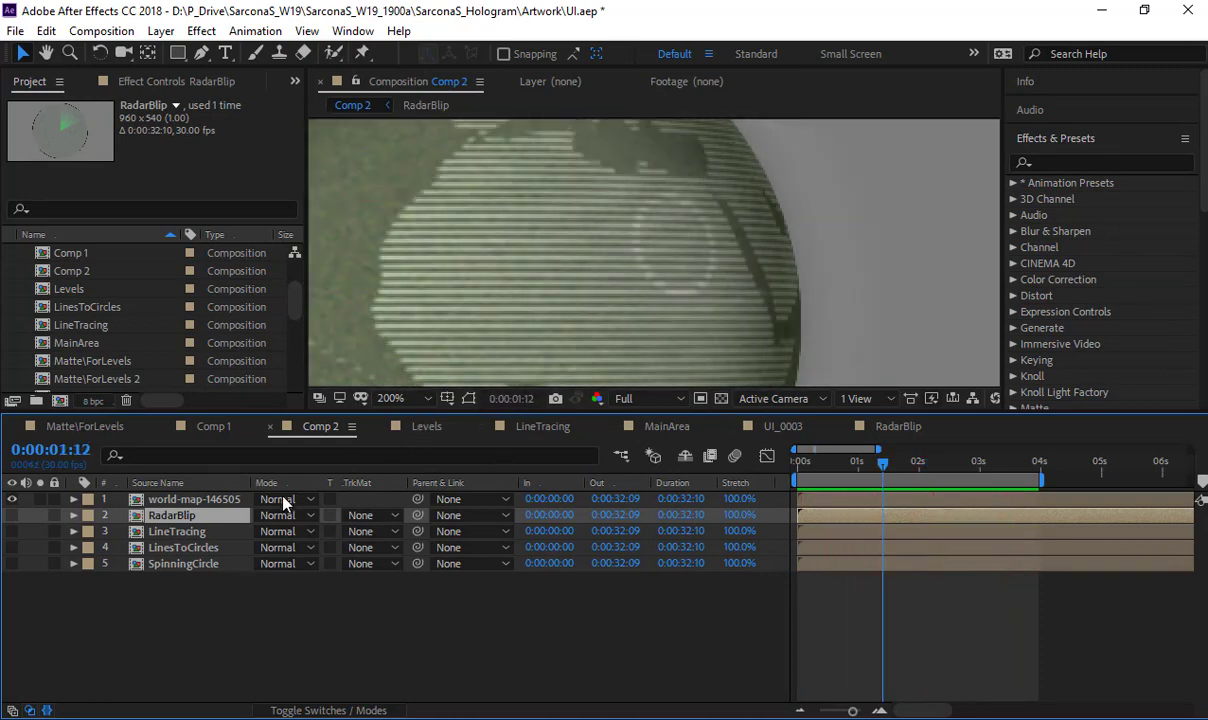
- Open the nested Globe composition inside world-map-146505 and view the whole flat map at 50%
double_click(217, 500)
double_click(158, 500)
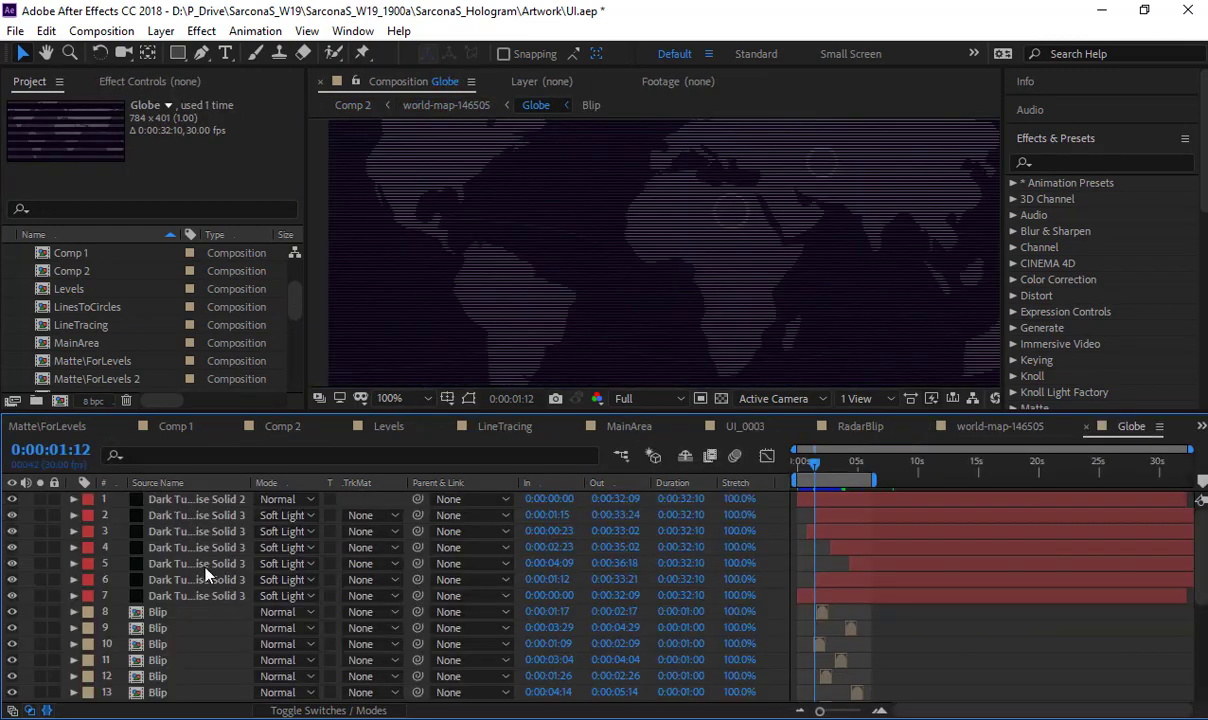
key(comma)
key(comma)
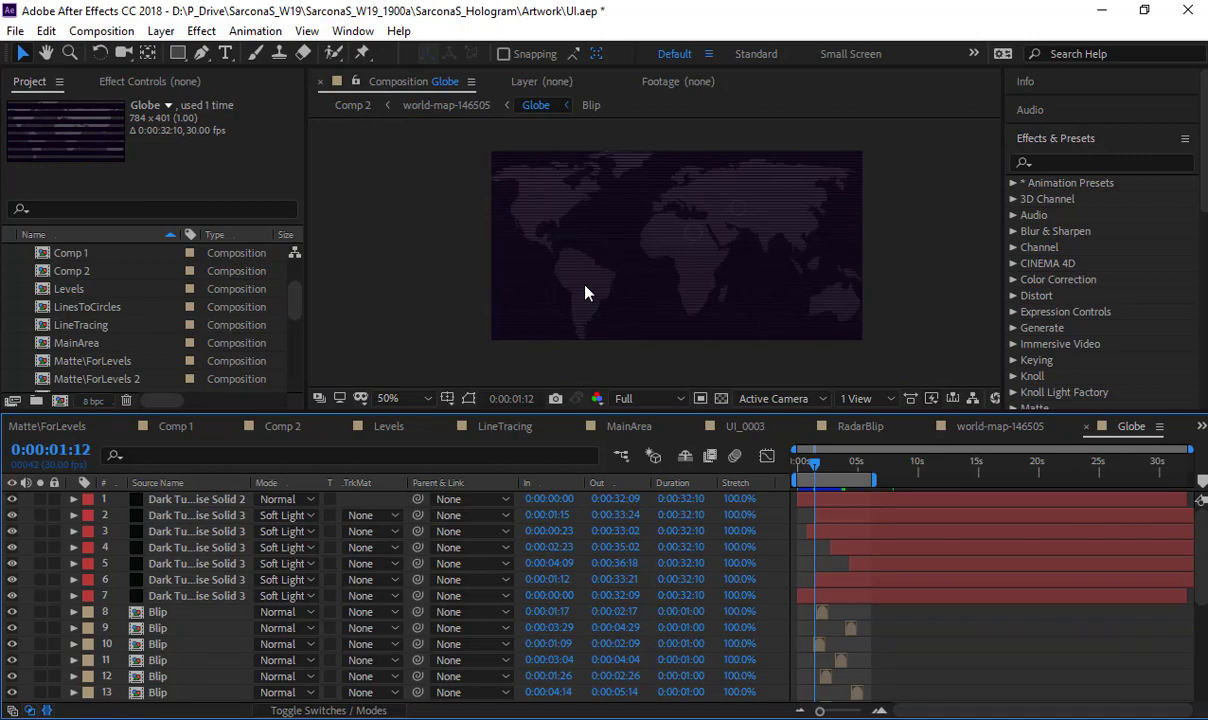
- Hide the solids, every Blip layer and the background solid, leaving only world-map-146505.ai shown in Globe
drag(13, 508, 25, 677)
click(22, 661)
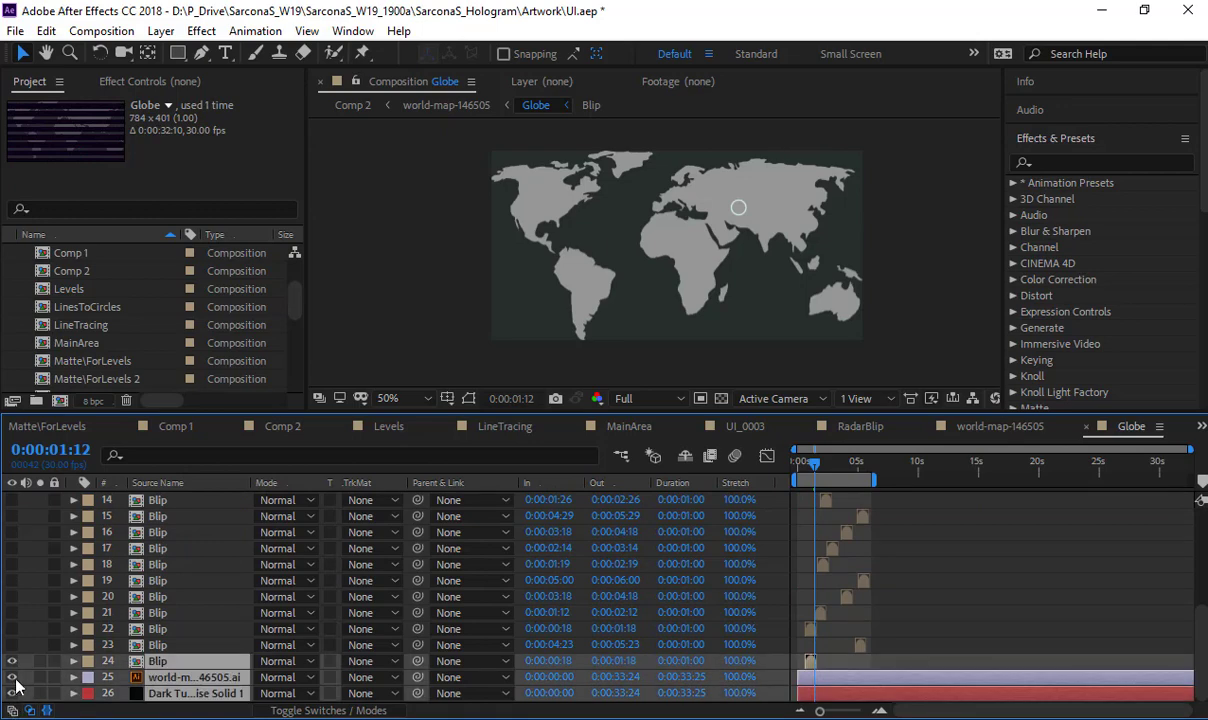
click(12, 661)
click(12, 677)
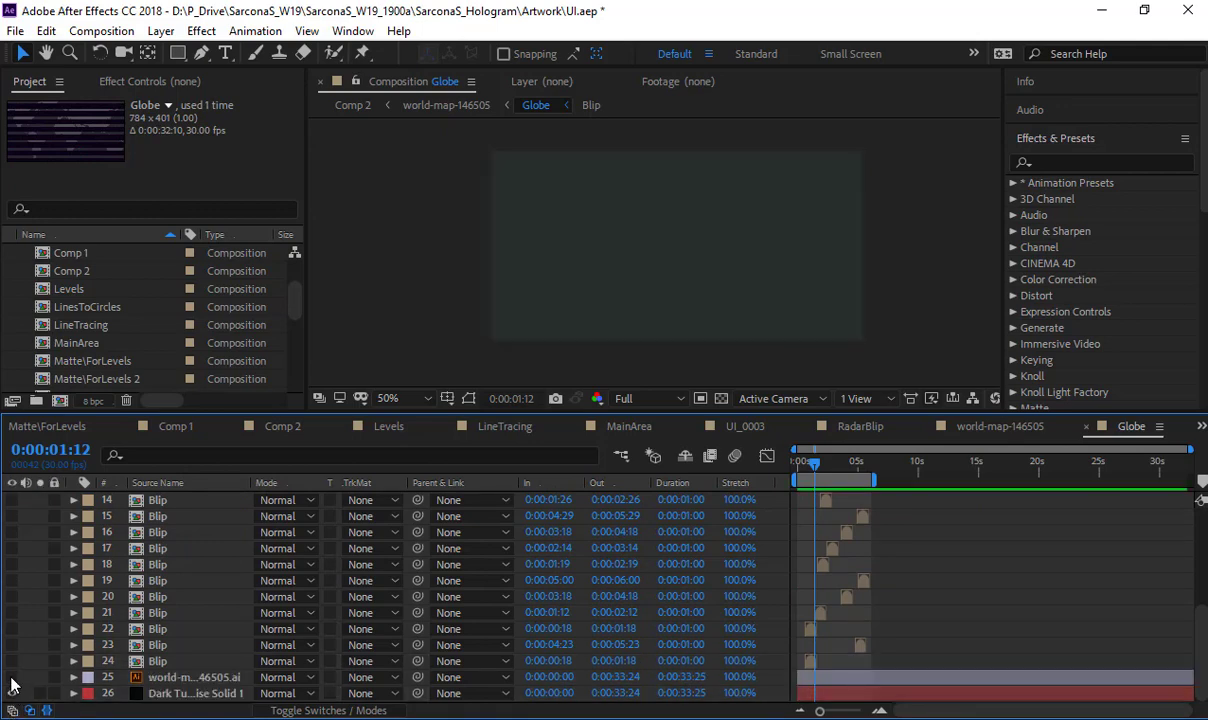
click(12, 677)
click(12, 693)
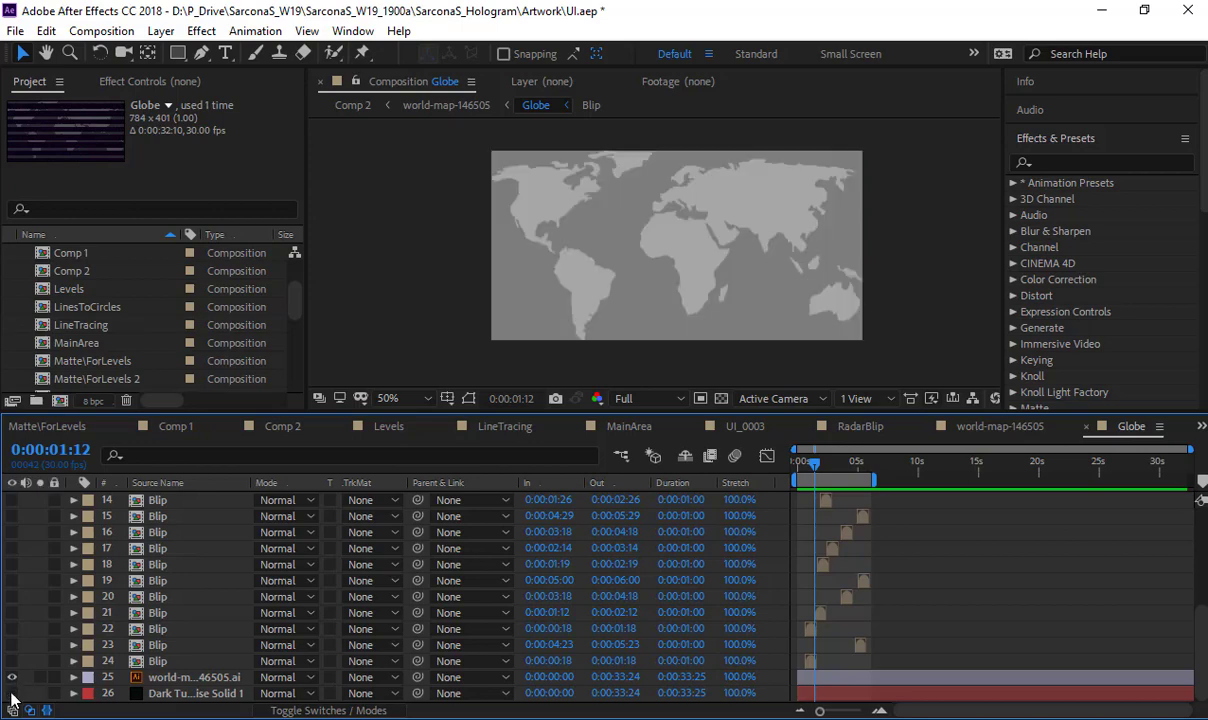
- Check the map artwork against the transparency grid and show the Dark Turquoise Solid 1 background again
click(720, 399)
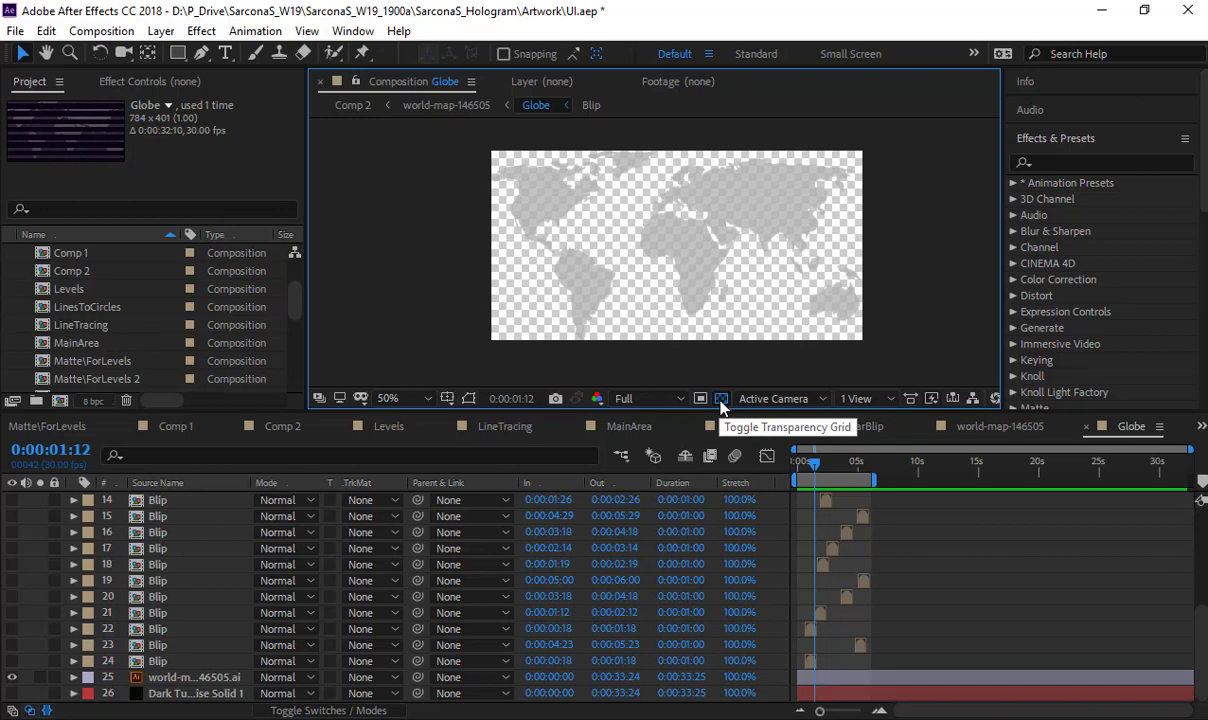
click(720, 399)
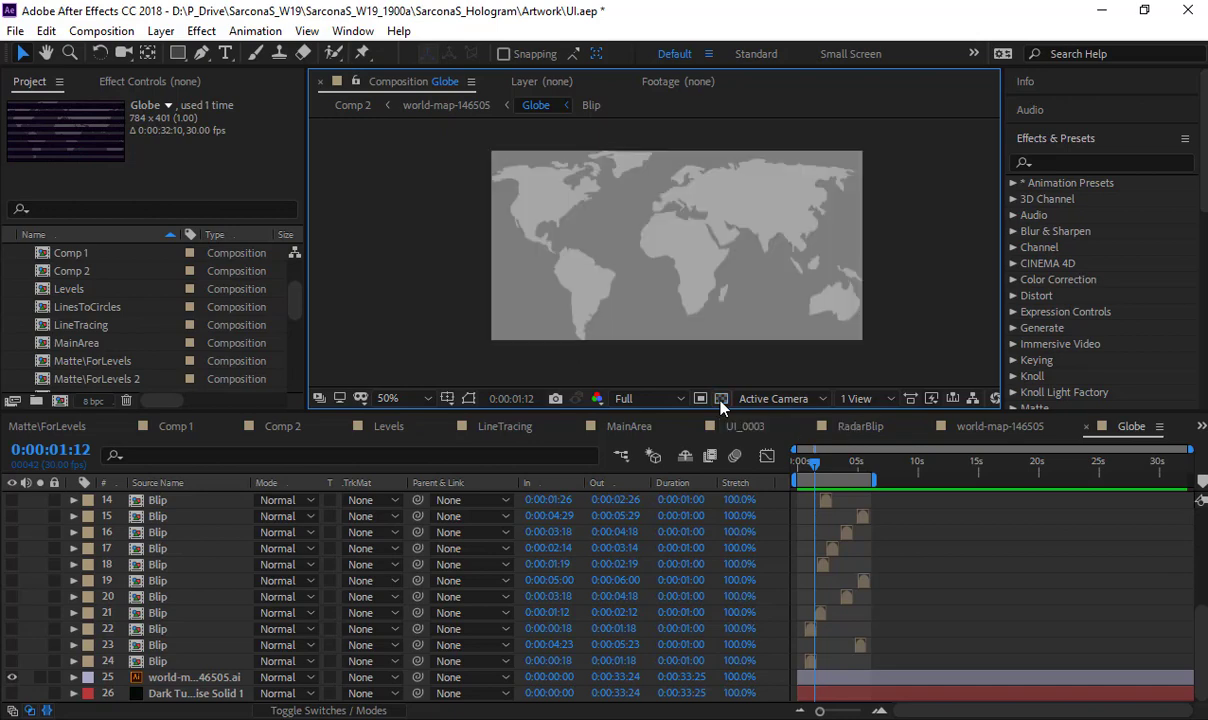
click(12, 693)
- Examine the flat world map at 100% and 50%, and find its source files in the project
key(slash)
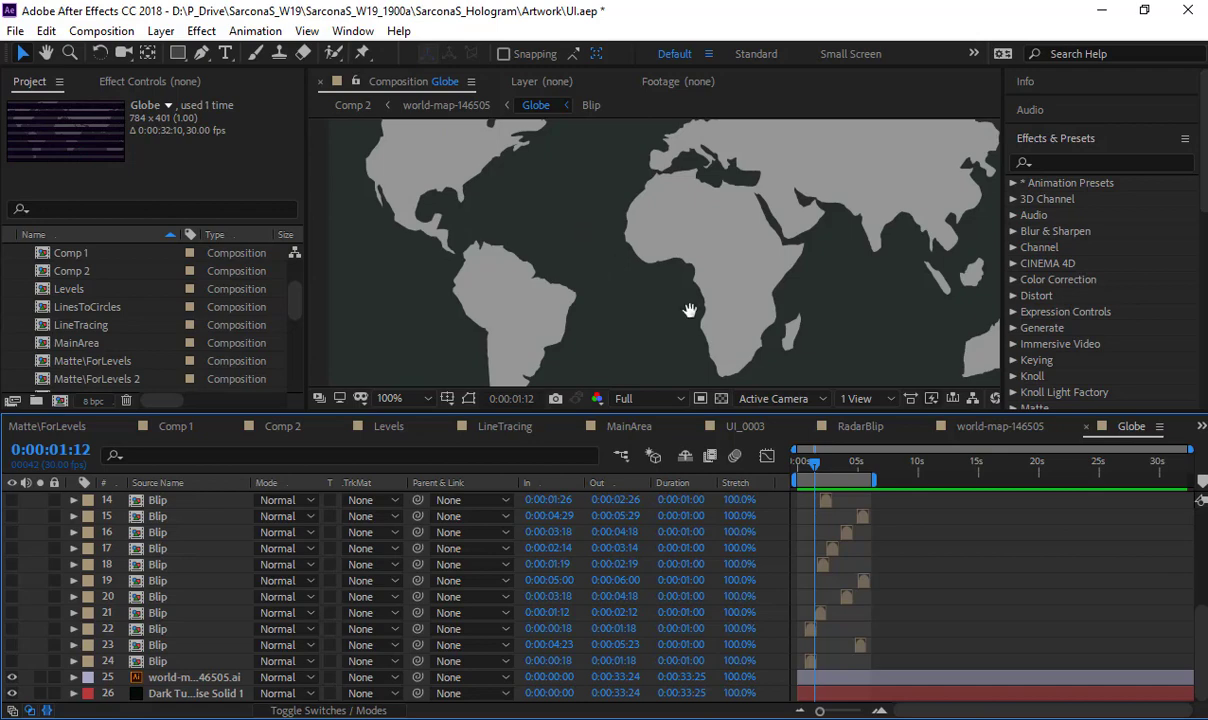
drag(690, 310, 900, 375)
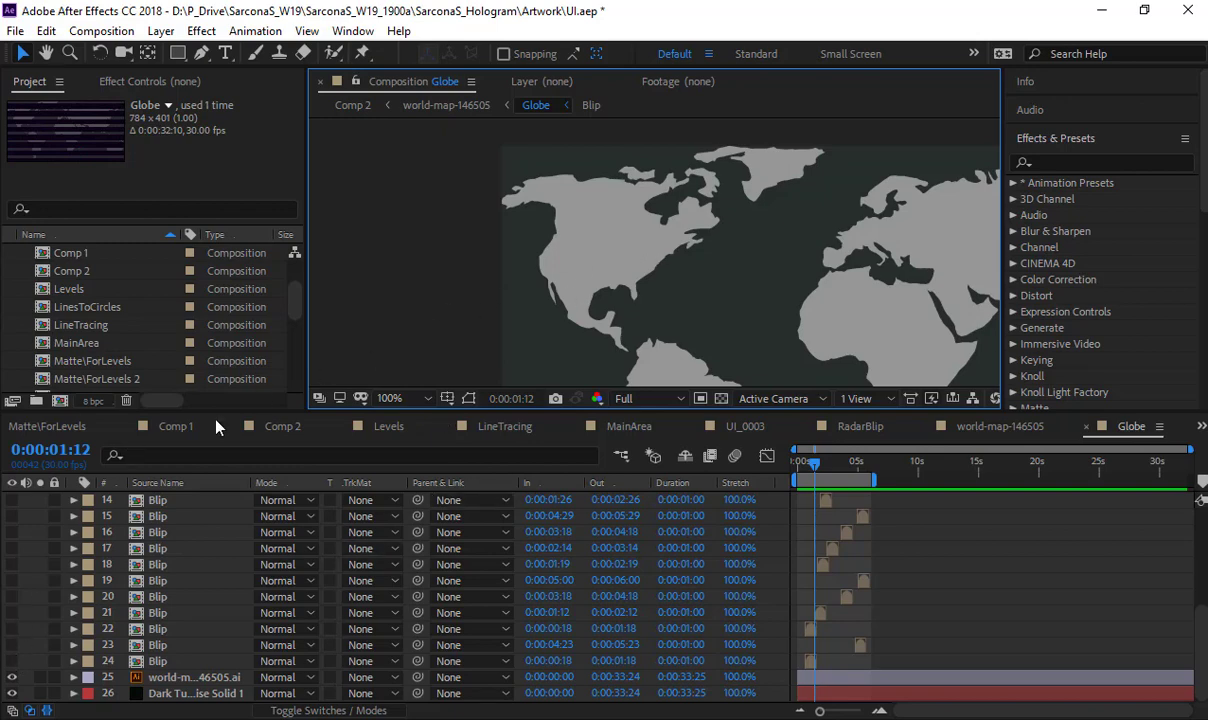
scroll(692, 250, down, 2)
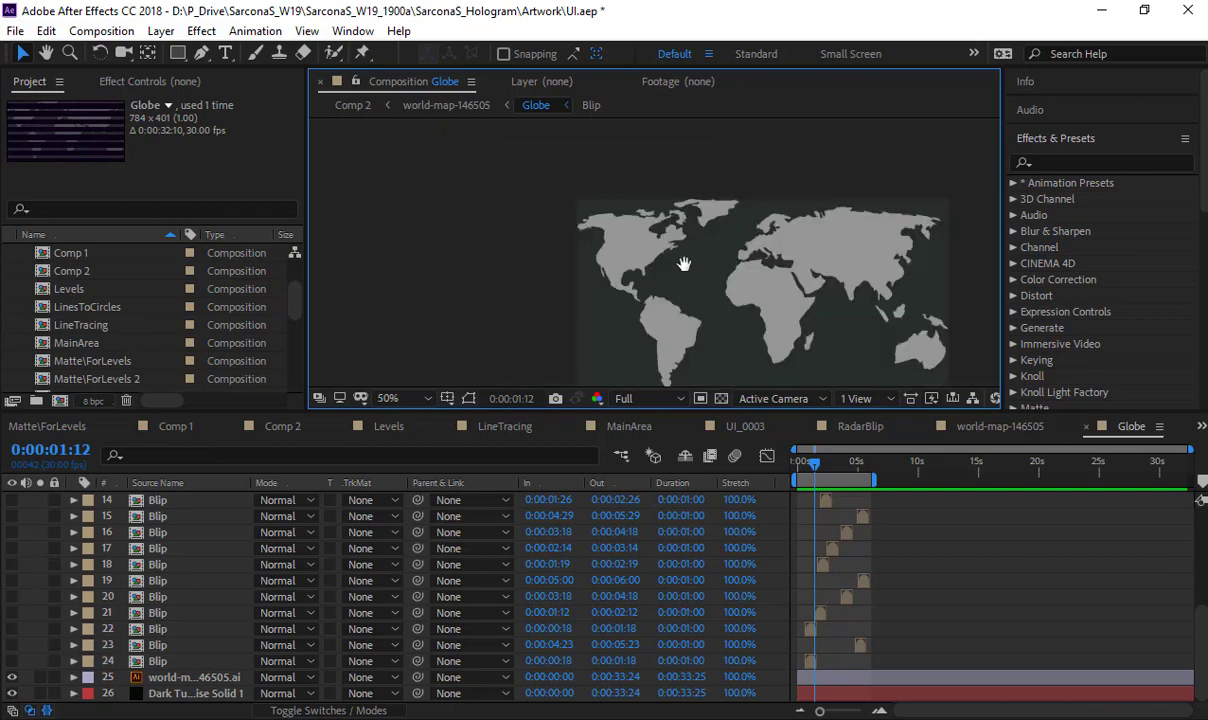
scroll(100, 345, down, 5)
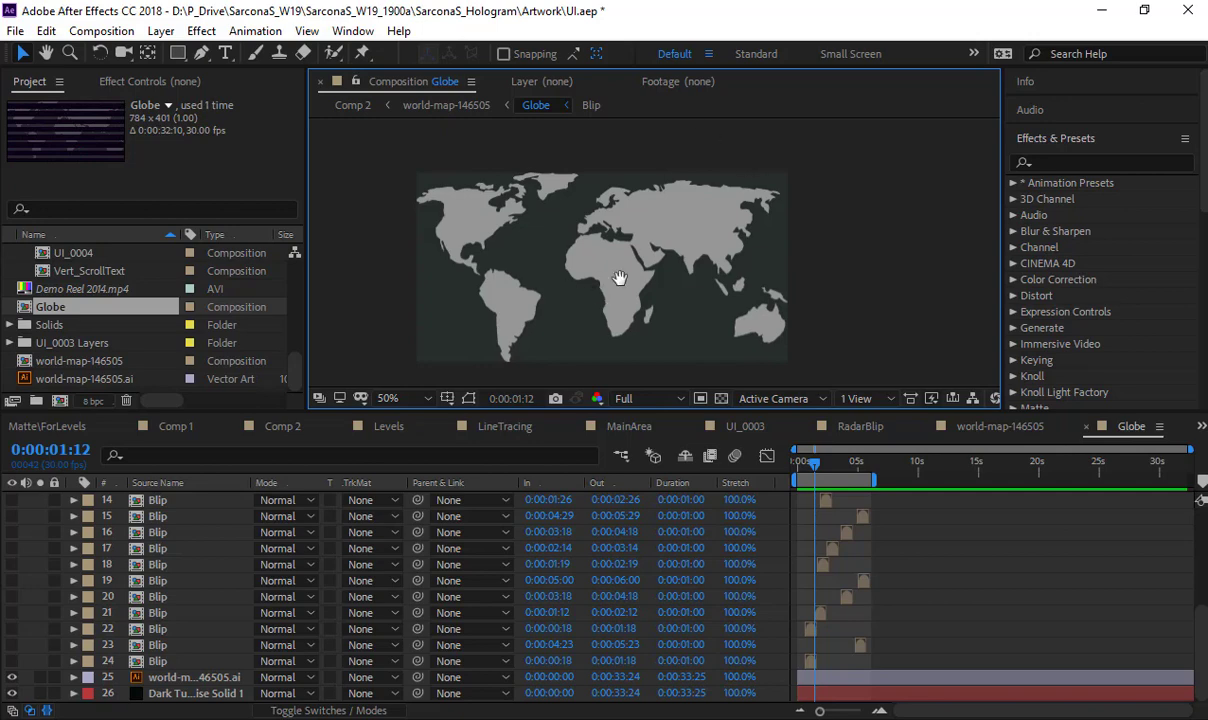
drag(620, 277, 677, 282)
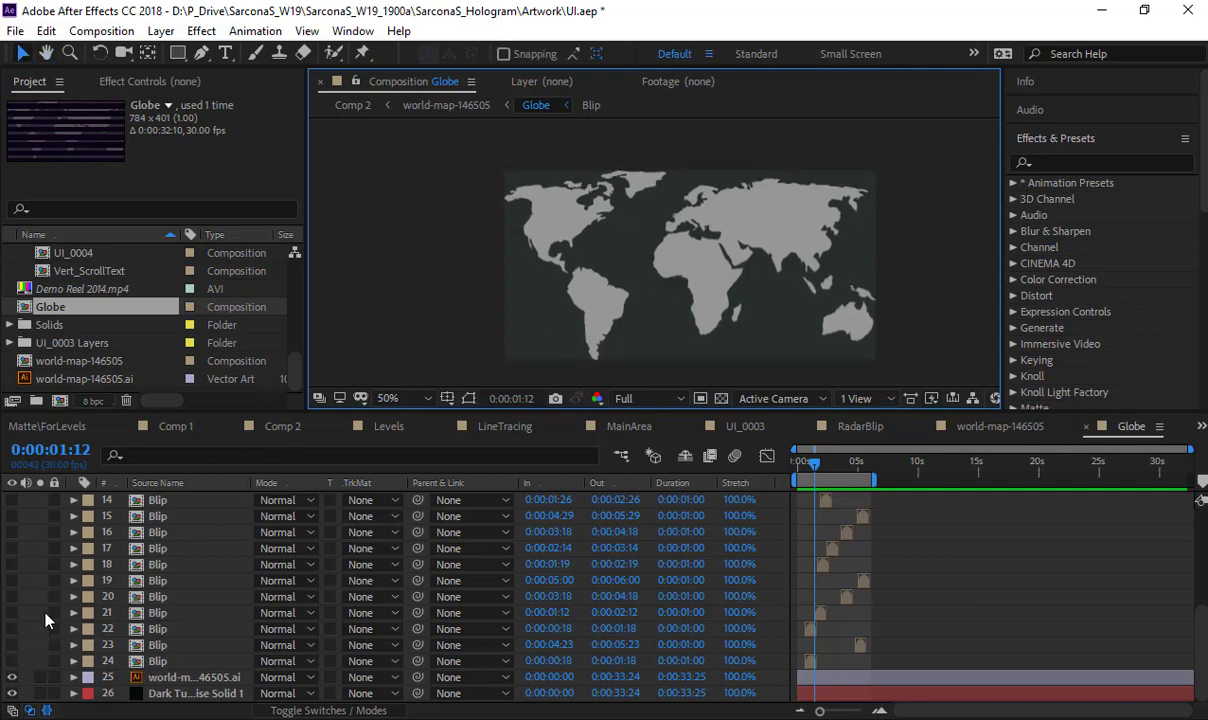
- Show all the Blip layers, 8 to 24, over the world map again
scroll(180, 600, up, 5)
scroll(140, 625, down, 5)
drag(12, 665, 12, 580)
scroll(15, 525, up, 2)
scroll(12, 585, up, 2)
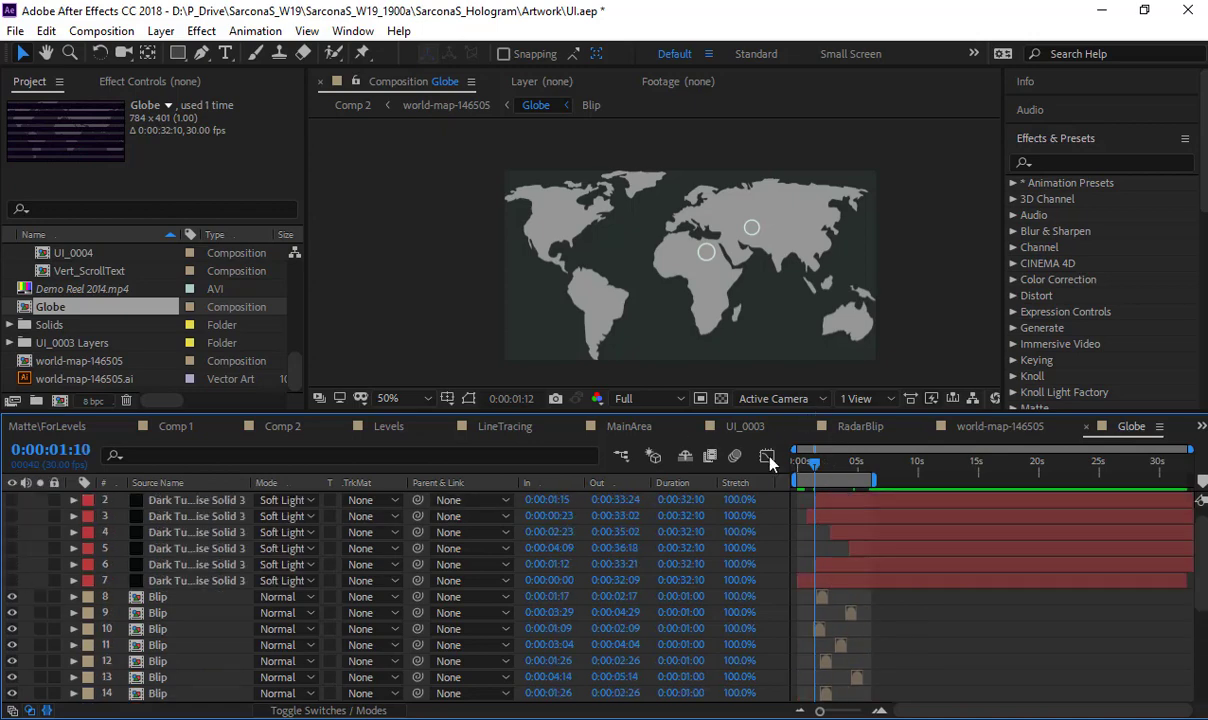
- Preview the map's blips and the moving line with the layer 7 solid shown, at 100% and 50%
key(space)
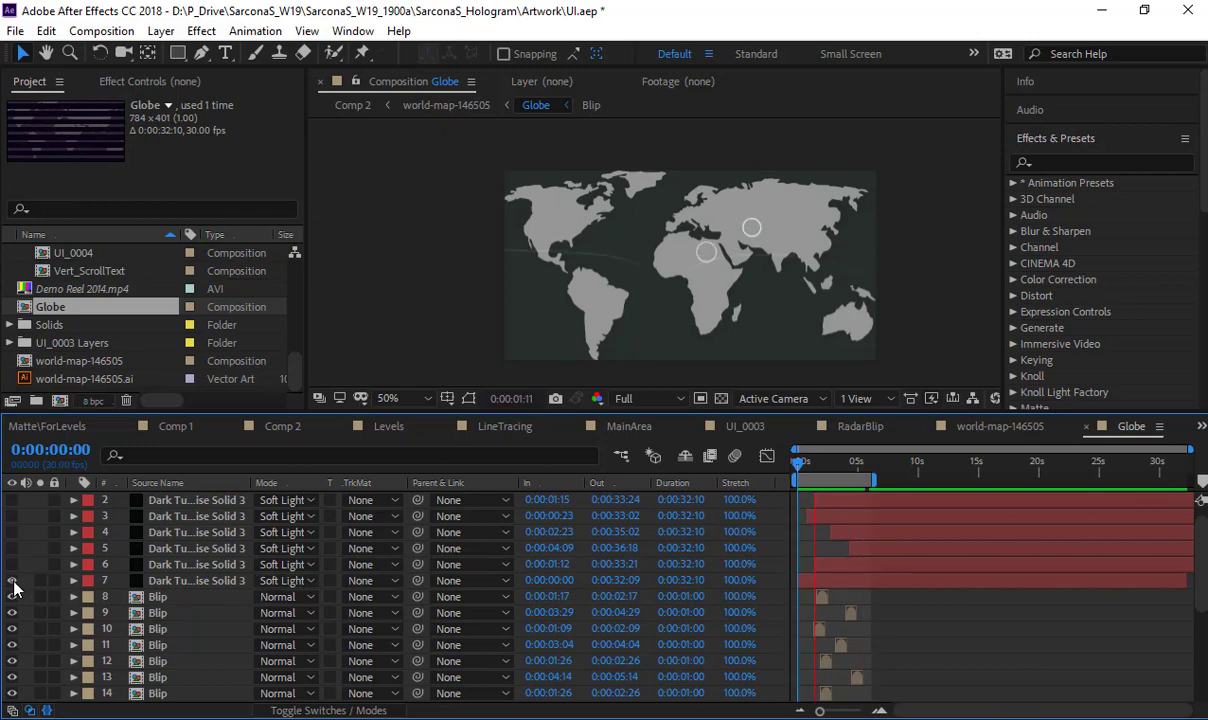
scroll(639, 225, up, 2)
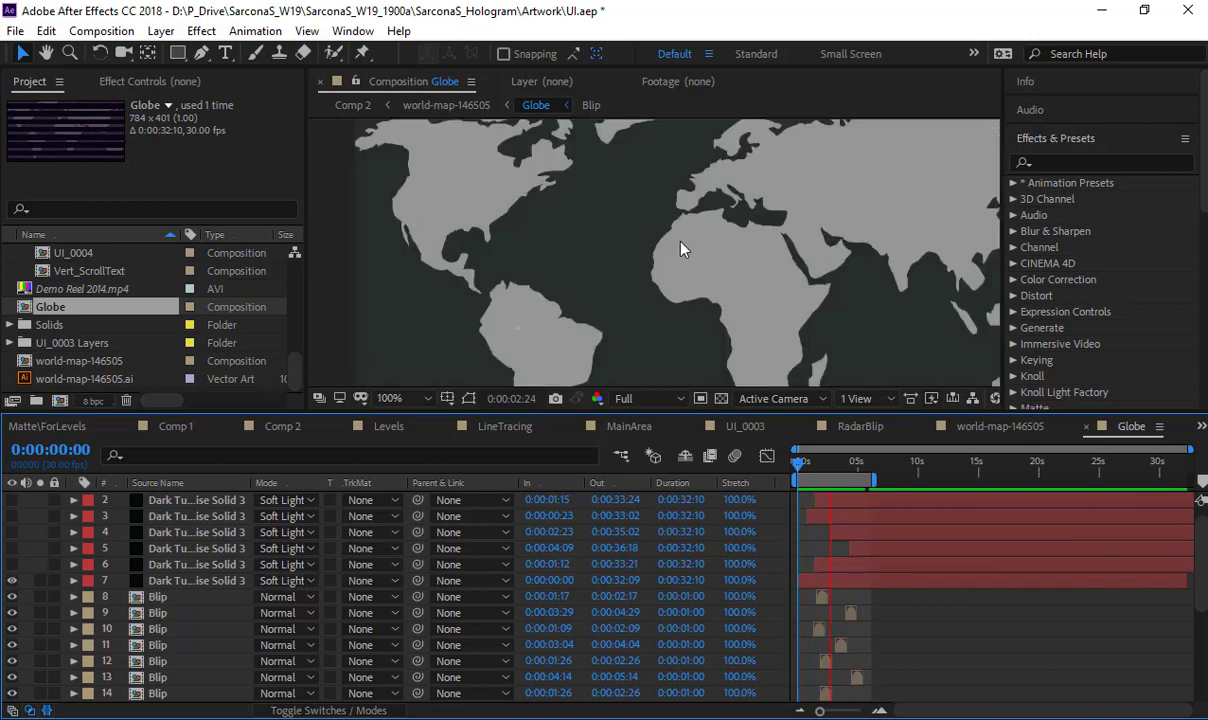
key(space)
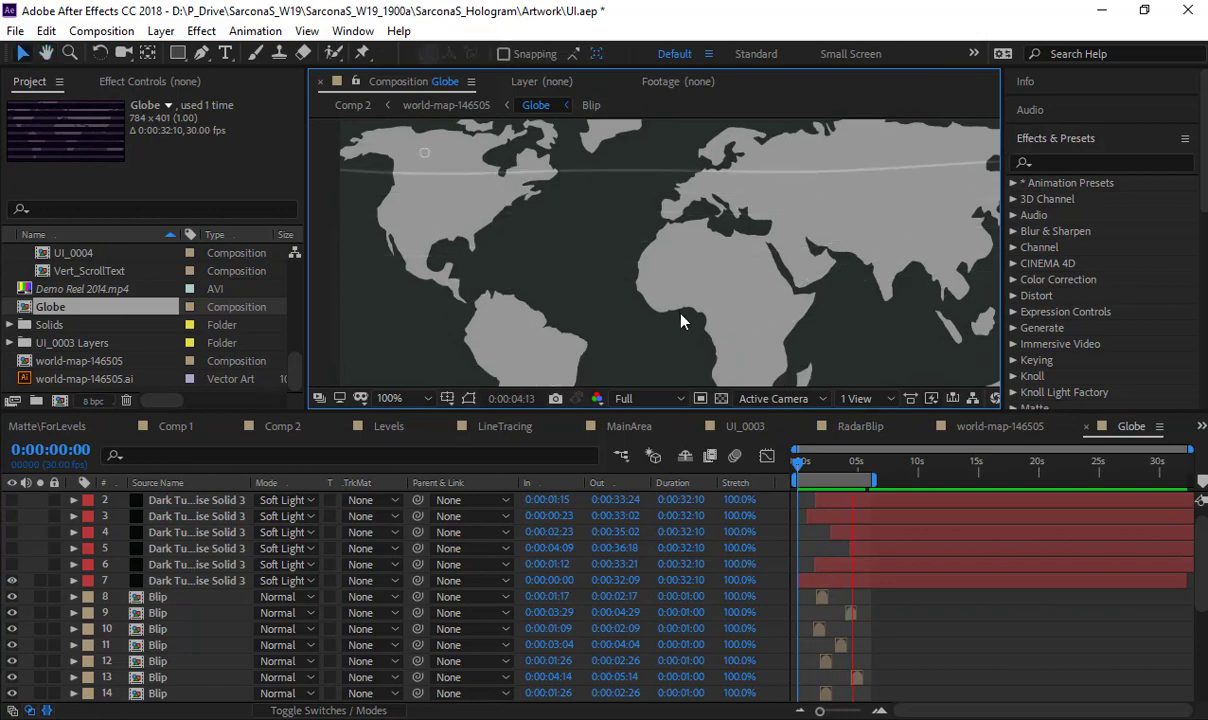
scroll(678, 320, down, 2)
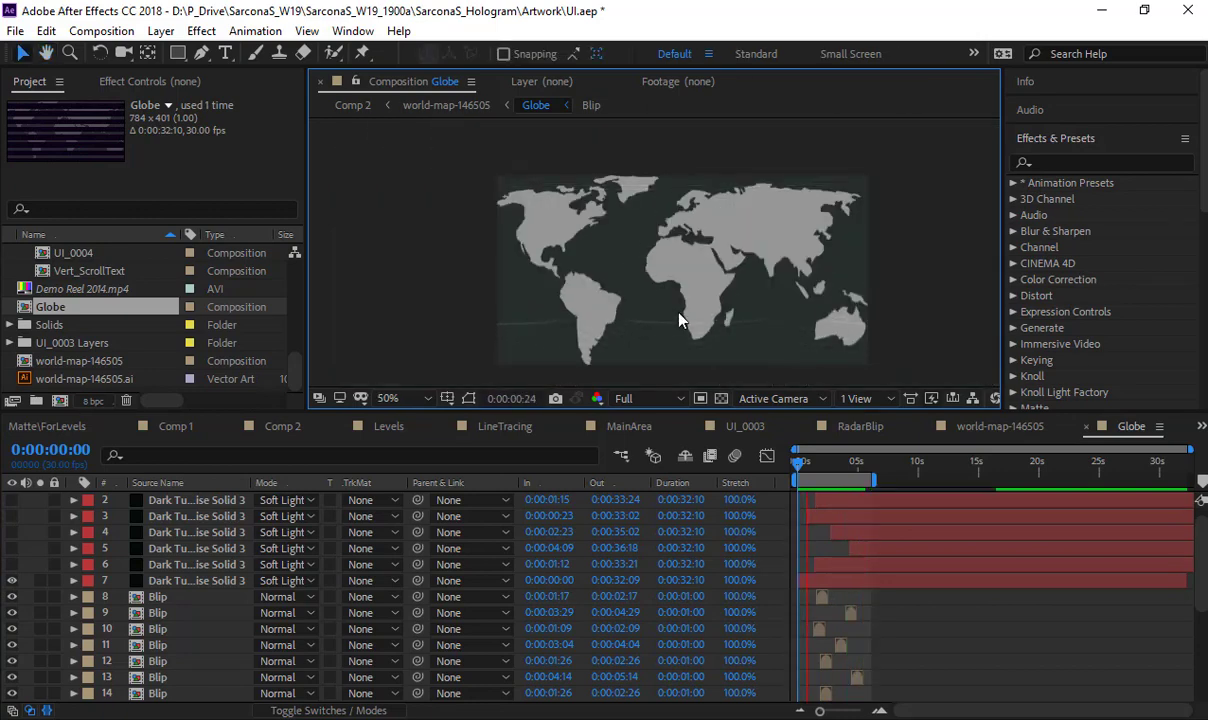
- Inspect the Beam and CC Flo Motion effects on the layer 7 solid and collapse both
click(192, 580)
click(225, 85)
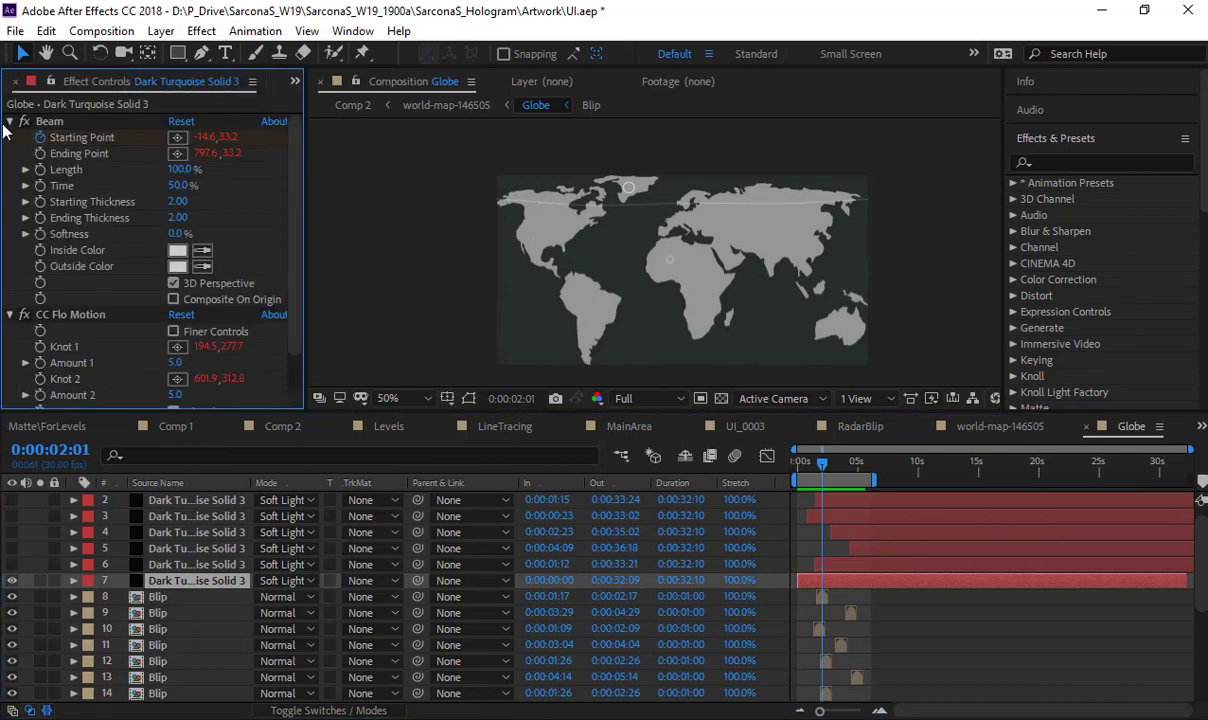
click(9, 121)
click(9, 137)
click(50, 123)
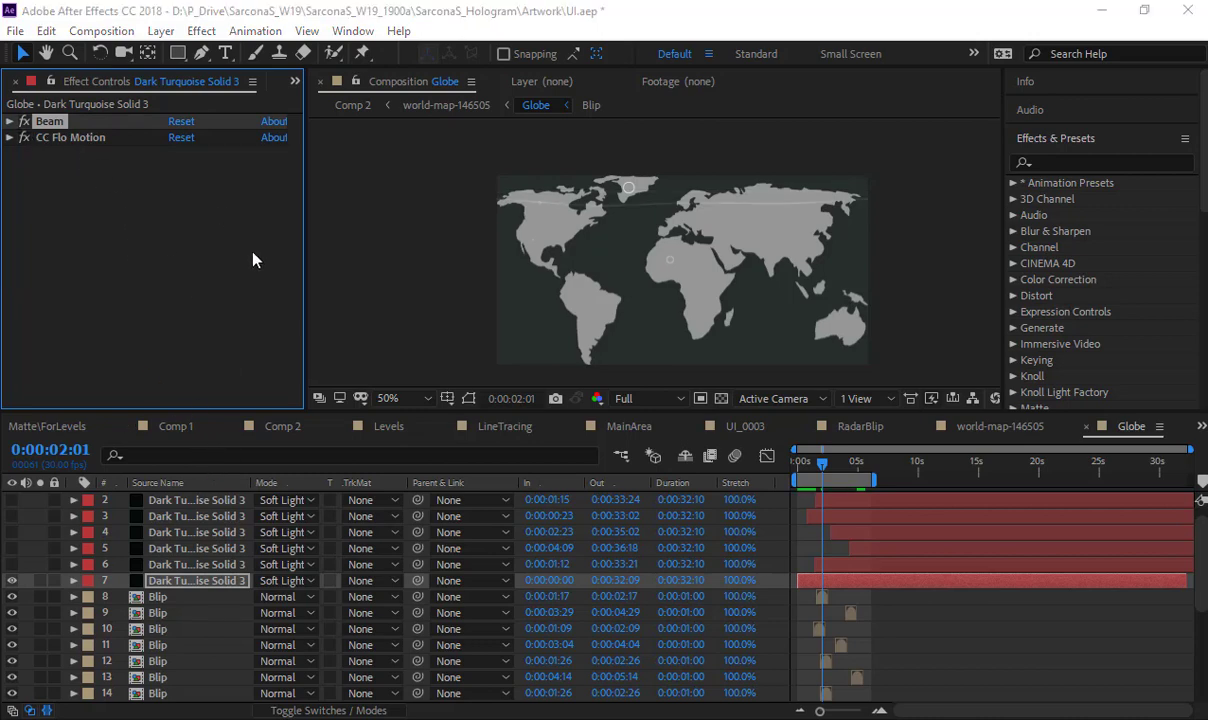
- Create a new solid with the default settings directly above that line layer and apply the Beam effect to it
key(ctrl+y)
key(Return)
click(204, 33)
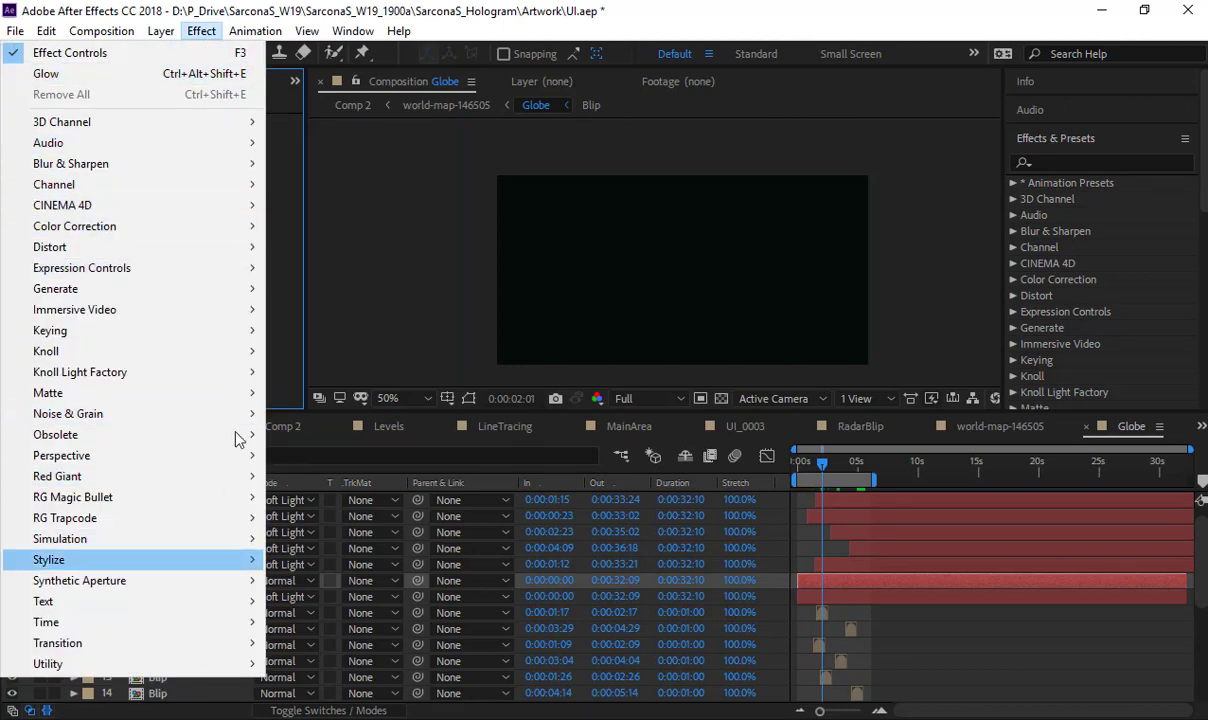
mouse_move(228, 288)
click(324, 318)
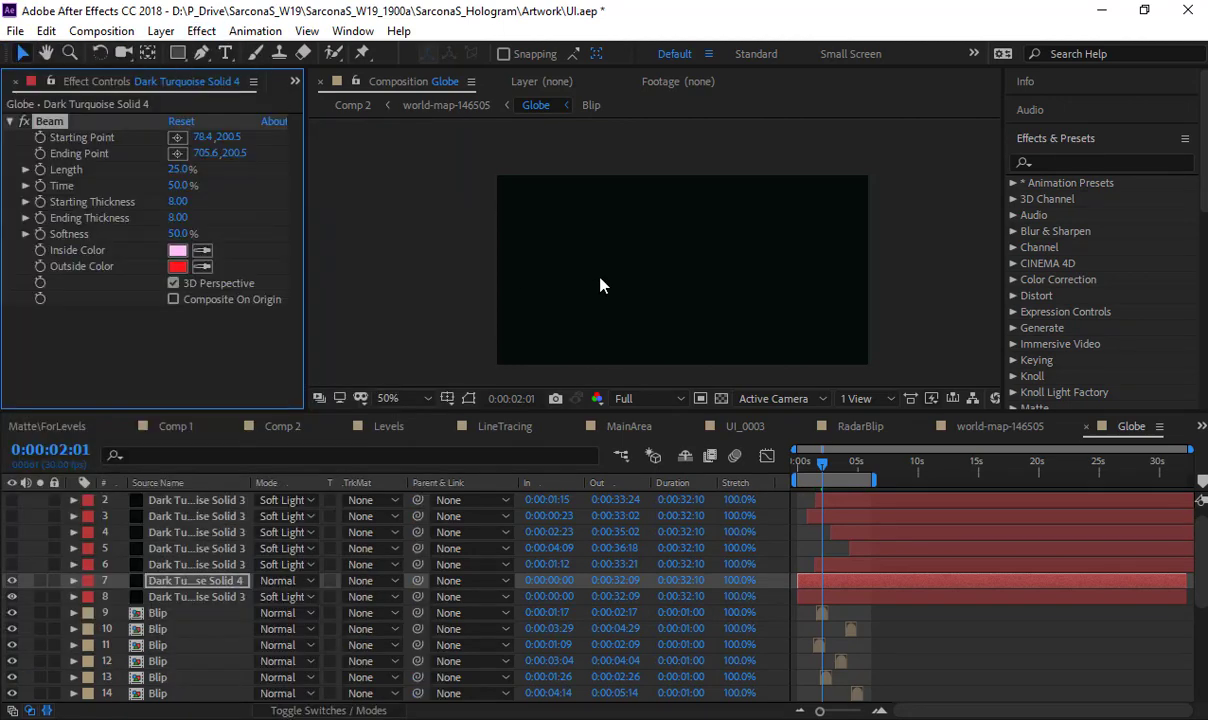
- Set the beam's Length to 100% and both its Starting and Ending Thickness to 2
scroll(564, 257, up, 4)
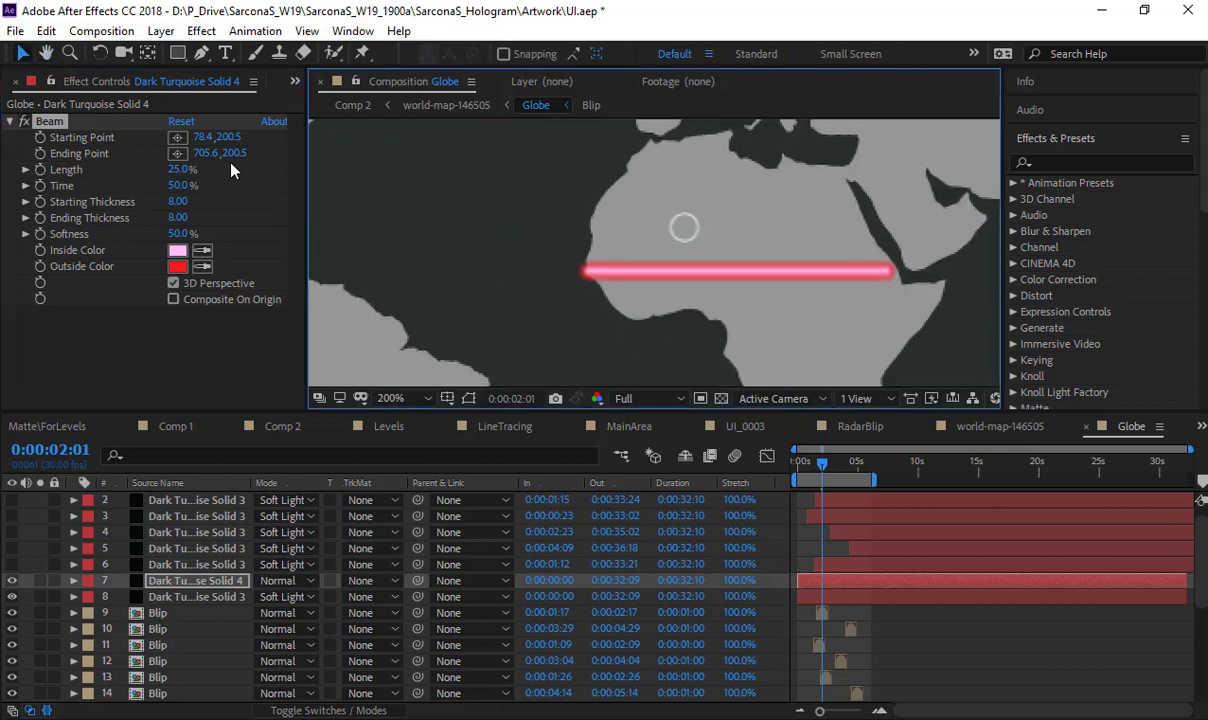
drag(180, 169, 558, 175)
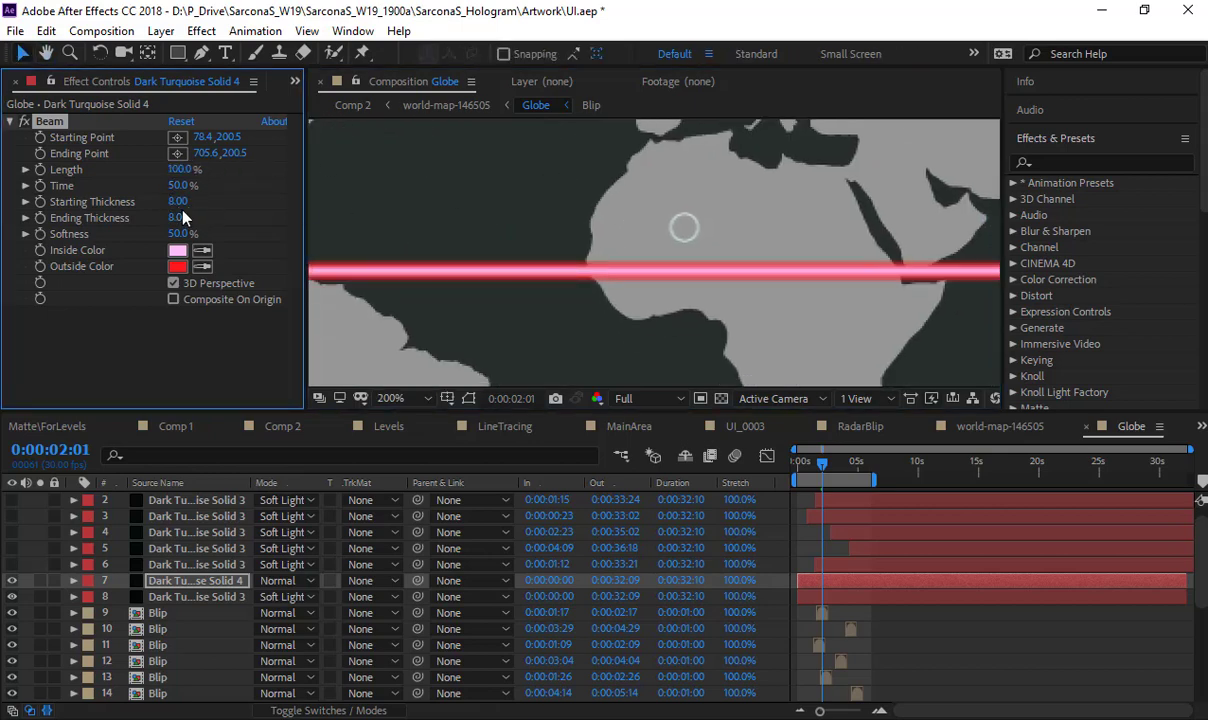
drag(177, 205, 154, 201)
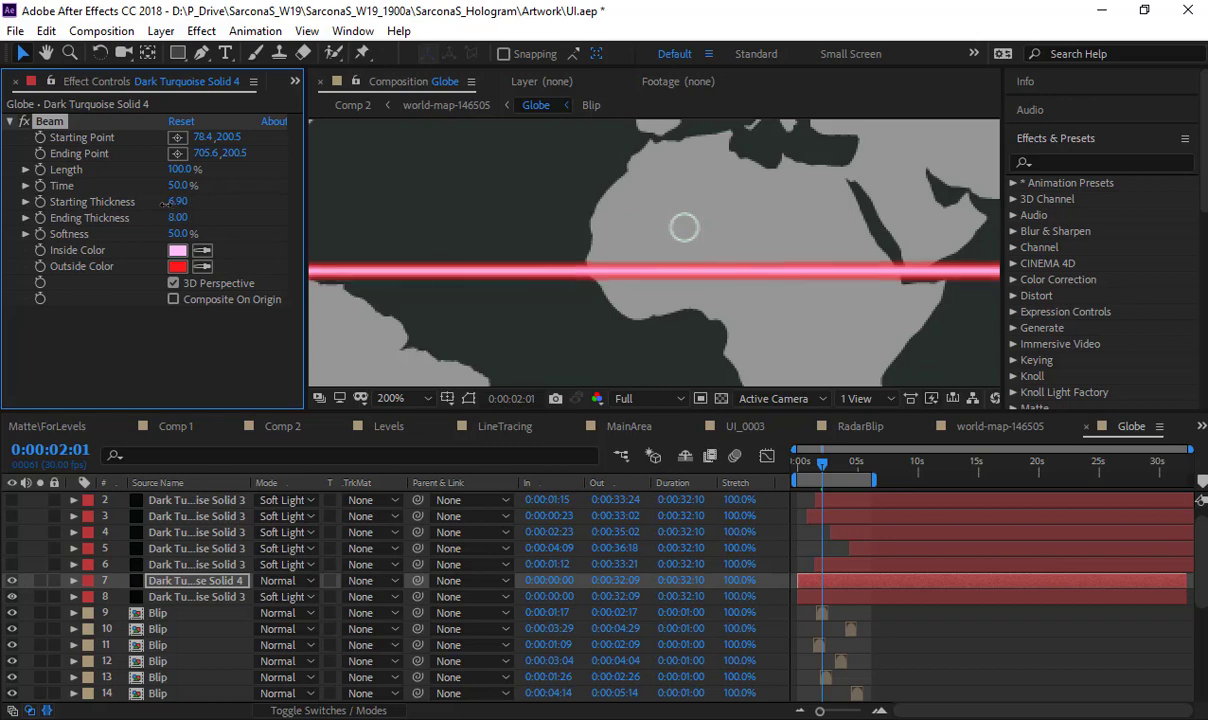
click(178, 202)
text(2)
key(Tab)
text(2)
key(Tab)
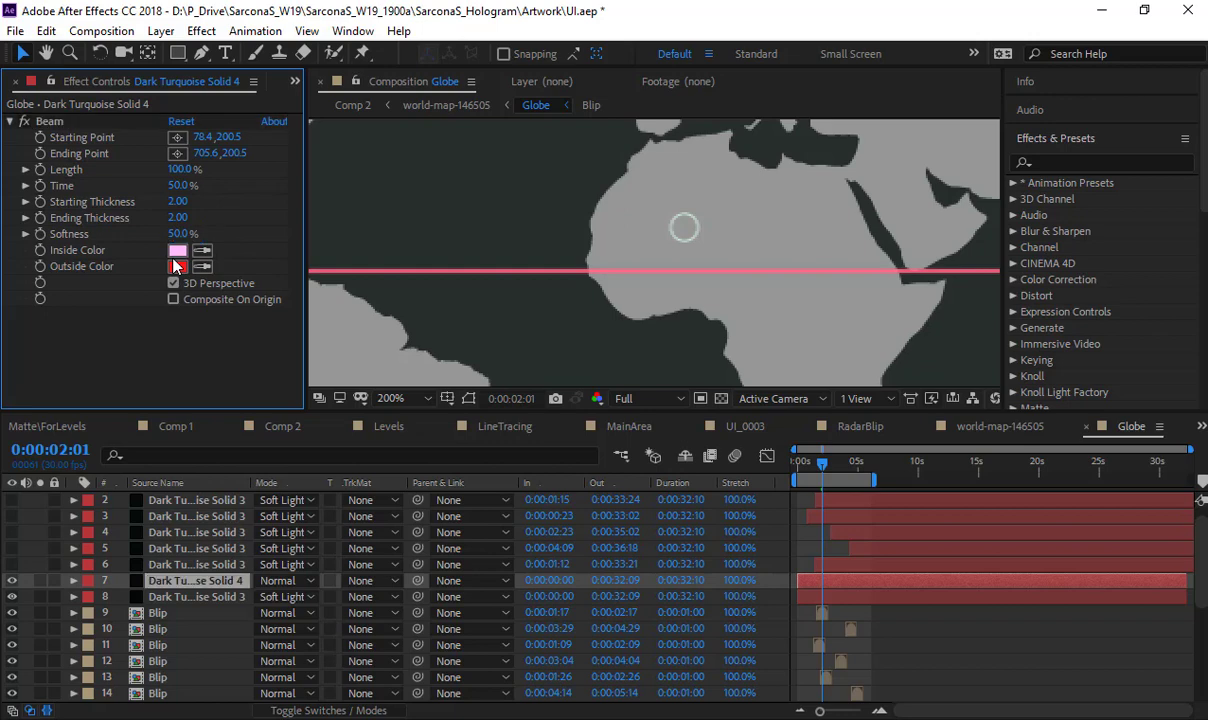
- Make the beam's Inside and Outside Color white and reduce its Softness to 0%
click(177, 250)
drag(153, 194, 26, 290)
drag(282, 37, 286, 323)
click(439, 50)
click(203, 266)
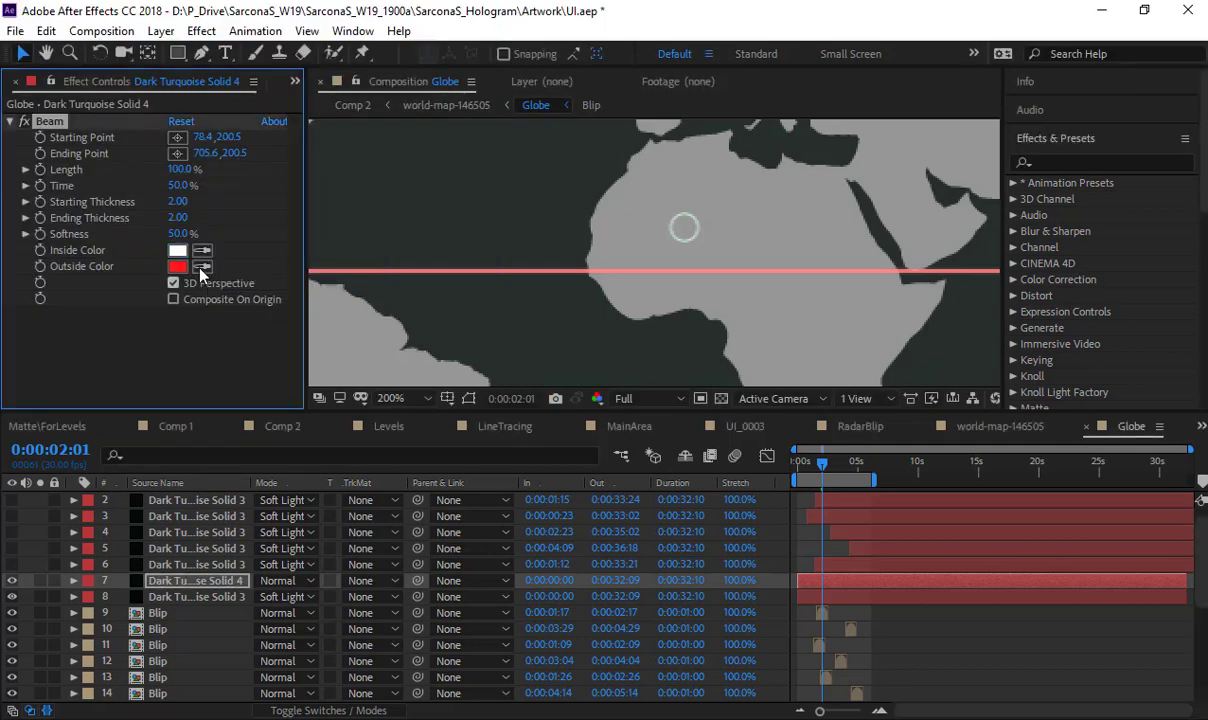
click(180, 247)
drag(181, 241, 4, 230)
key(comma)
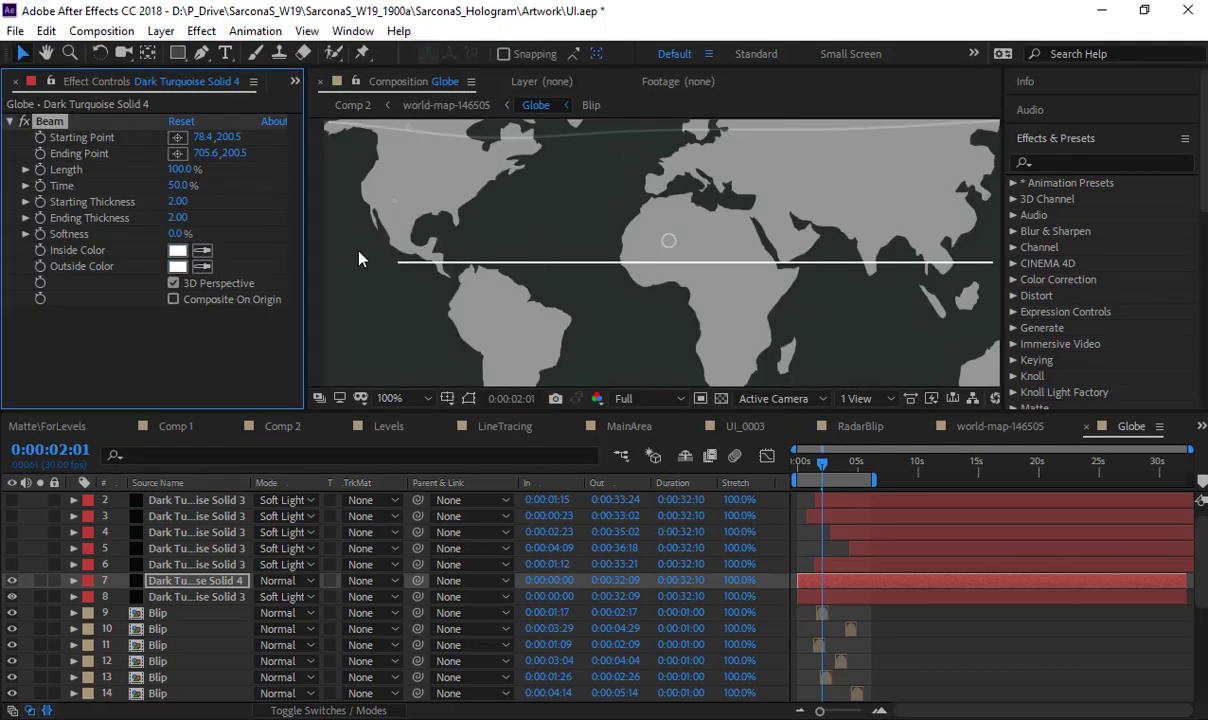
click(197, 32)
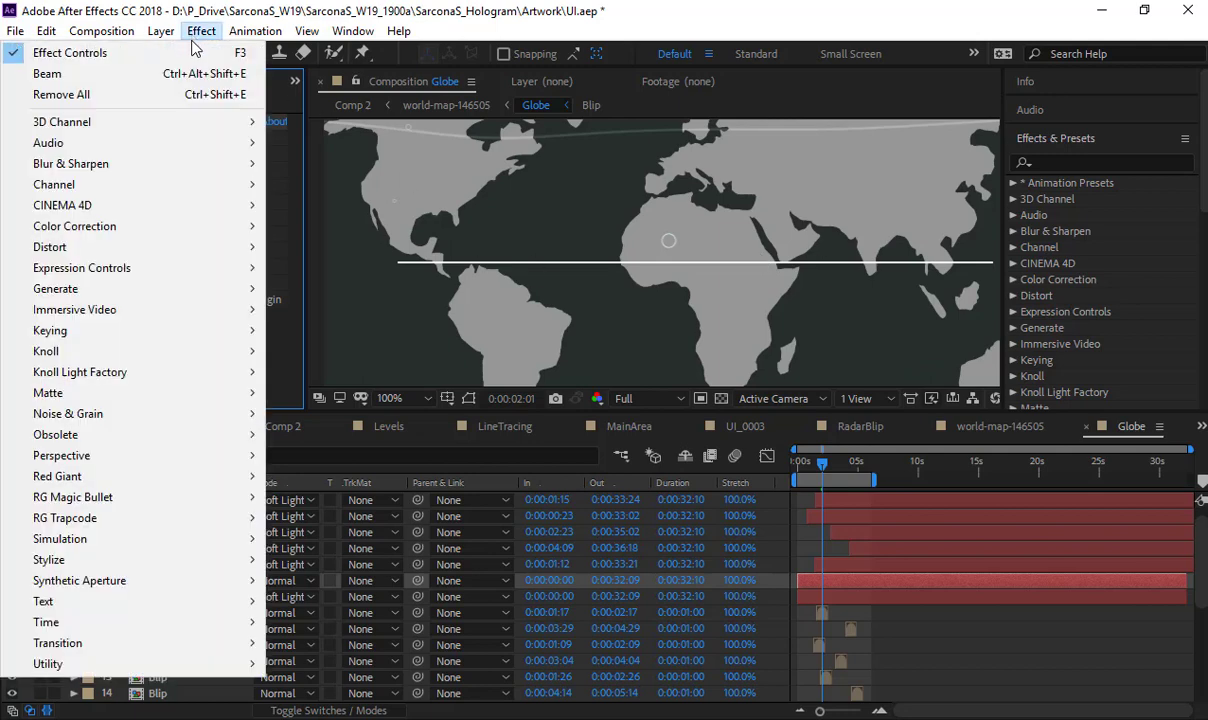
mouse_move(221, 254)
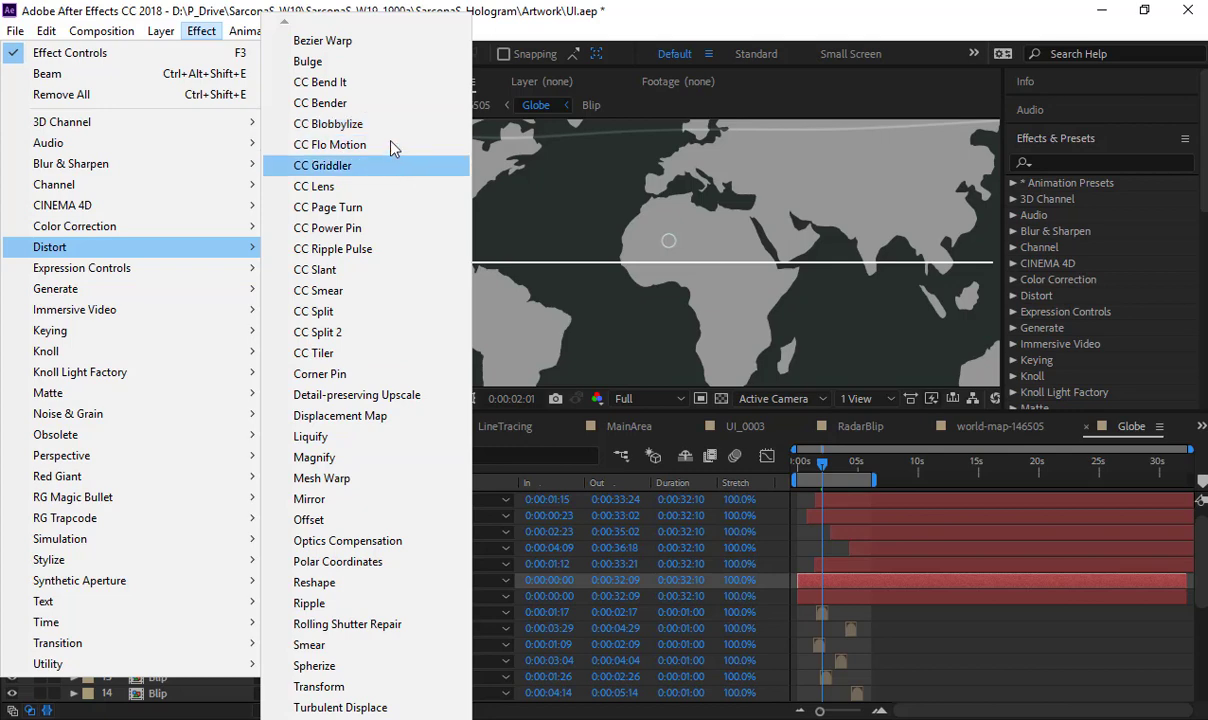
key(Escape)
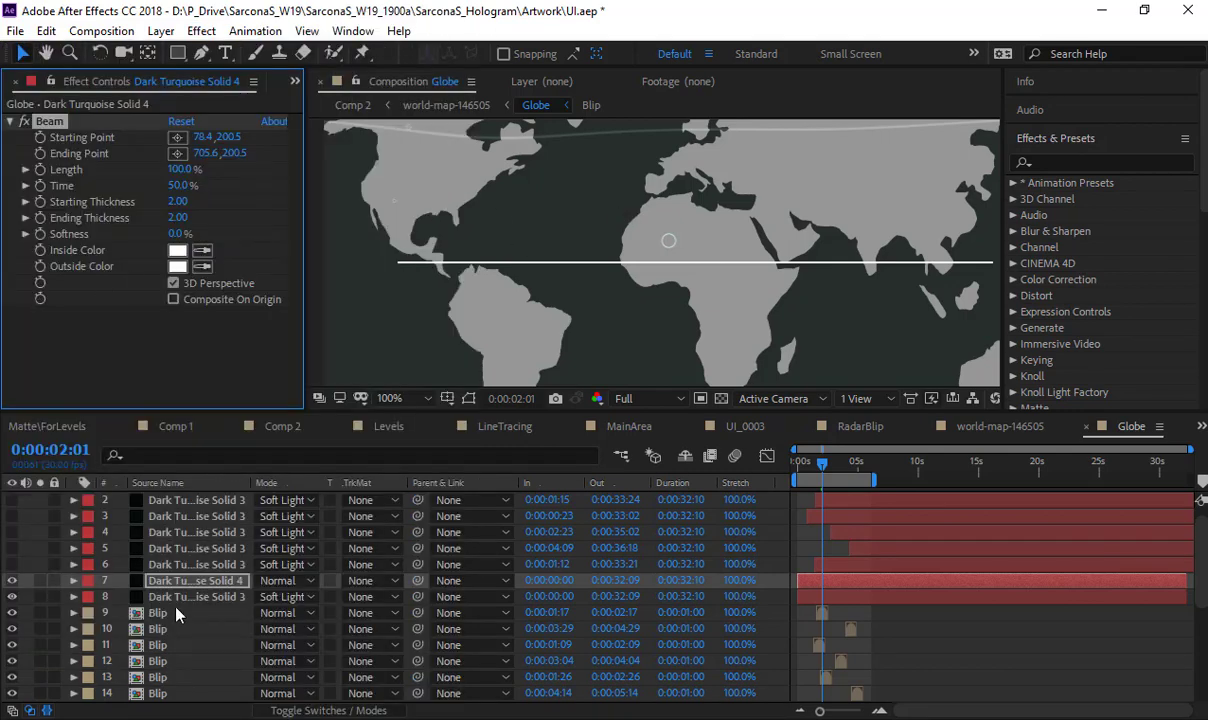
key(ctrl+z)
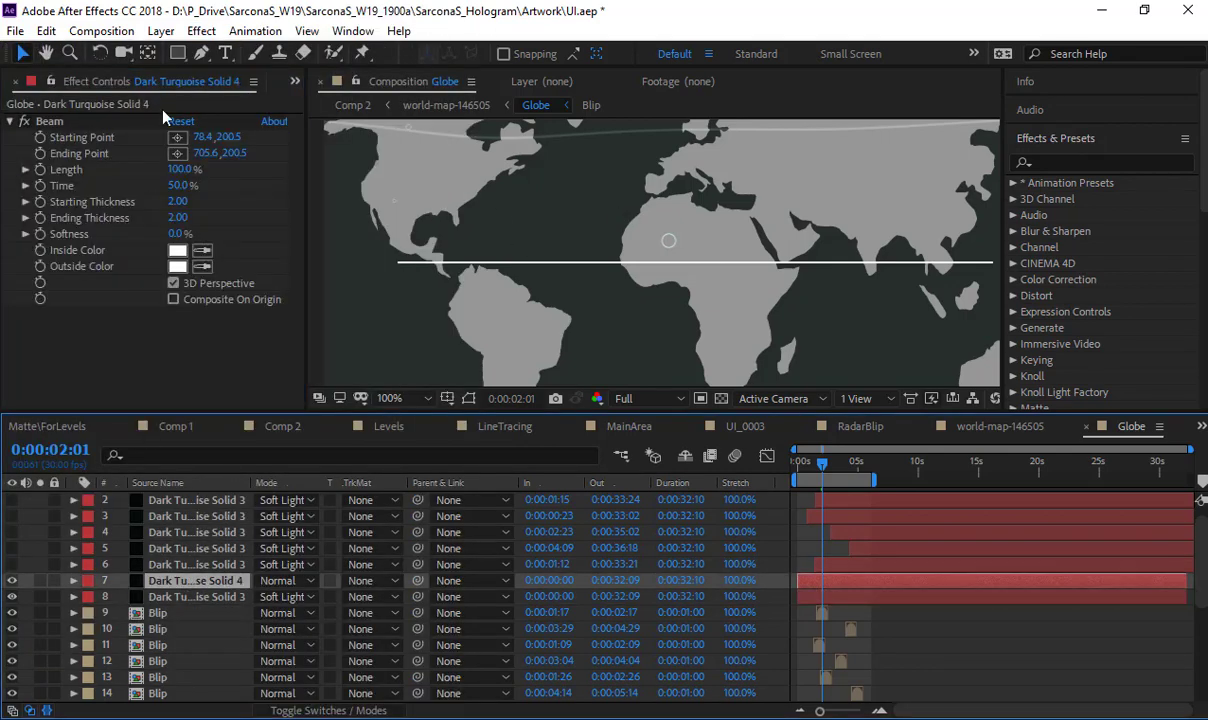
- Apply CC Flo Motion to the beam solid and place Knot 1 at 208.0, 200.3 and Knot 2 at 590.0, 248.8
click(200, 30)
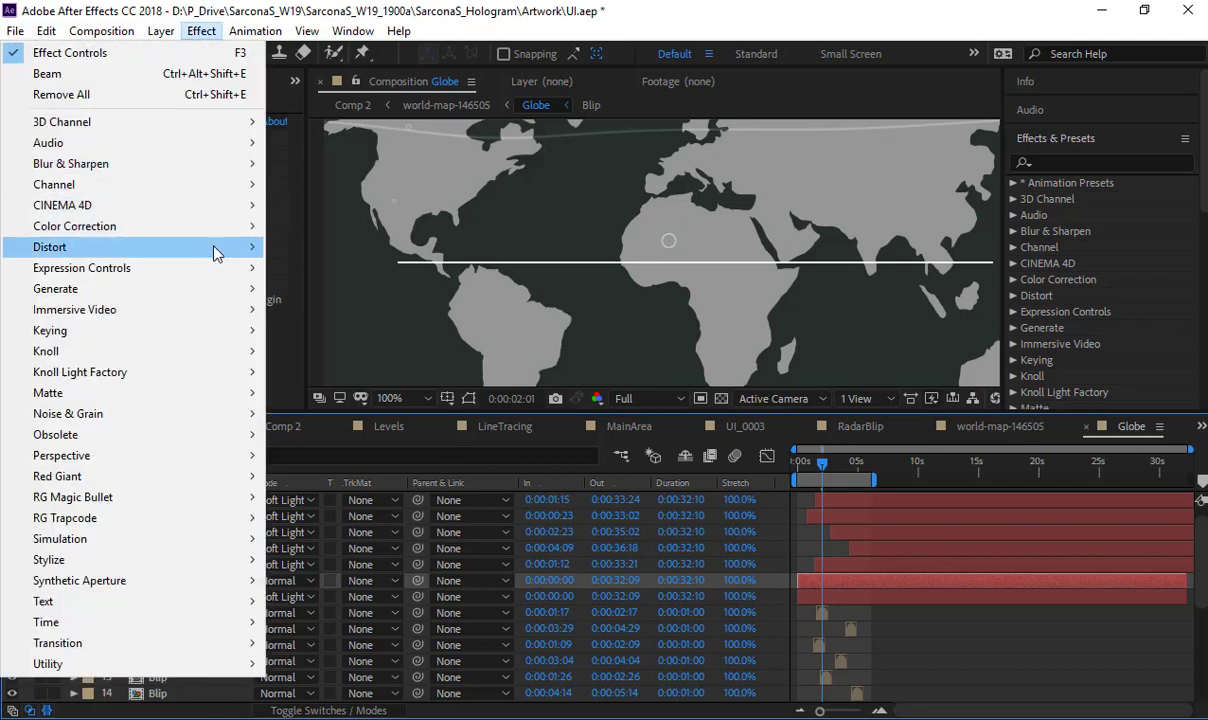
click(372, 148)
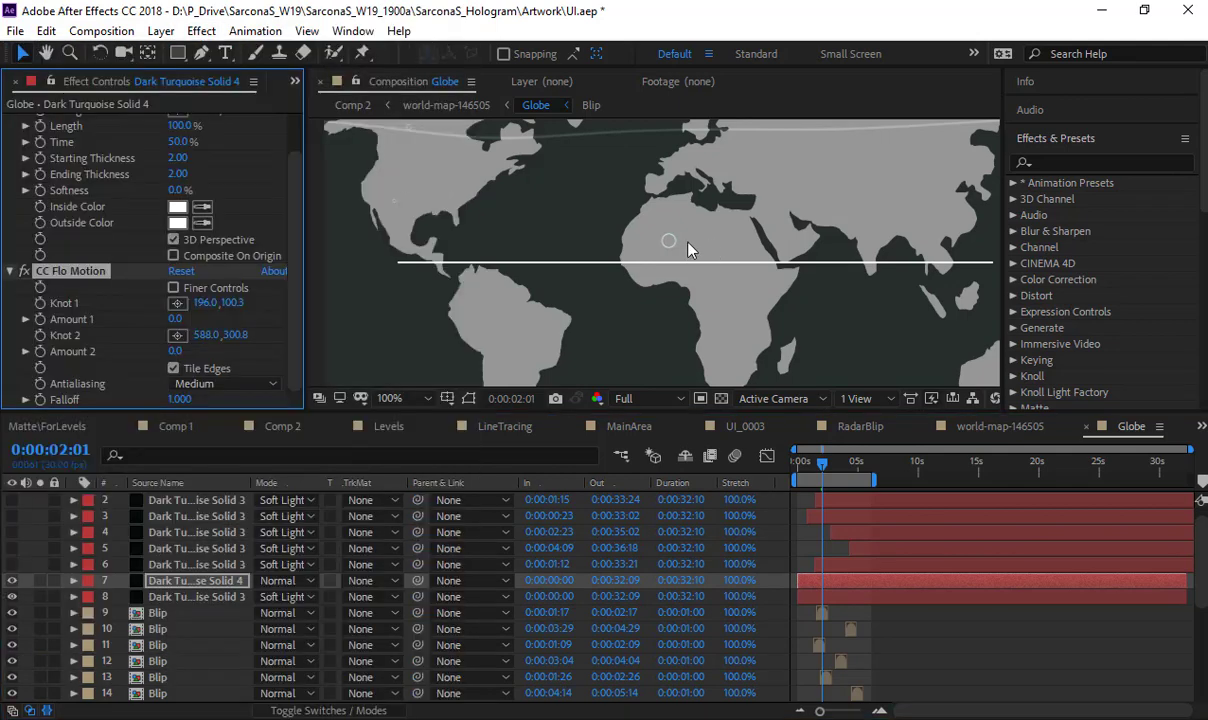
scroll(688, 249, down, 2)
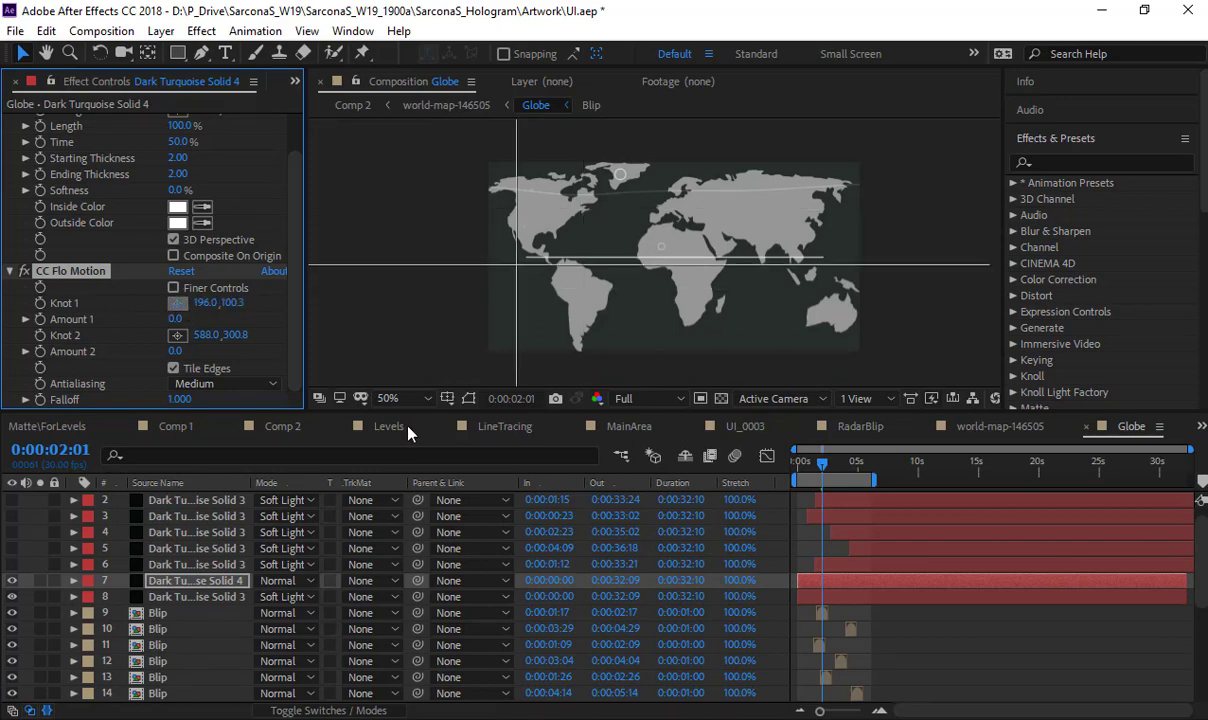
click(468, 398)
click(468, 398)
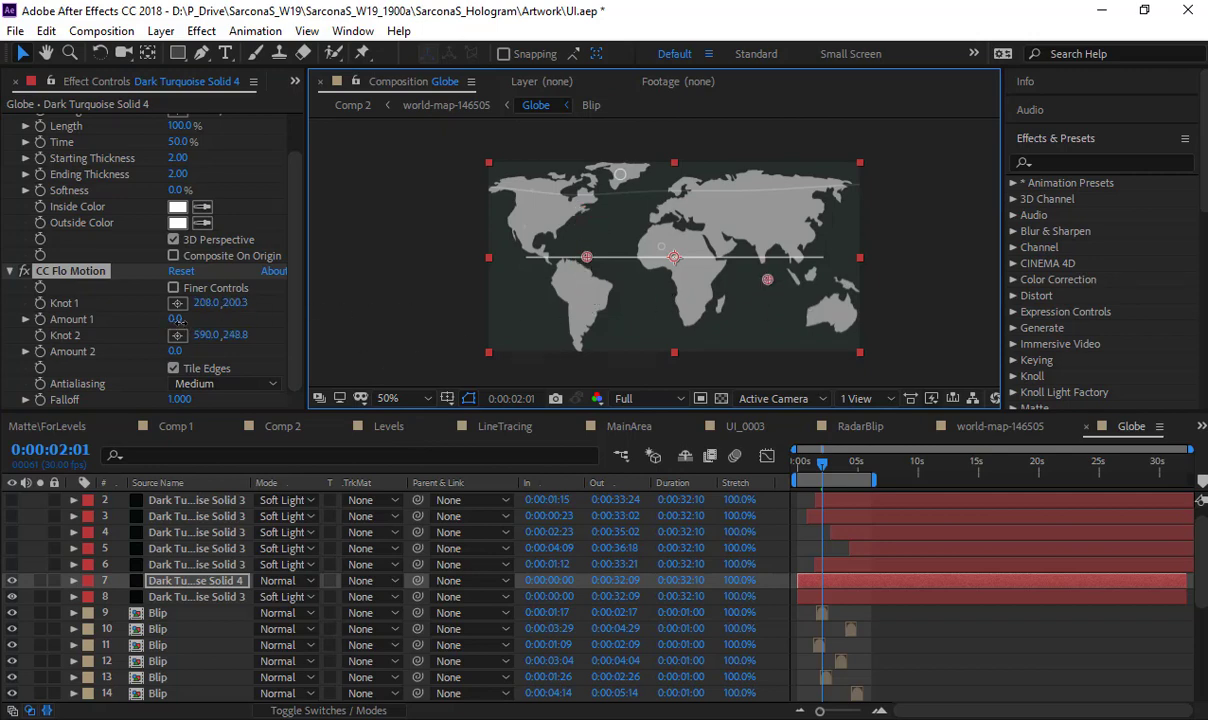
- Set CC Flo Motion's Amount 1 to 19.0 and move Knot 1 up to 194.0, 114.3 on the map
drag(173, 319, 206, 324)
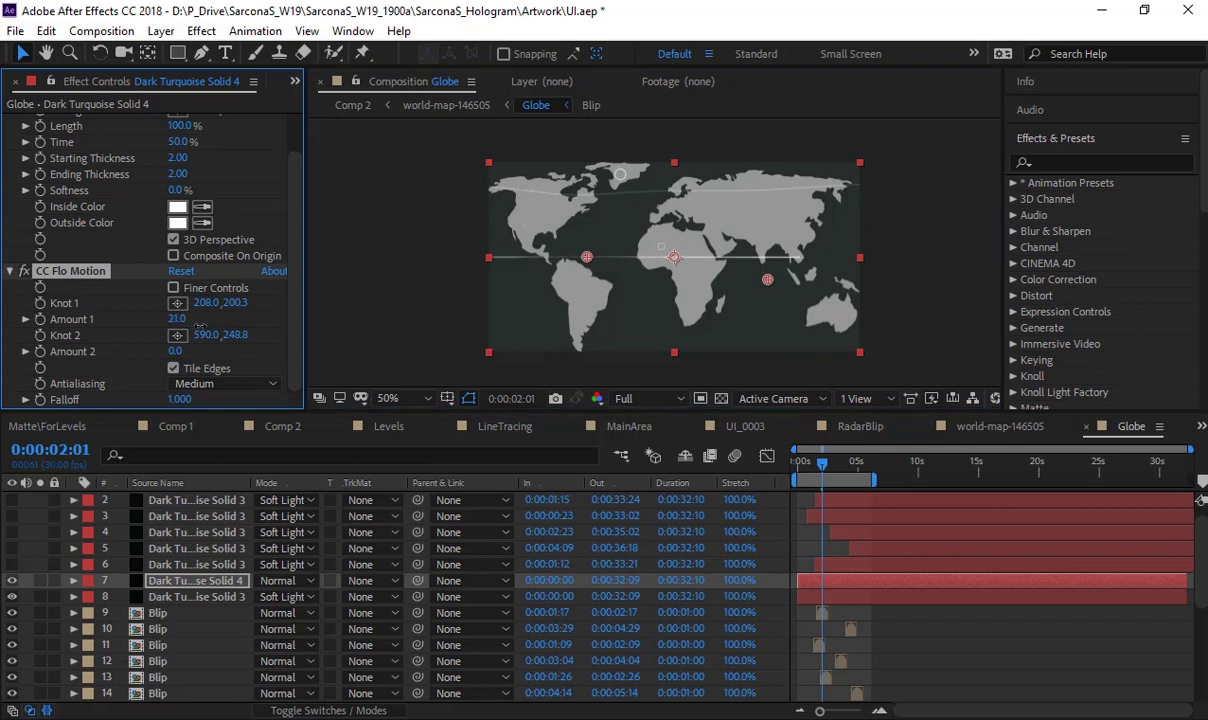
click(587, 245)
drag(587, 245, 582, 210)
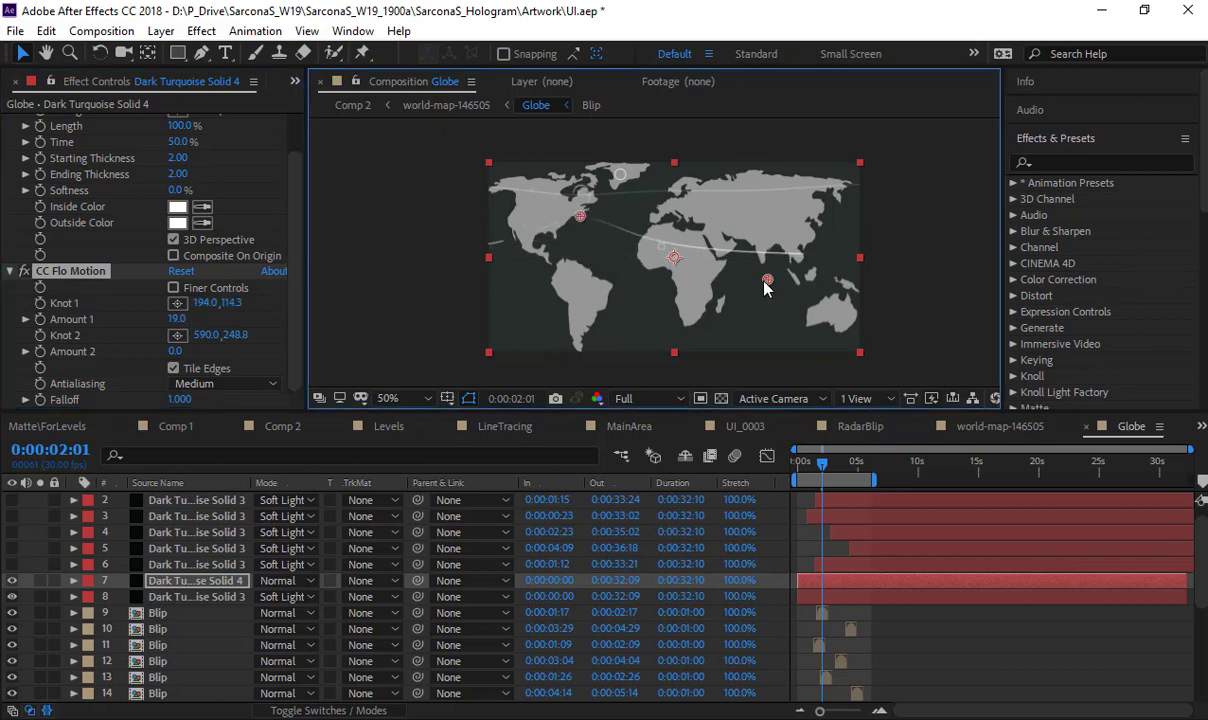
- Set CC Flo Motion's Amount 2 to 23.0 and move Knot 2 to 586.0, 206.7
drag(776, 298, 786, 309)
drag(175, 351, 198, 351)
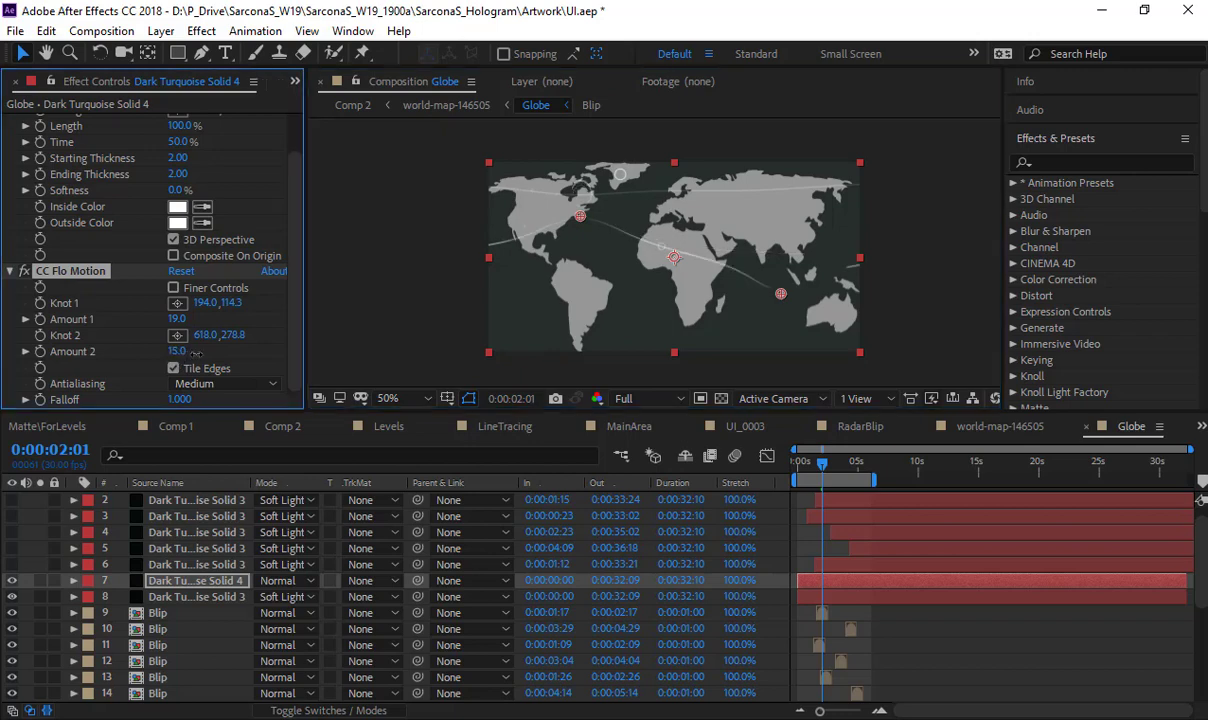
mouse_move(785, 302)
mouse_down()
mouse_move(785, 312)
mouse_move(767, 268)
mouse_up()
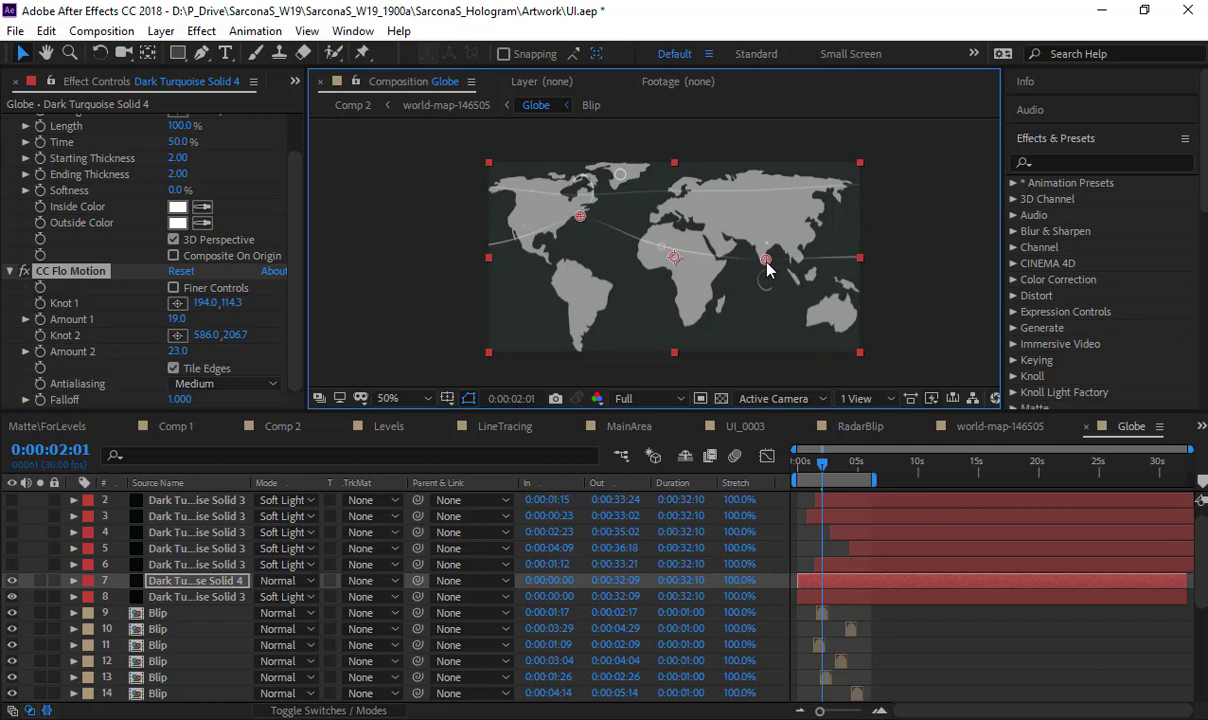
scroll(168, 210, up, 2)
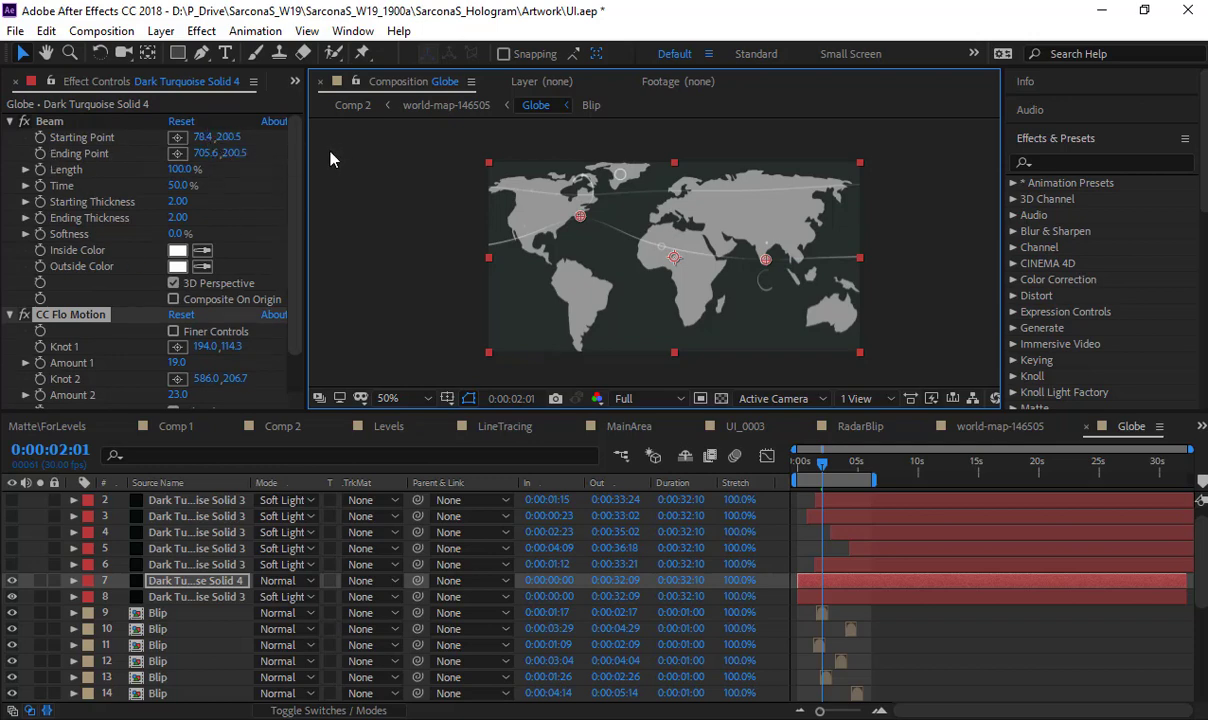
- Delete the beam solid and show all Dark Turquoise Solid 3 line layers with the top Dark Turquoise Solid 2 hidden, previewing the map
click(180, 585)
key(Delete)
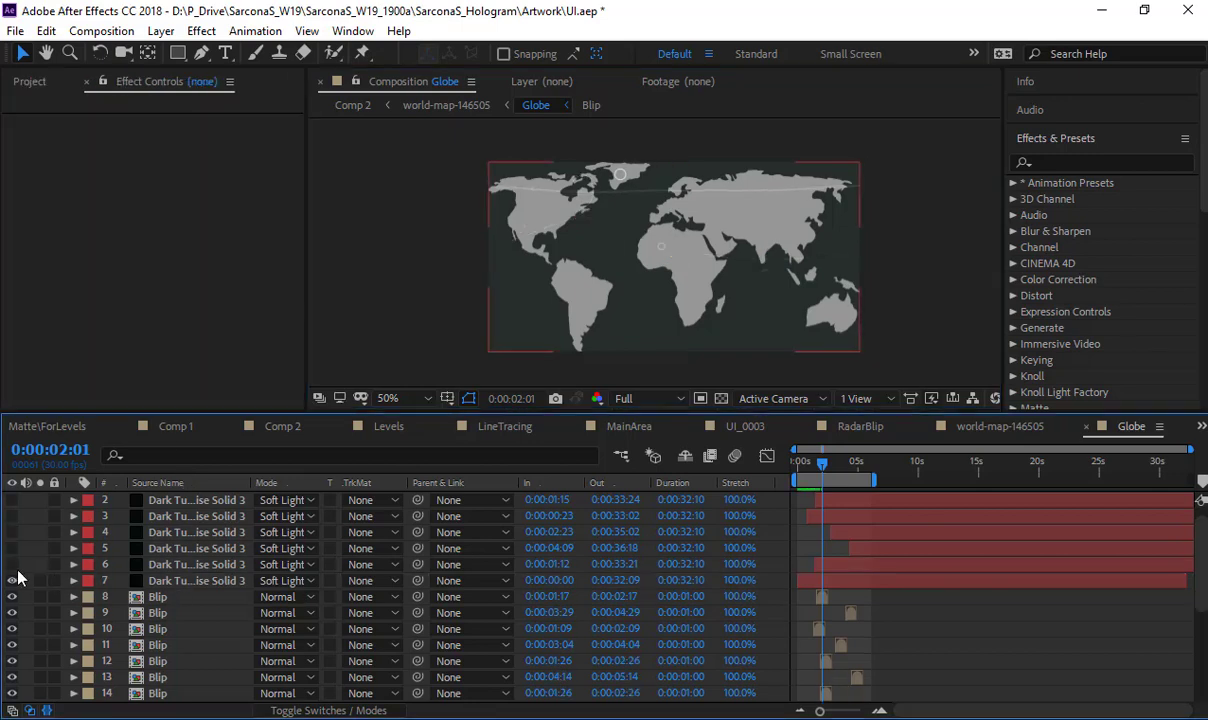
drag(5, 575, 11, 470)
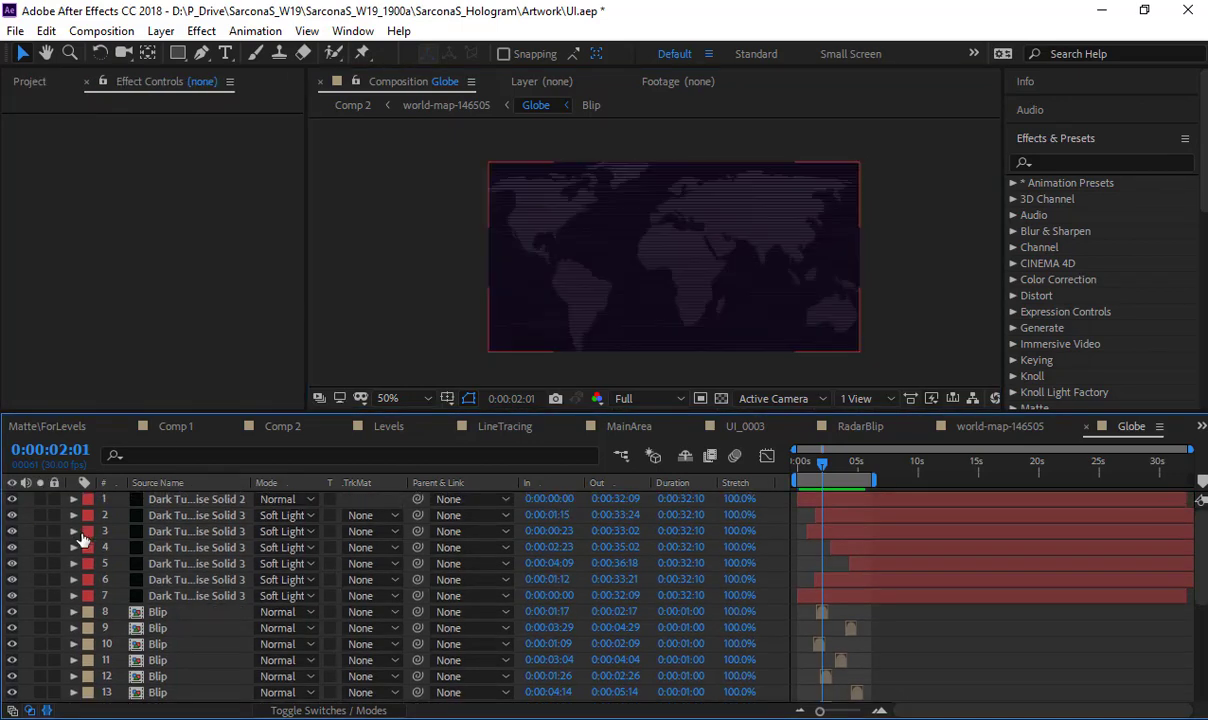
click(181, 502)
click(12, 499)
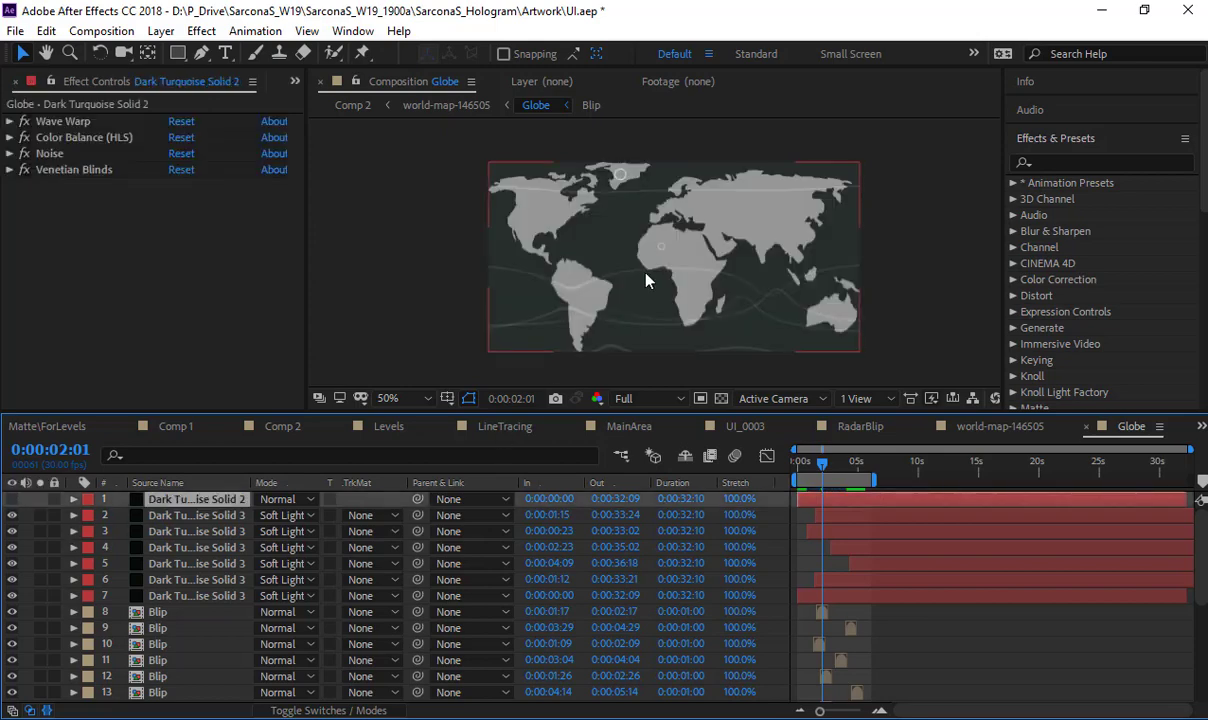
key(space)
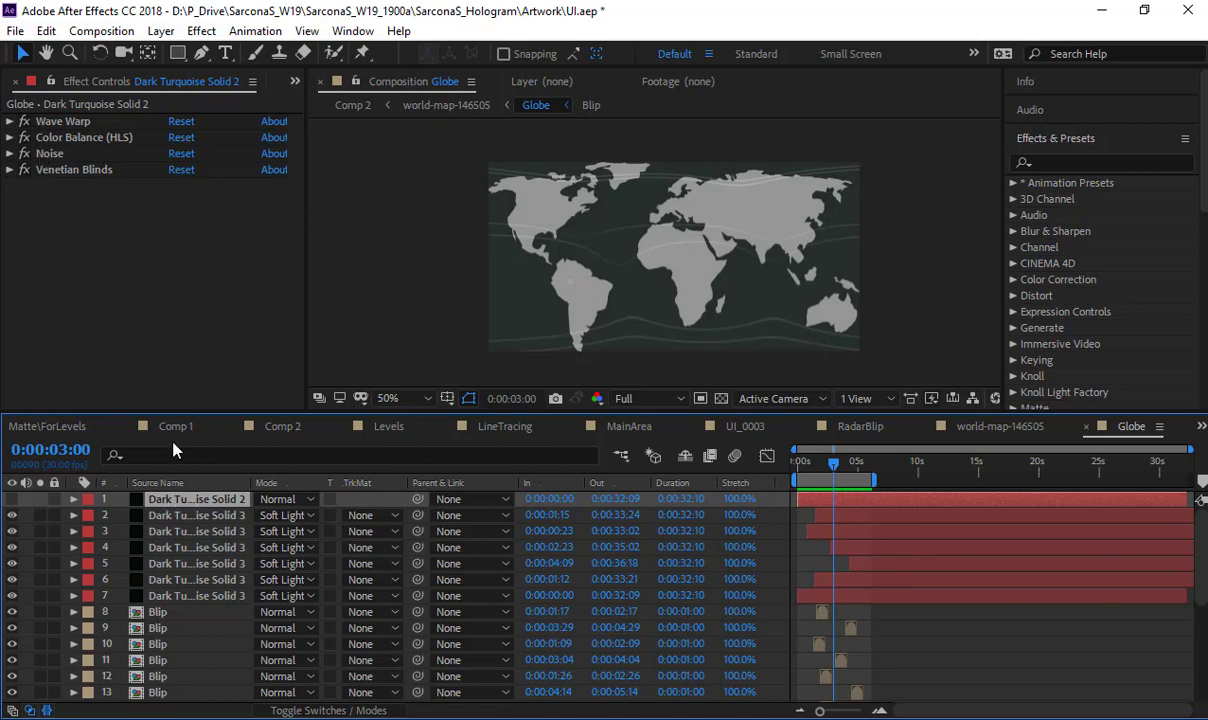
- Create a new solid with the default settings above all layers and apply the Bad TV 2 - old preset to it
key(ctrl+y)
key(Return)
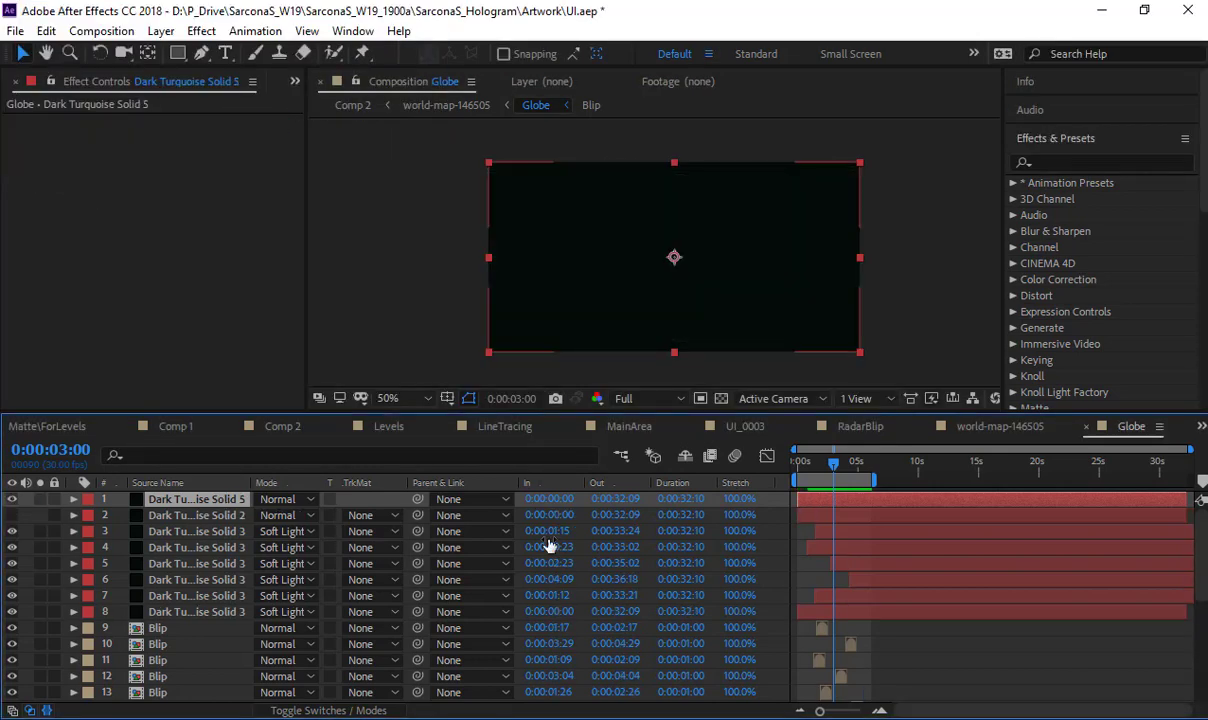
click(366, 711)
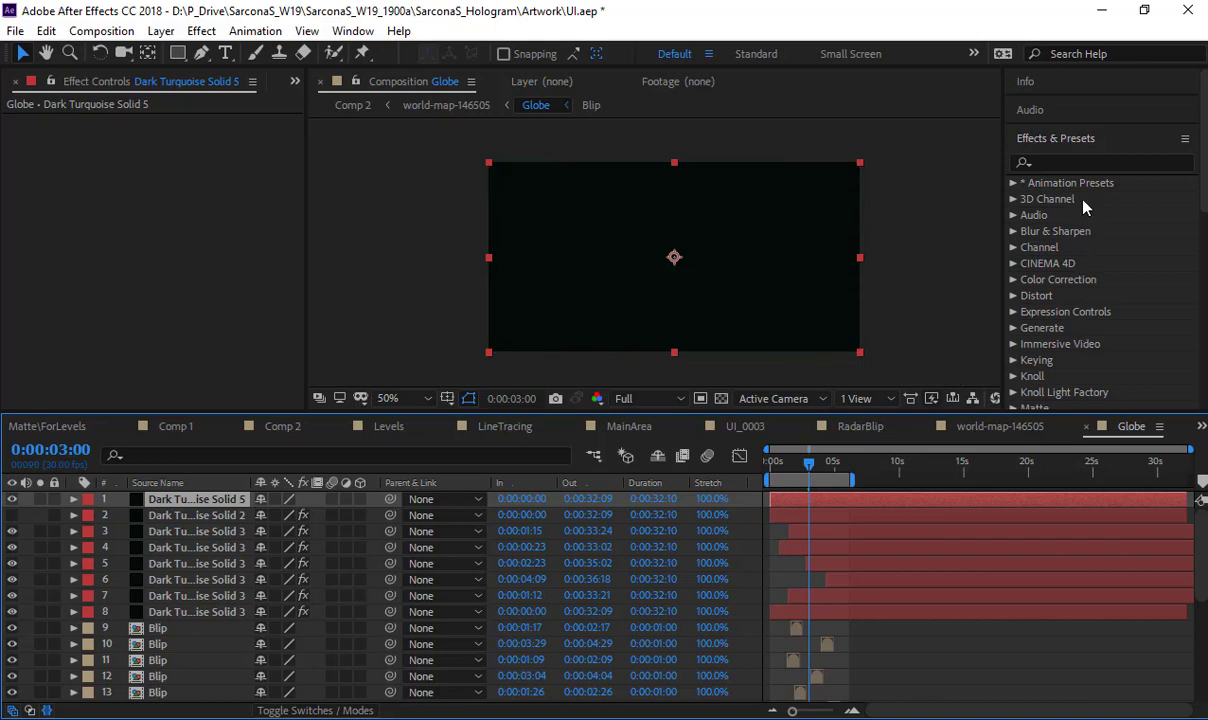
click(1069, 161)
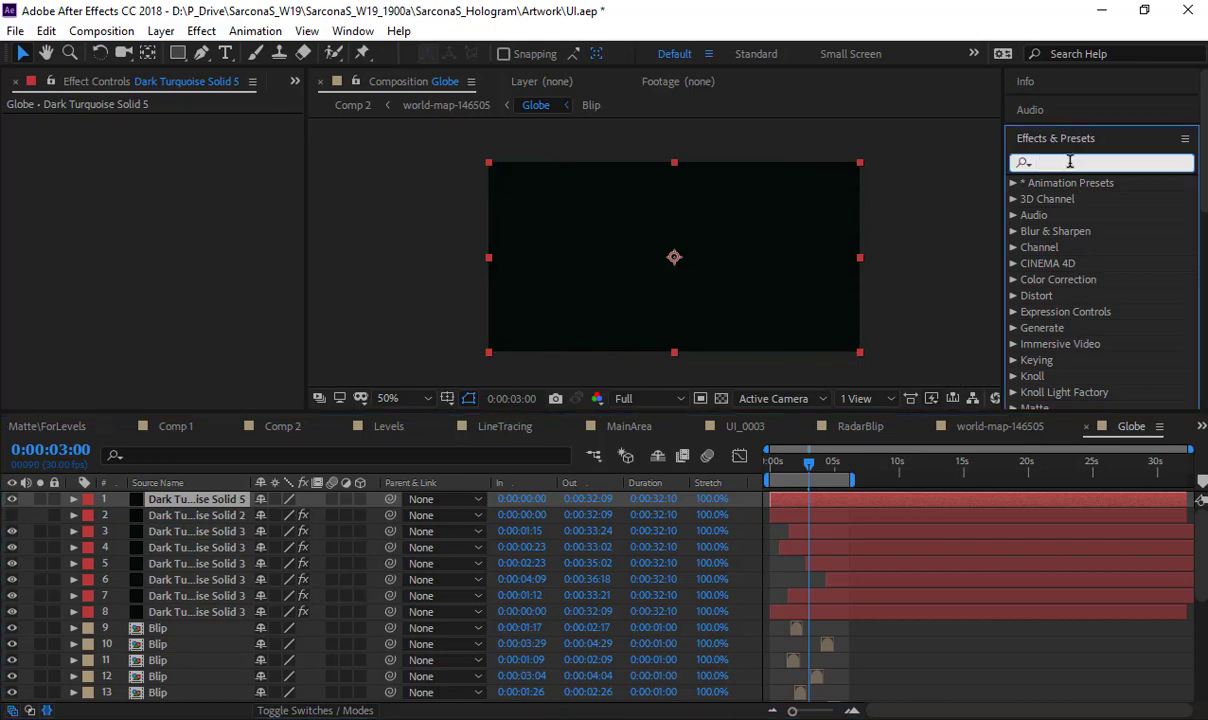
text(tv)
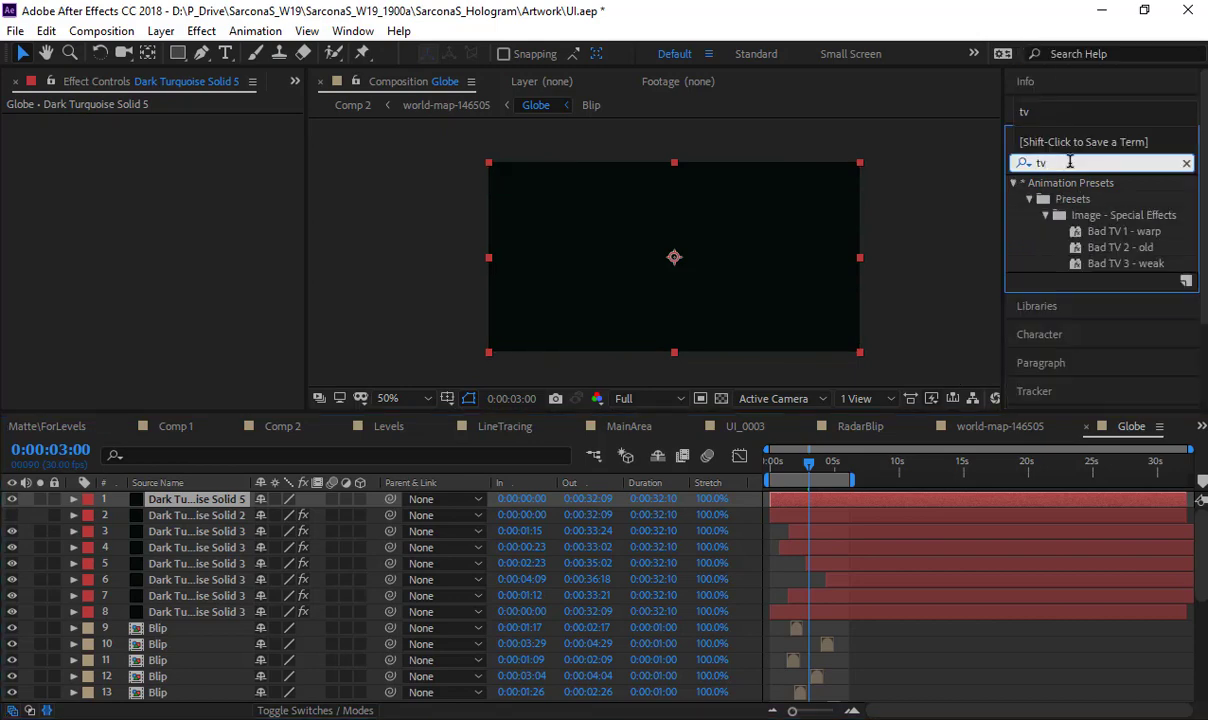
click(1130, 232)
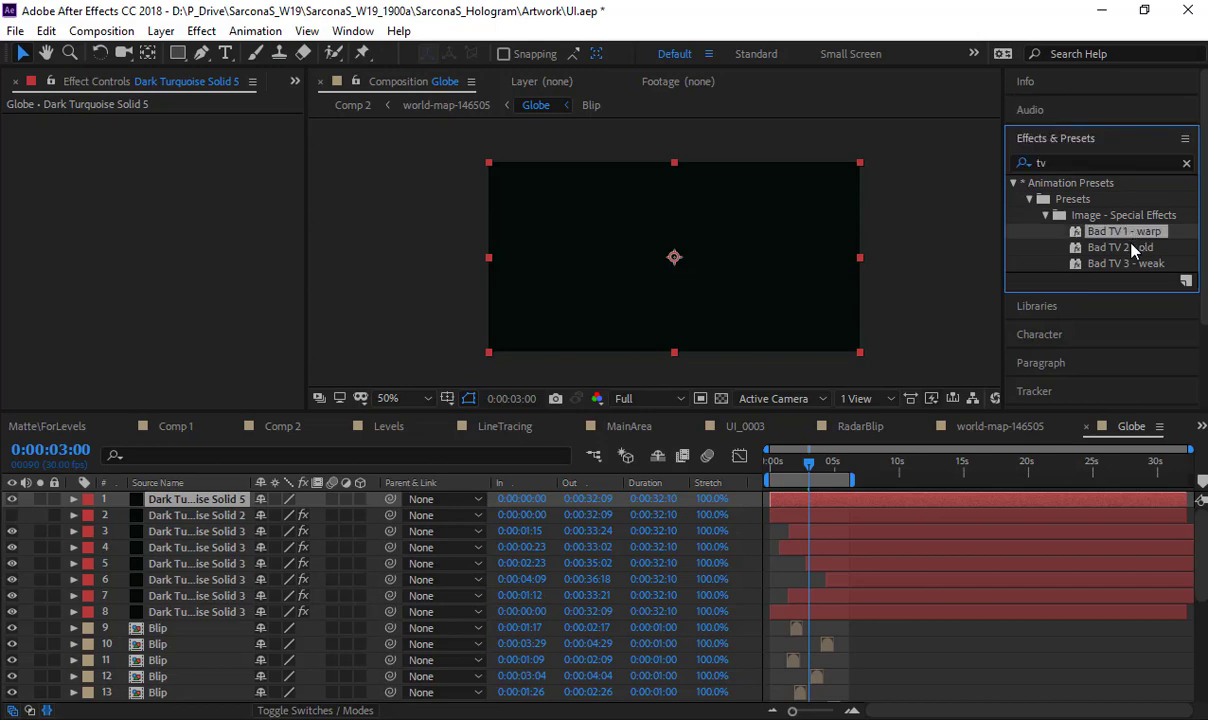
click(1128, 248)
click(1131, 264)
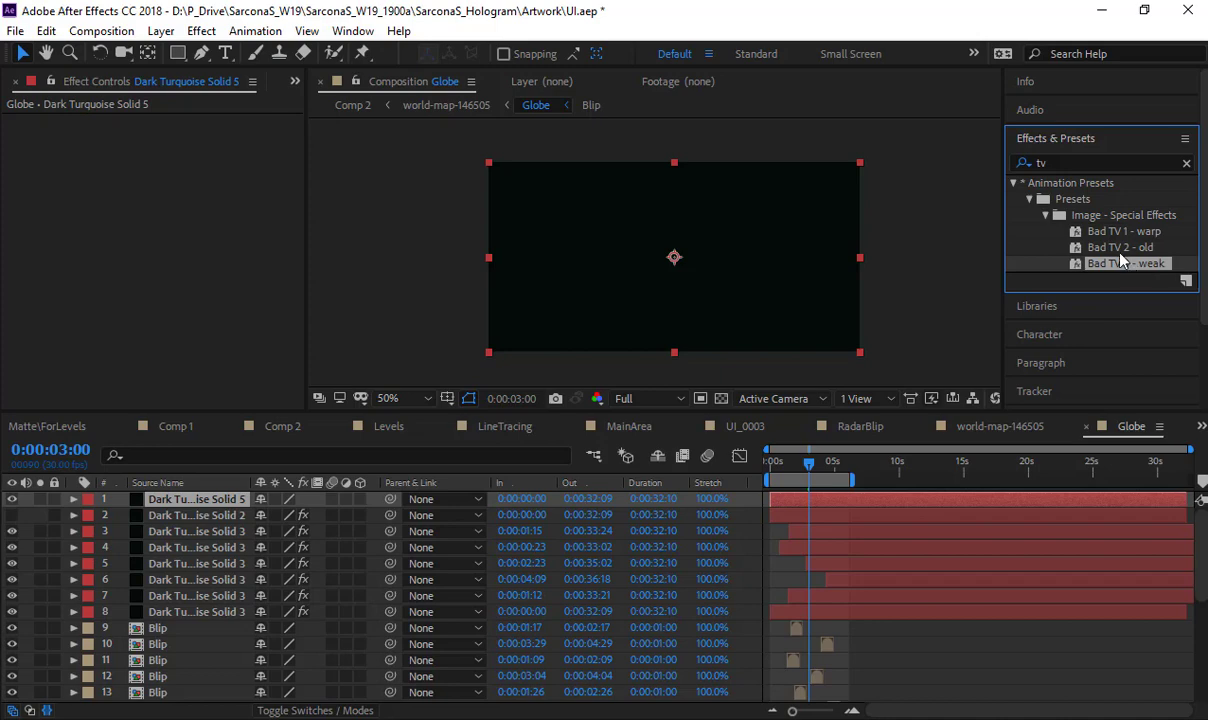
double_click(1118, 247)
- Examine the scan lines and noise over the map up close, along with the settings of the preset's effects
scroll(654, 252, up, 2)
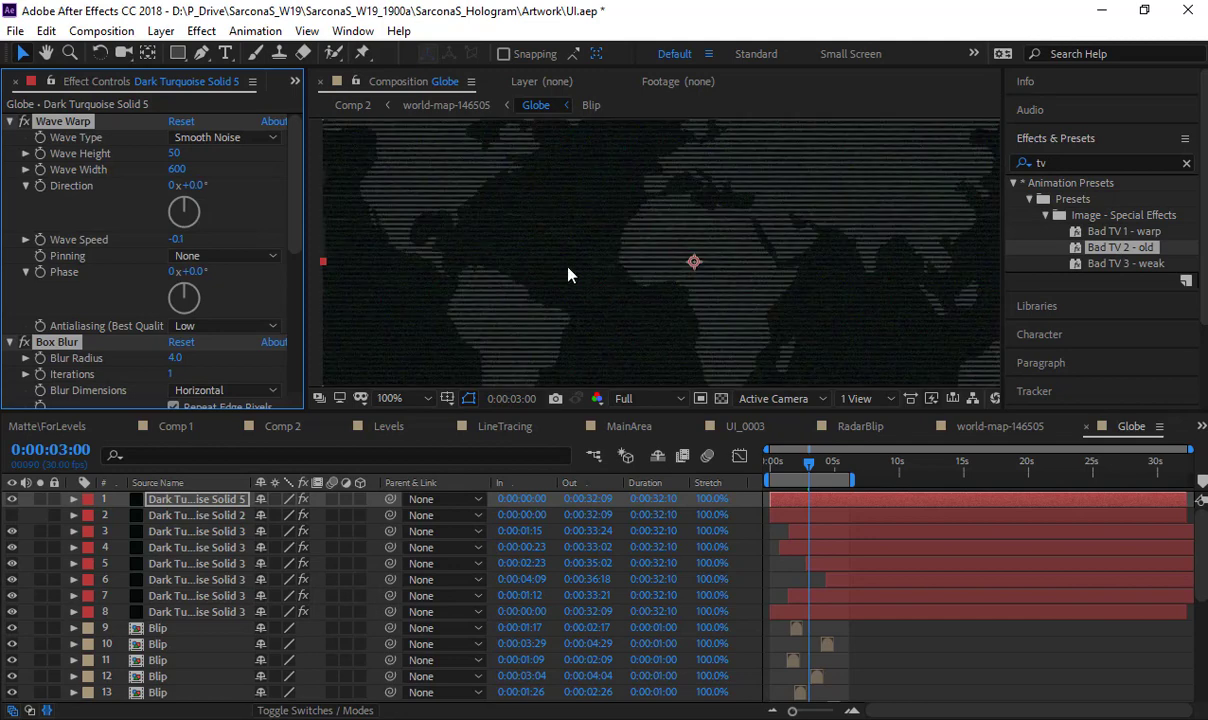
drag(568, 275, 685, 278)
key(period)
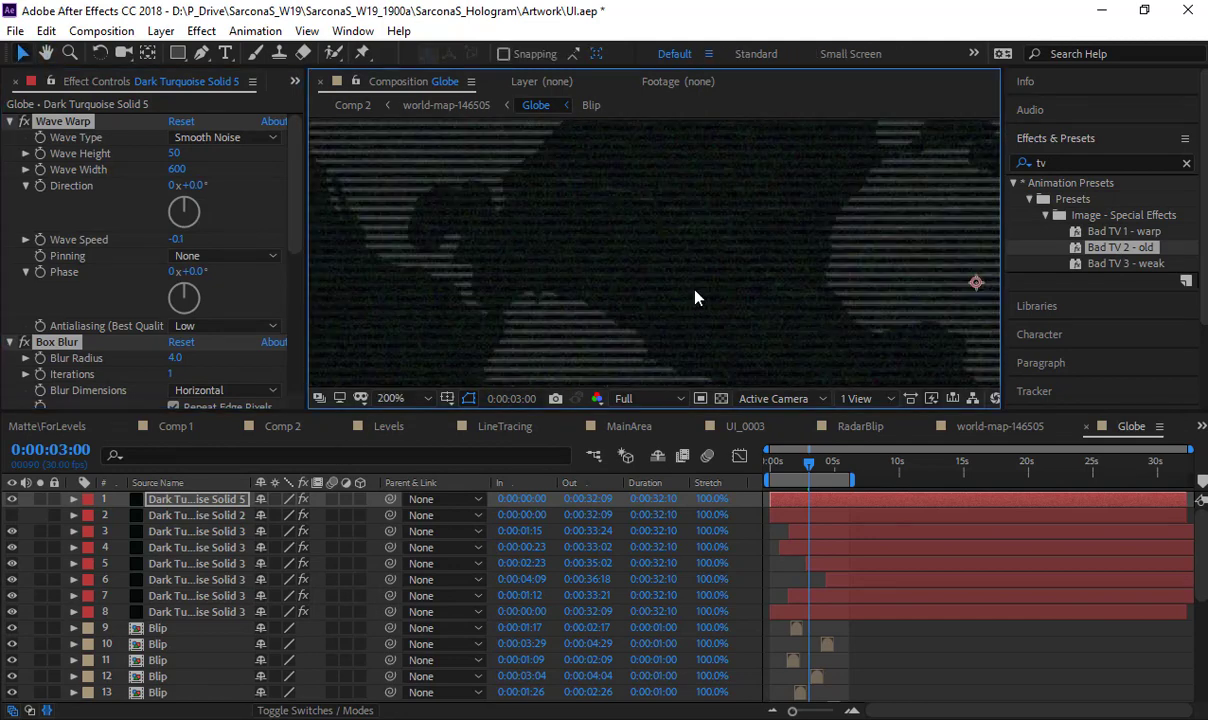
scroll(800, 265, up, 1)
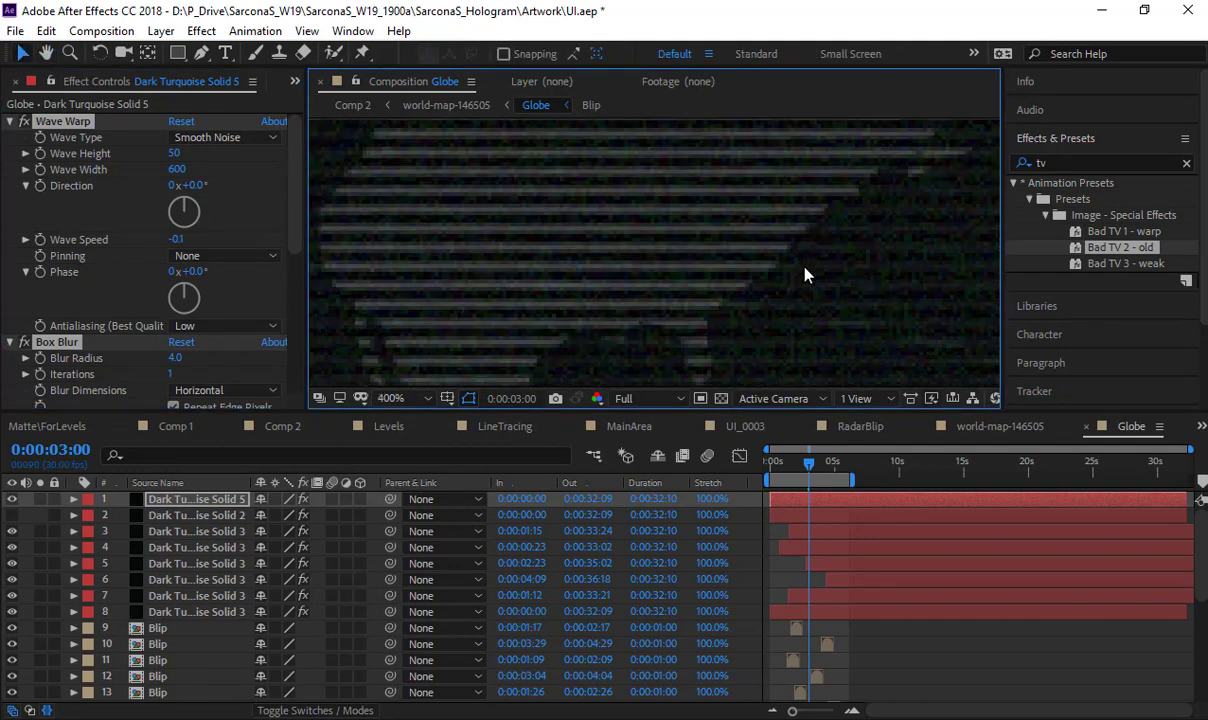
scroll(806, 275, down, 3)
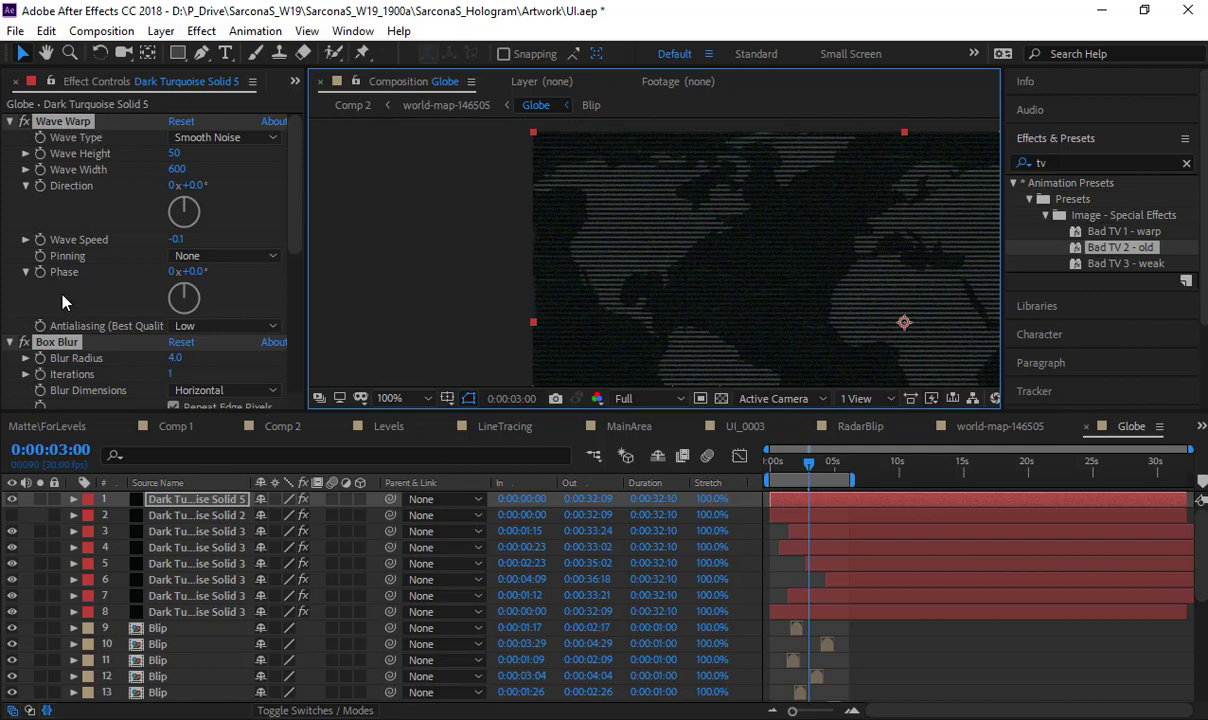
scroll(59, 277, down, 1)
scroll(70, 318, down, 5)
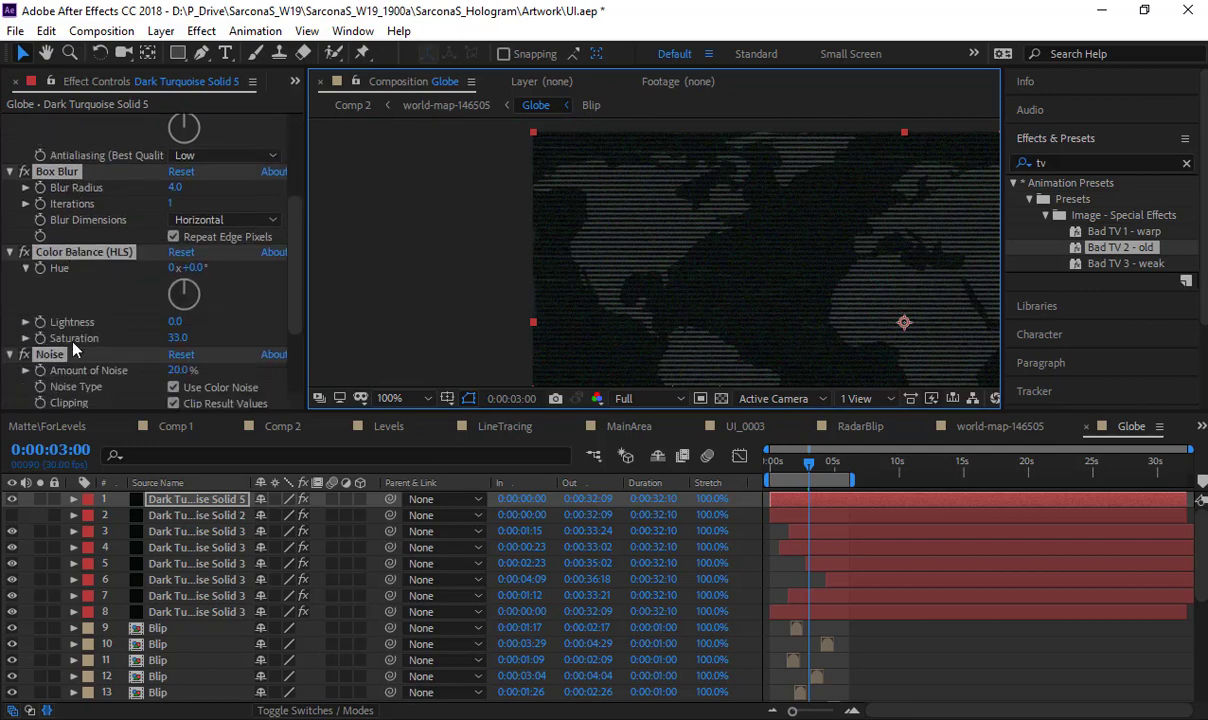
scroll(70, 330, down, 1)
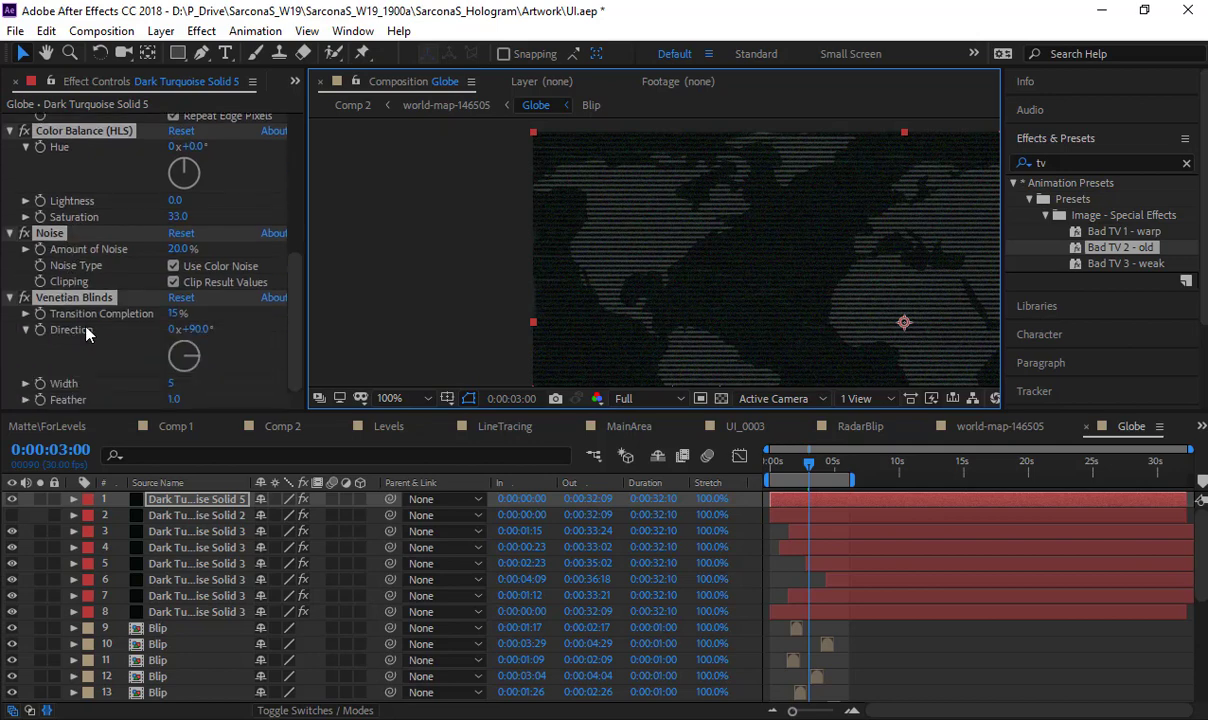
- Collapse the preset's effects, disable all except Wave Warp, and preview the warped left edge of the solid
ctrl+click(10, 130)
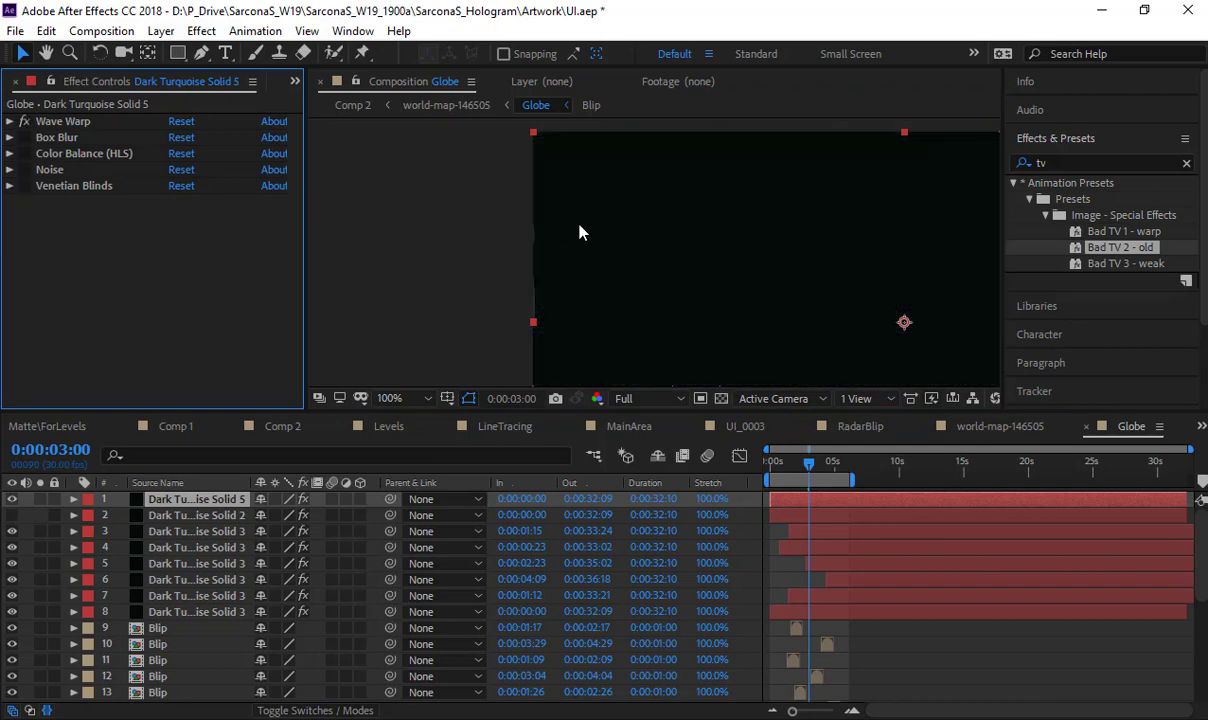
key(h)
drag(599, 229, 616, 237)
scroll(560, 286, up, 1)
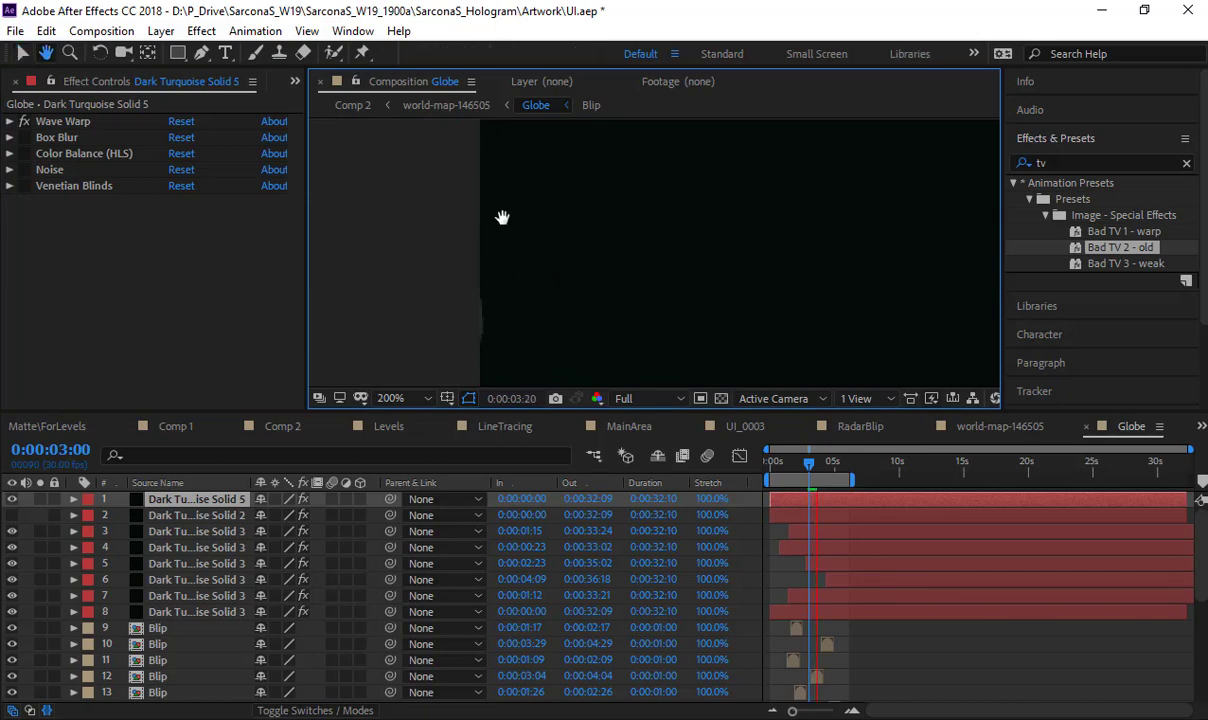
scroll(534, 270, down, 1)
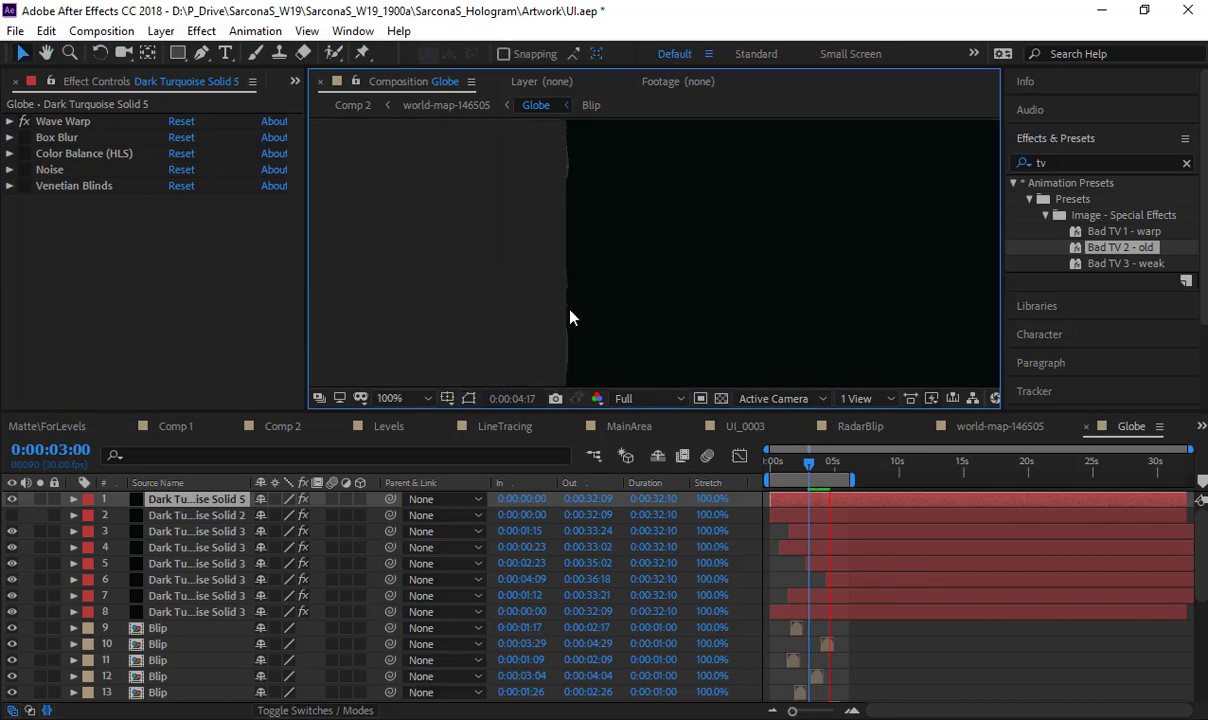
- Set Wave Warp's Wave Height to 125 and re-enable Box Blur
click(11, 121)
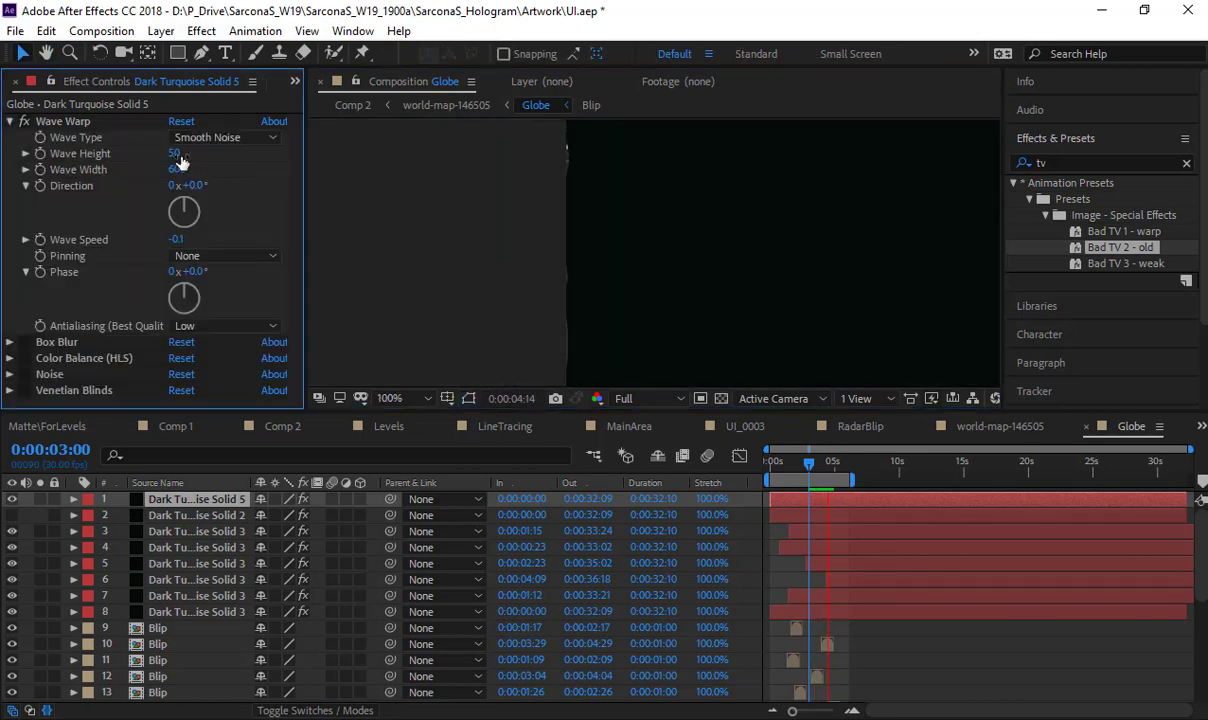
drag(176, 153, 232, 167)
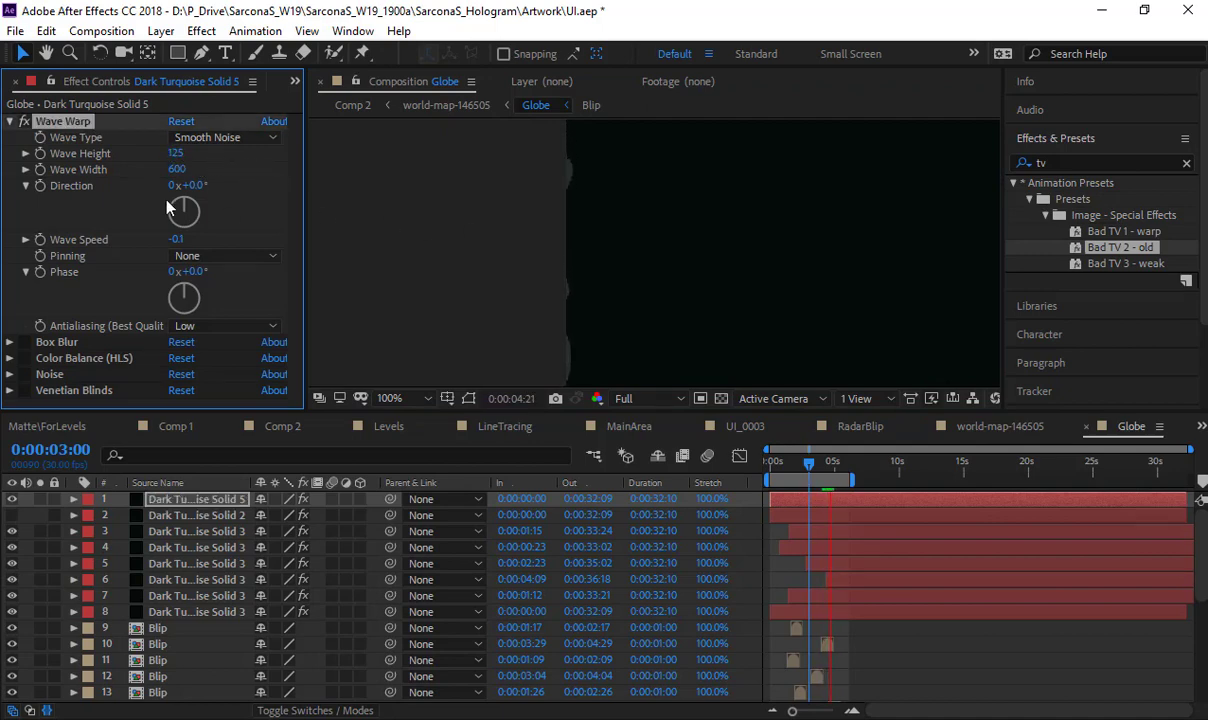
click(10, 121)
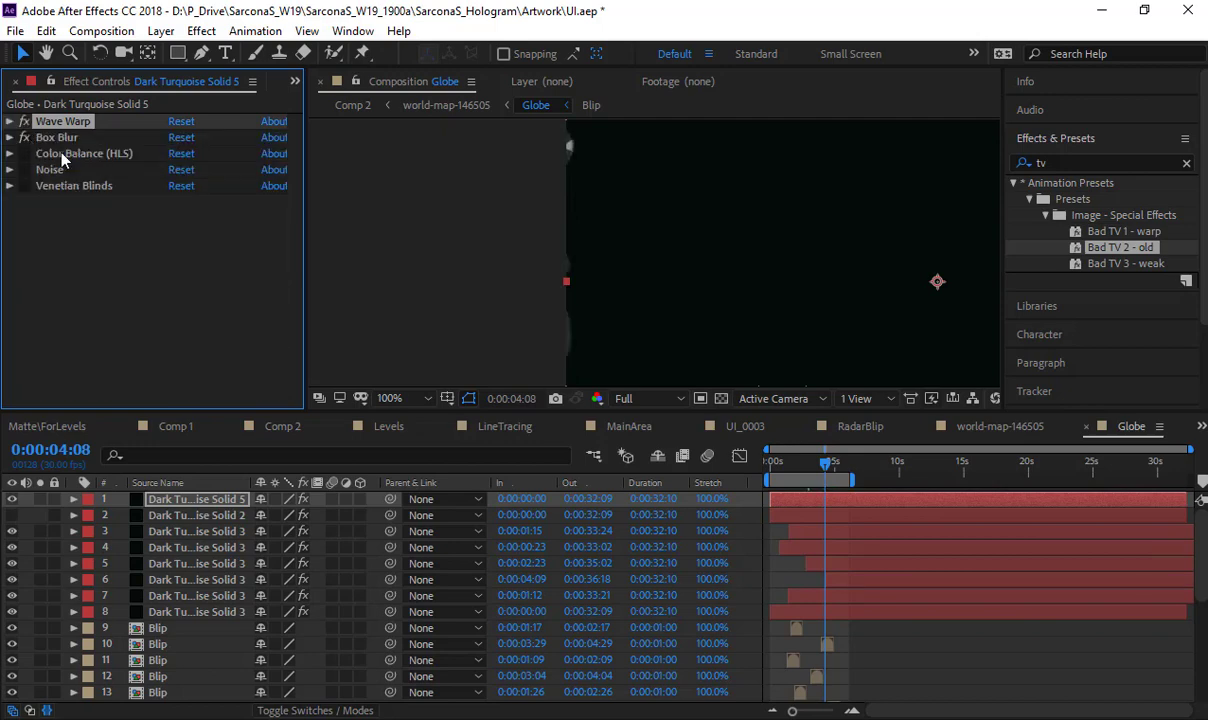
- Inspect the blur on the solid's warped edge up close and re-enable Color Balance (HLS)
scroll(496, 183, up, 1)
scroll(677, 251, left, 3)
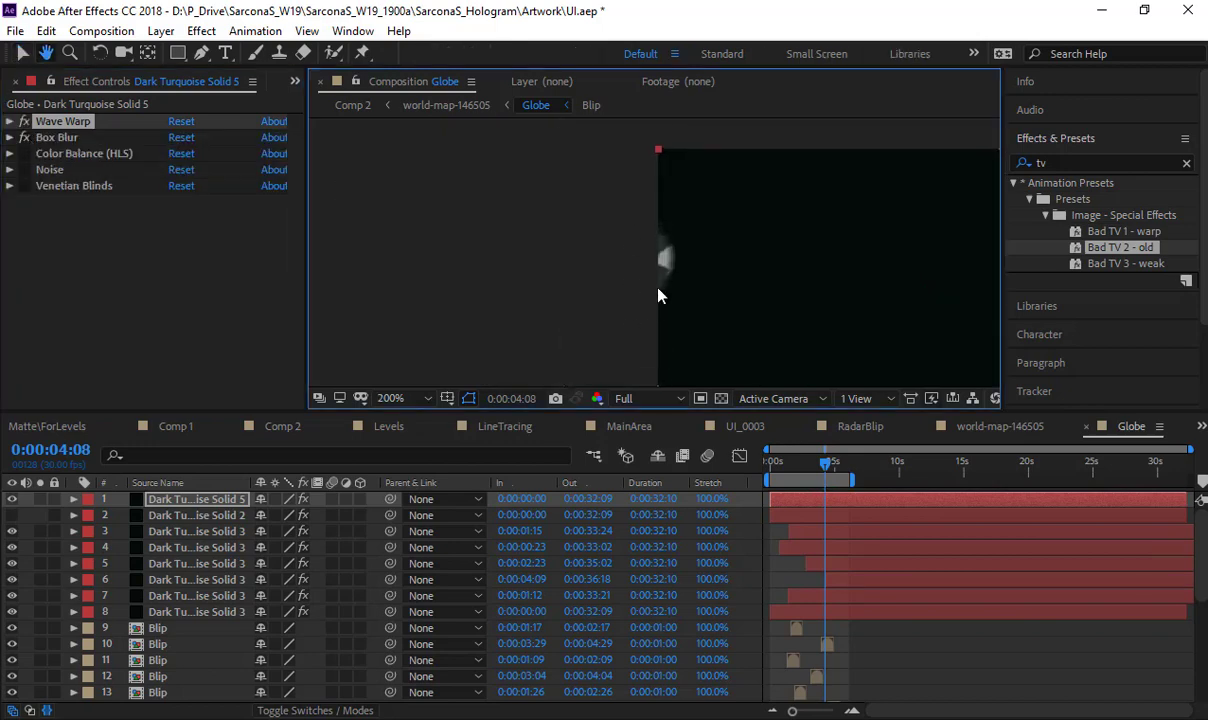
scroll(658, 296, up, 3)
click(30, 145)
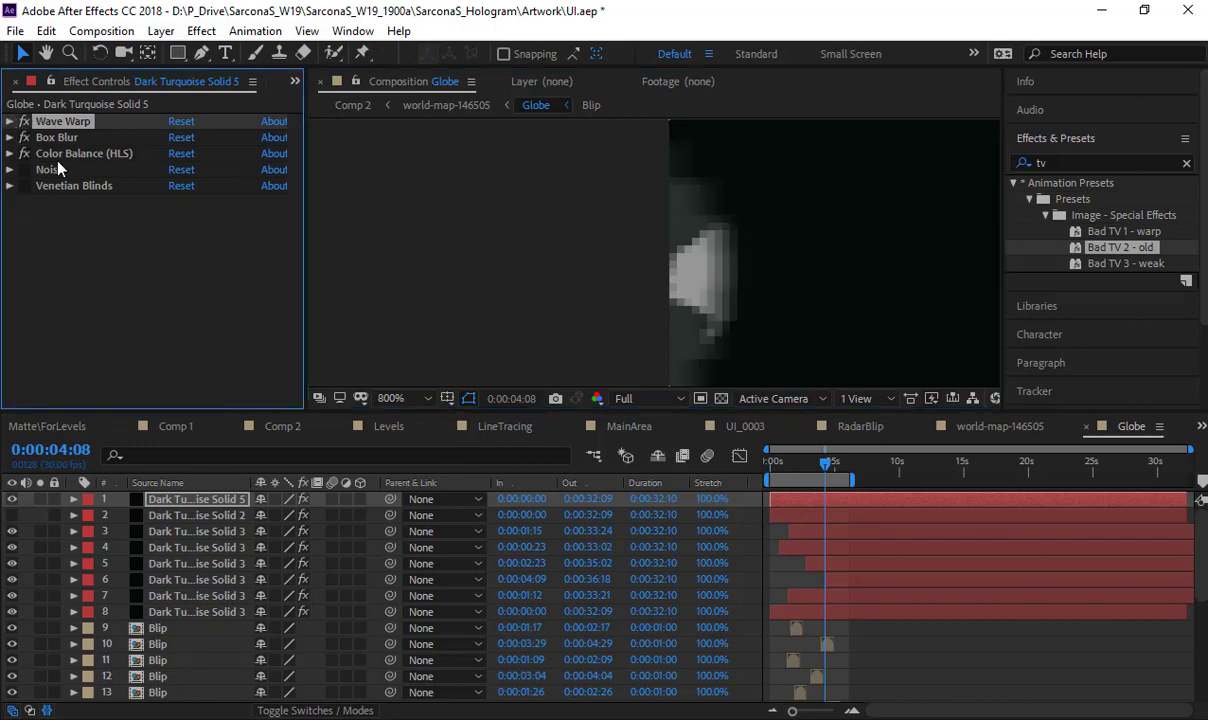
key(ctrl+y)
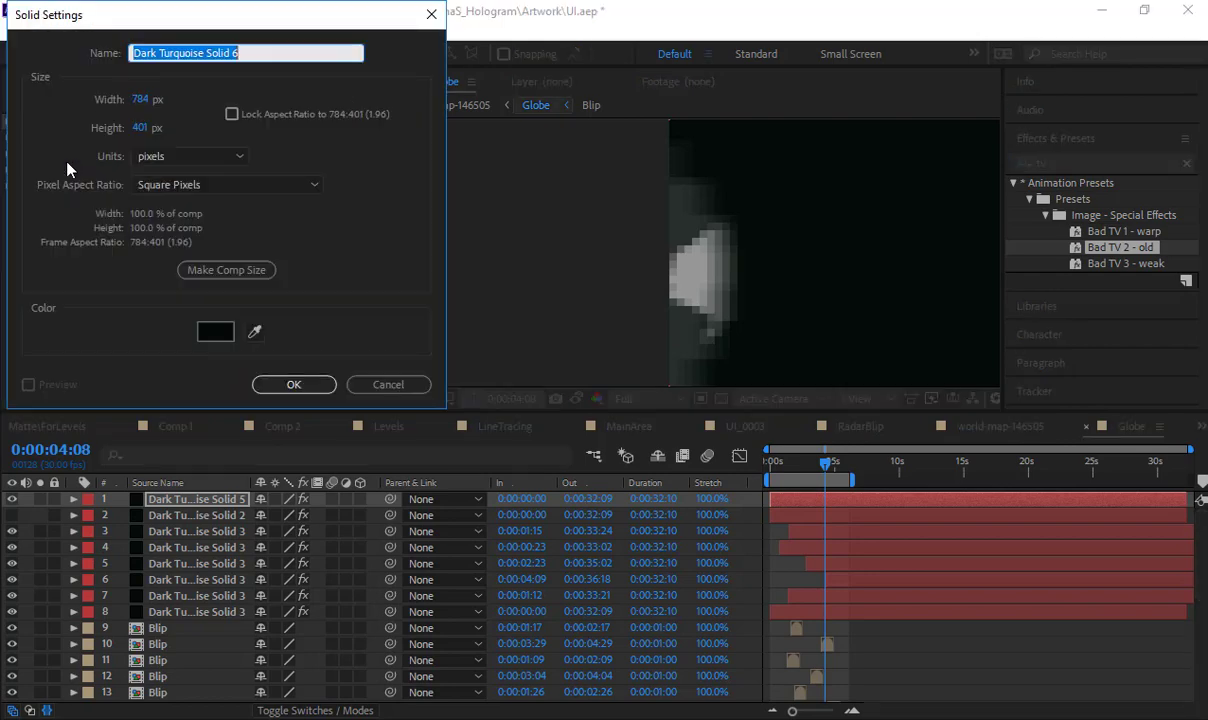
click(213, 331)
drag(125, 158, 100, 155)
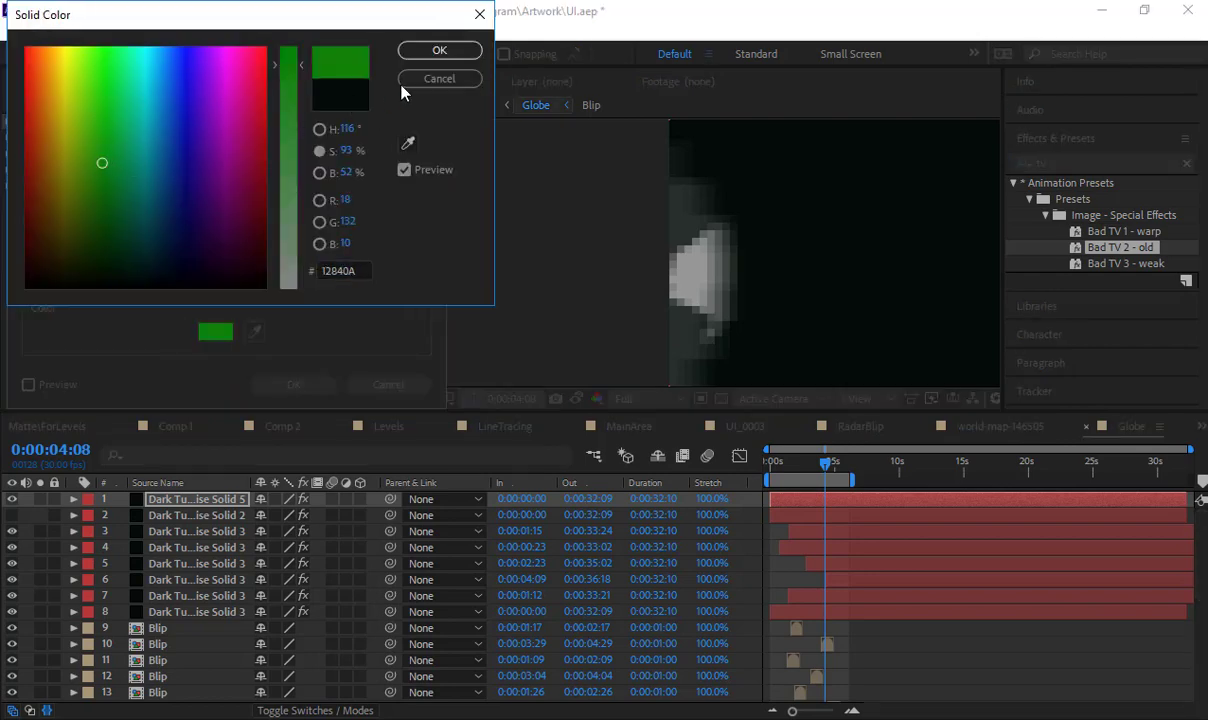
click(439, 50)
click(285, 385)
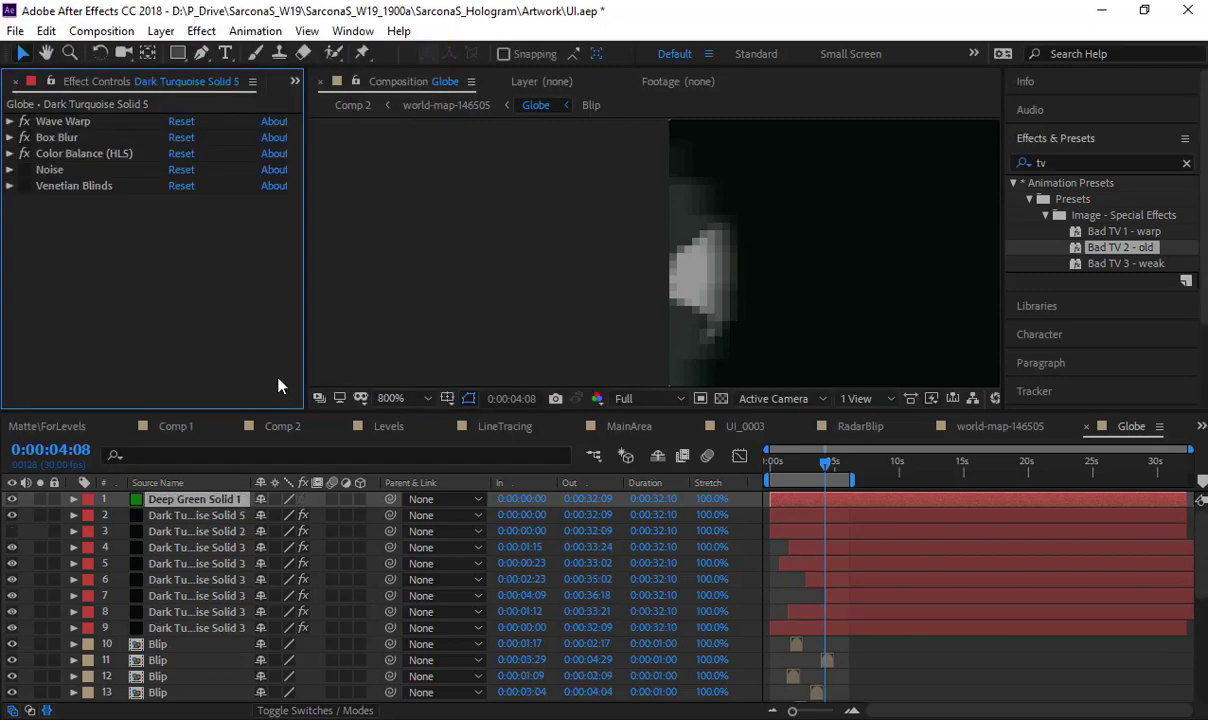
key(Delete)
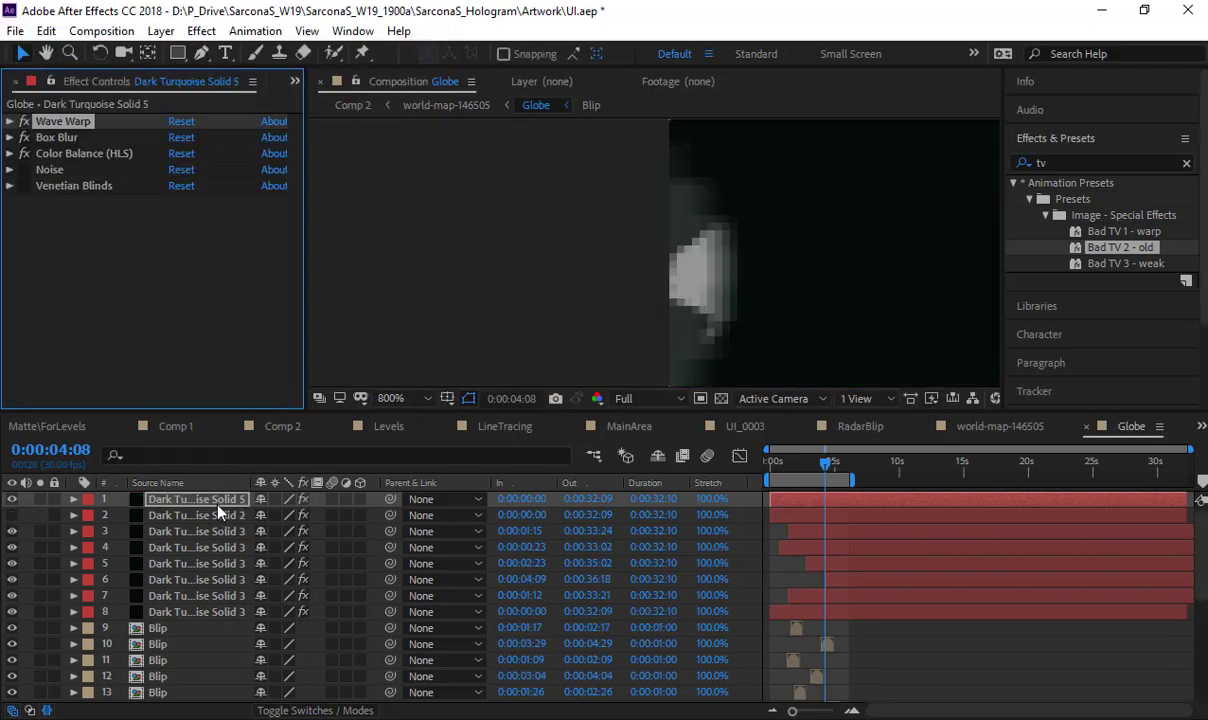
- Change the colour of the topmost overlay solid in the Globe composition to deep green
key(ctrl+shift+y)
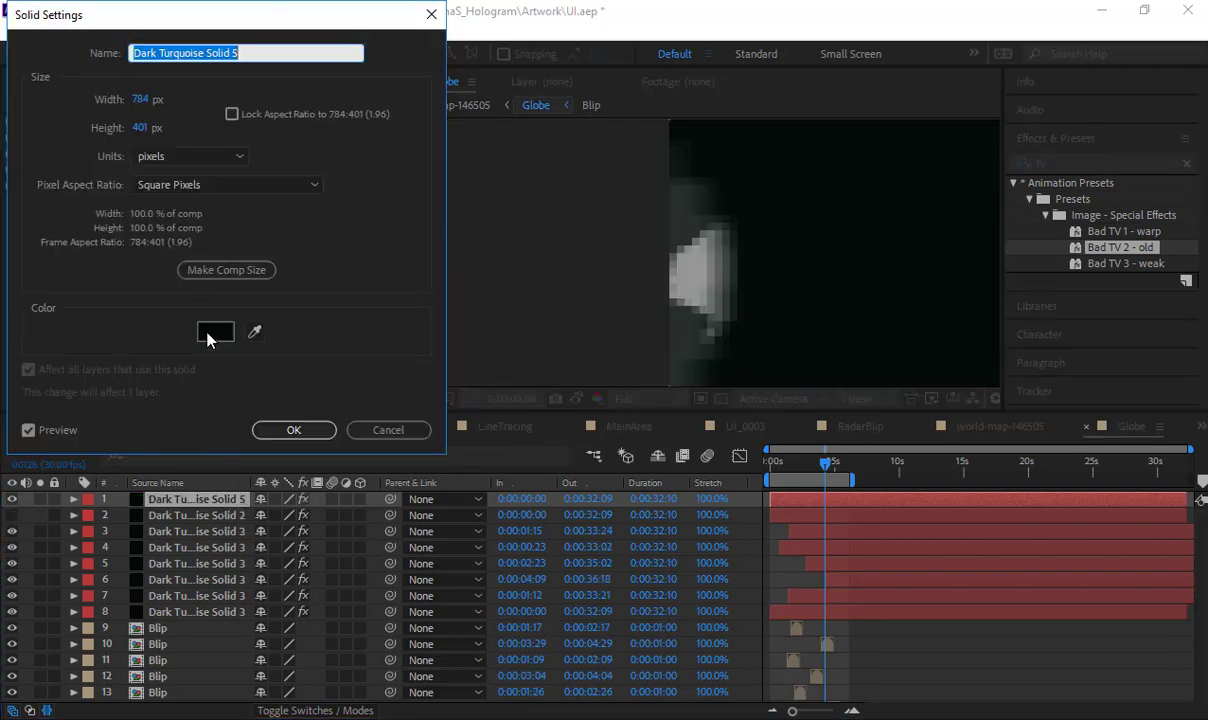
click(212, 332)
click(109, 171)
click(439, 50)
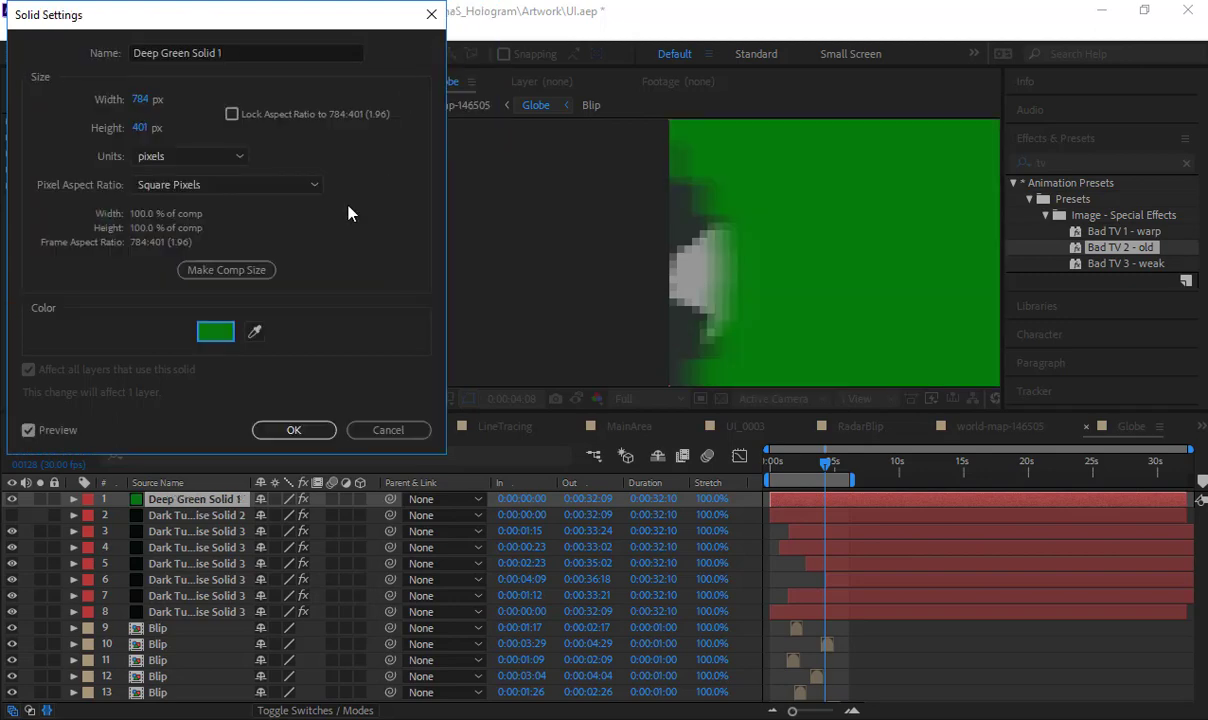
click(285, 429)
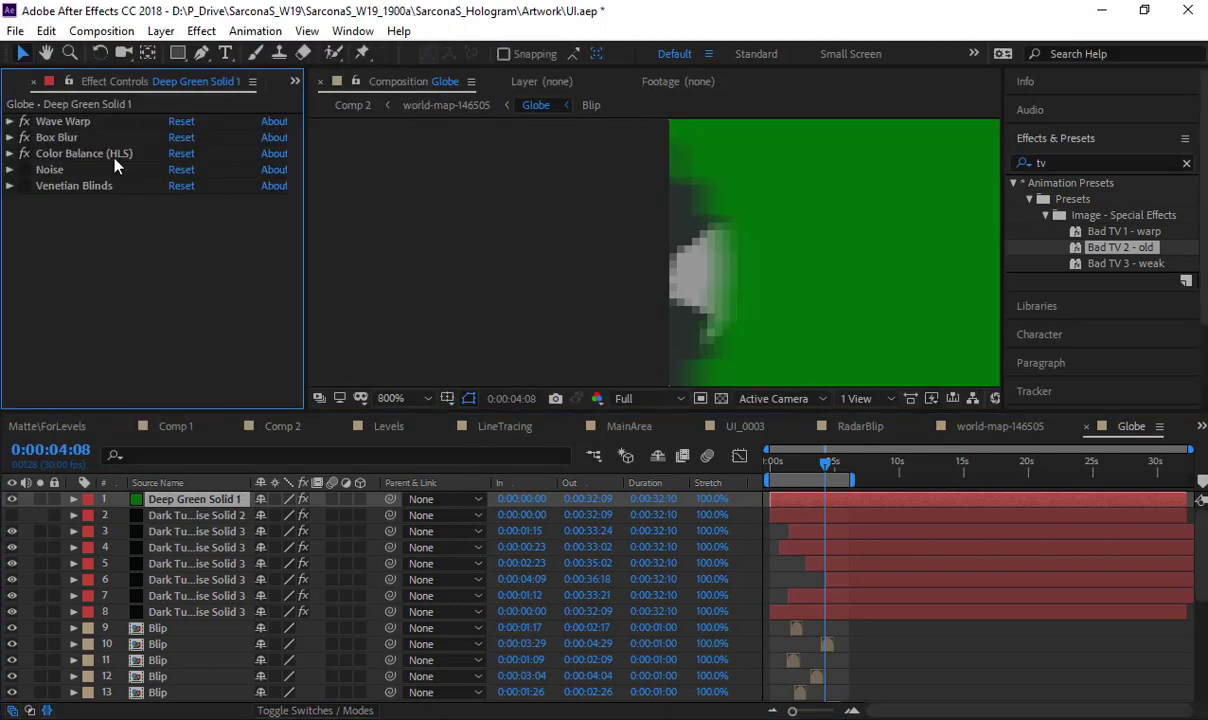
- Re-enable Noise and Venetian Blinds on the green solid, with the map's left edge in view
scroll(741, 237, down, 6)
key(h)
drag(545, 236, 437, 158)
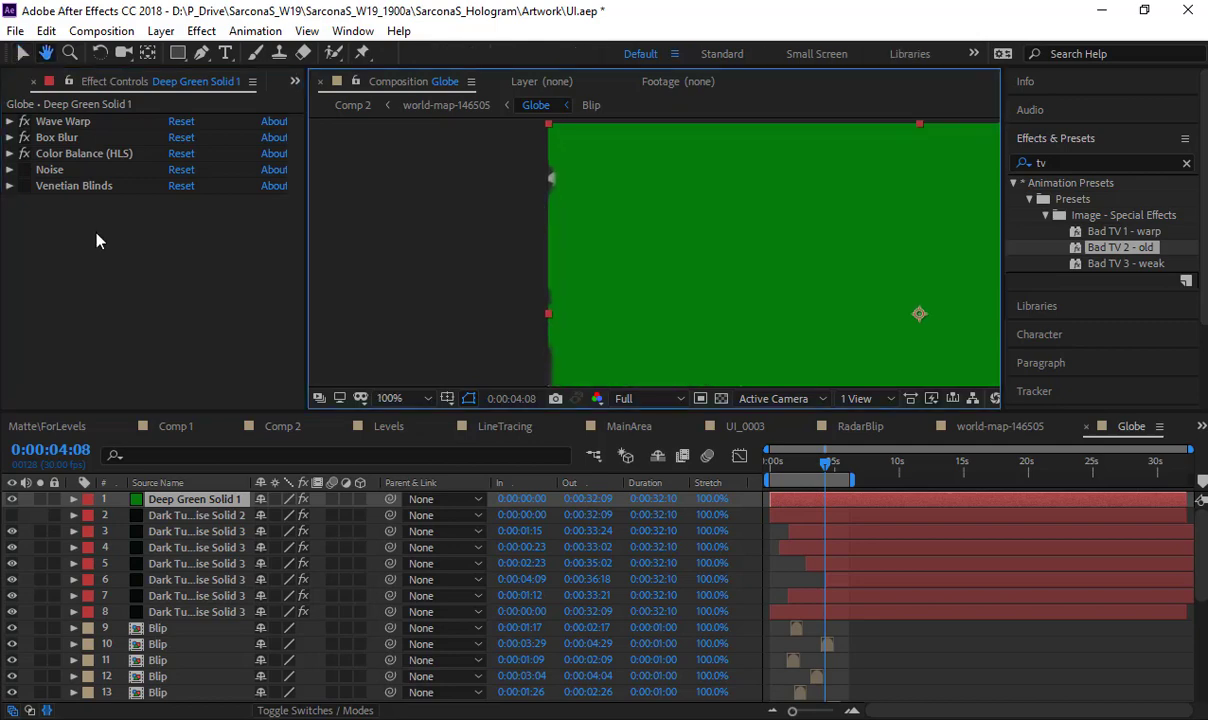
key(v)
click(25, 173)
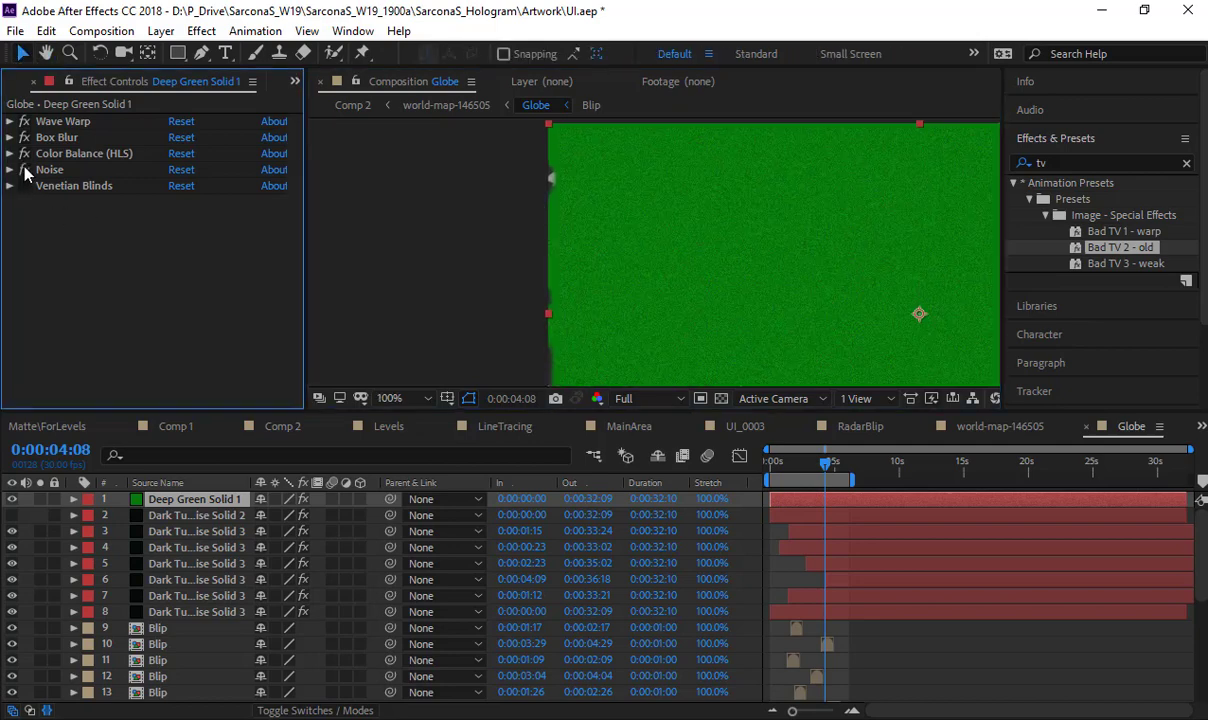
click(24, 187)
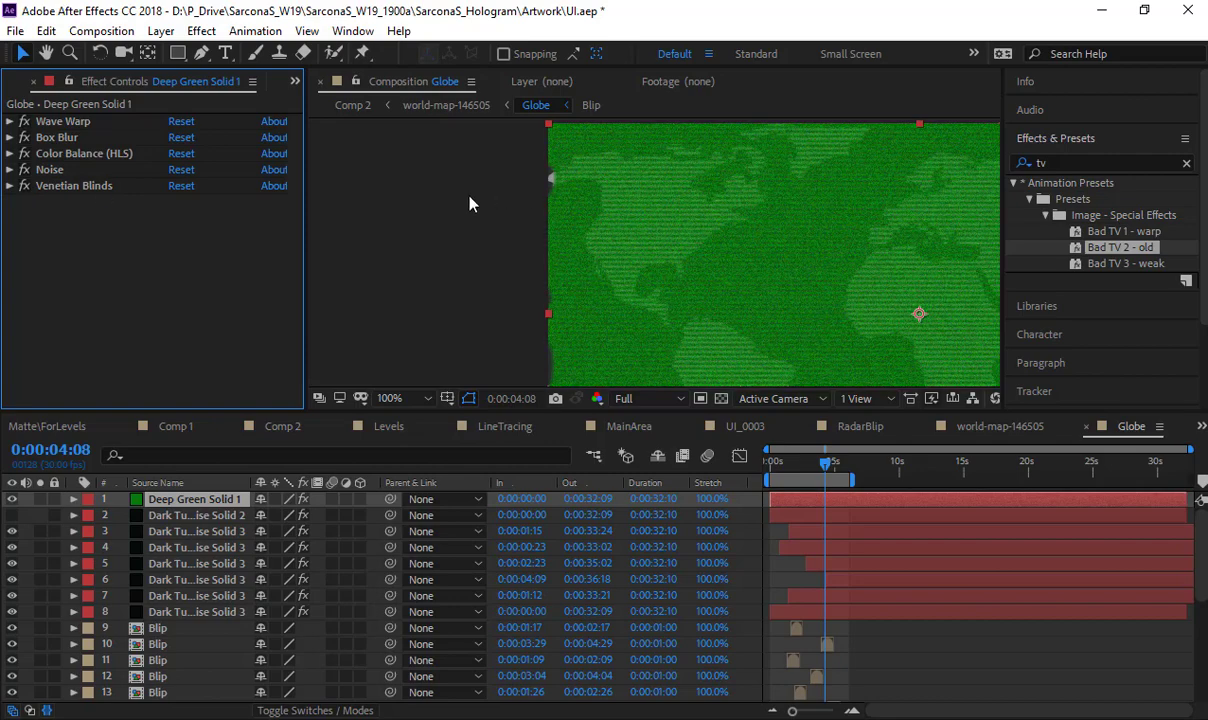
- Set Venetian Blinds to 84% Transition Completion and a Width of 3 on the green solid
click(10, 186)
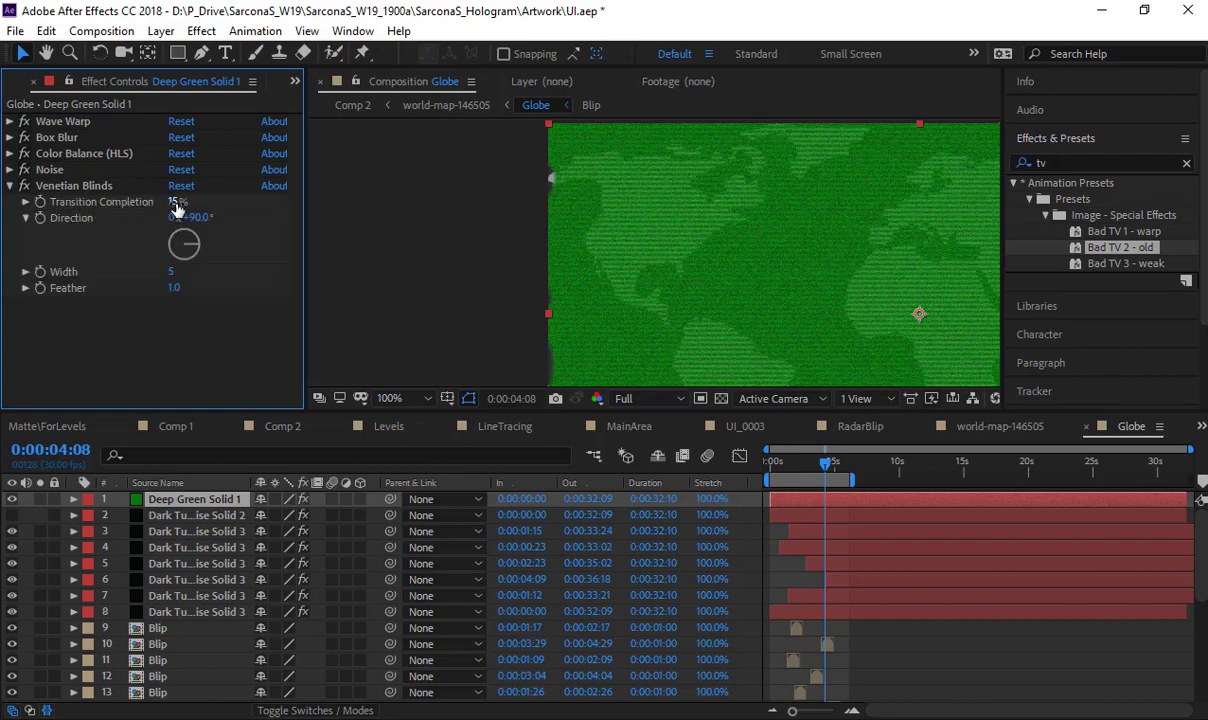
drag(176, 202, 264, 209)
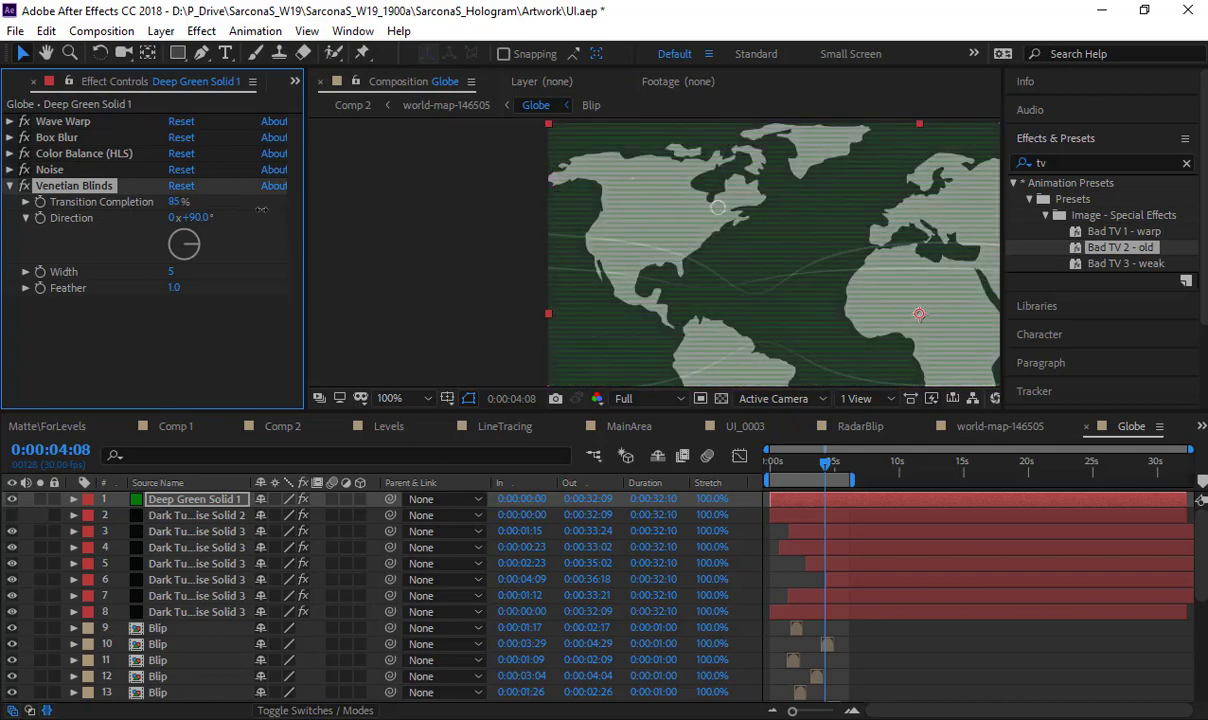
mouse_move(171, 271)
mouse_down()
mouse_move(186, 270)
mouse_move(172, 271)
mouse_up()
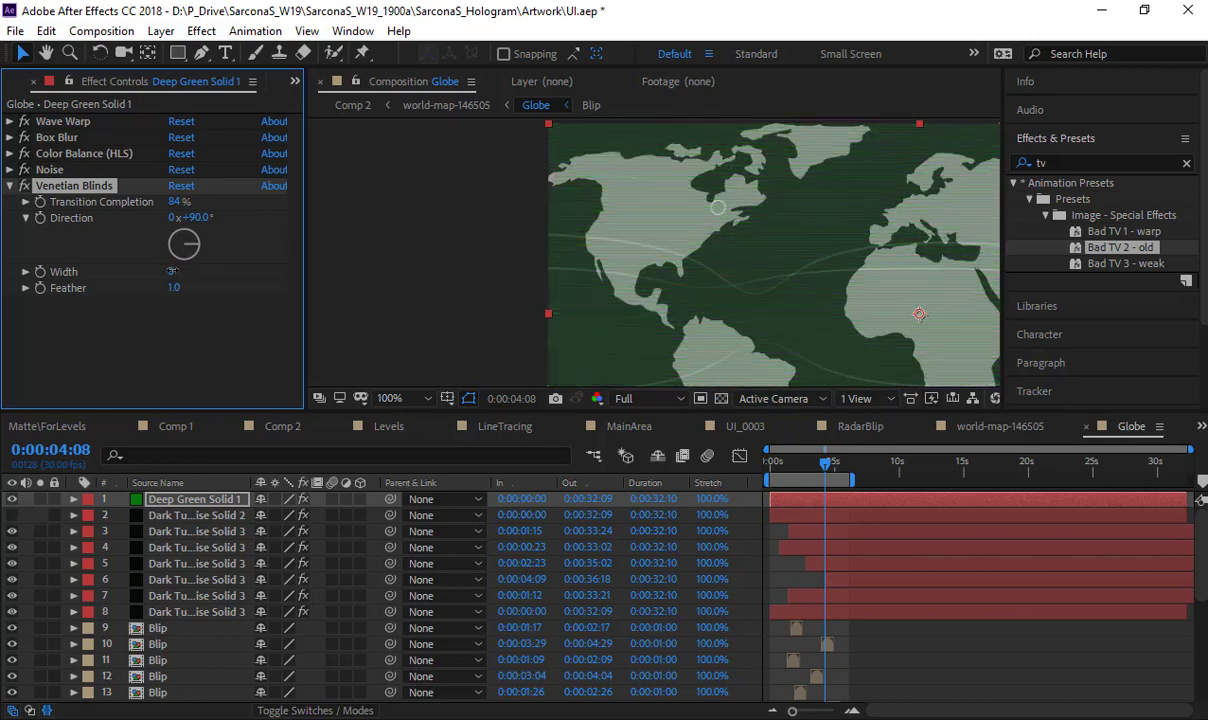
- Collapse Venetian Blinds and play back the map to examine its scan lines up close
scroll(550, 250, up, 3)
scroll(550, 250, down, 5)
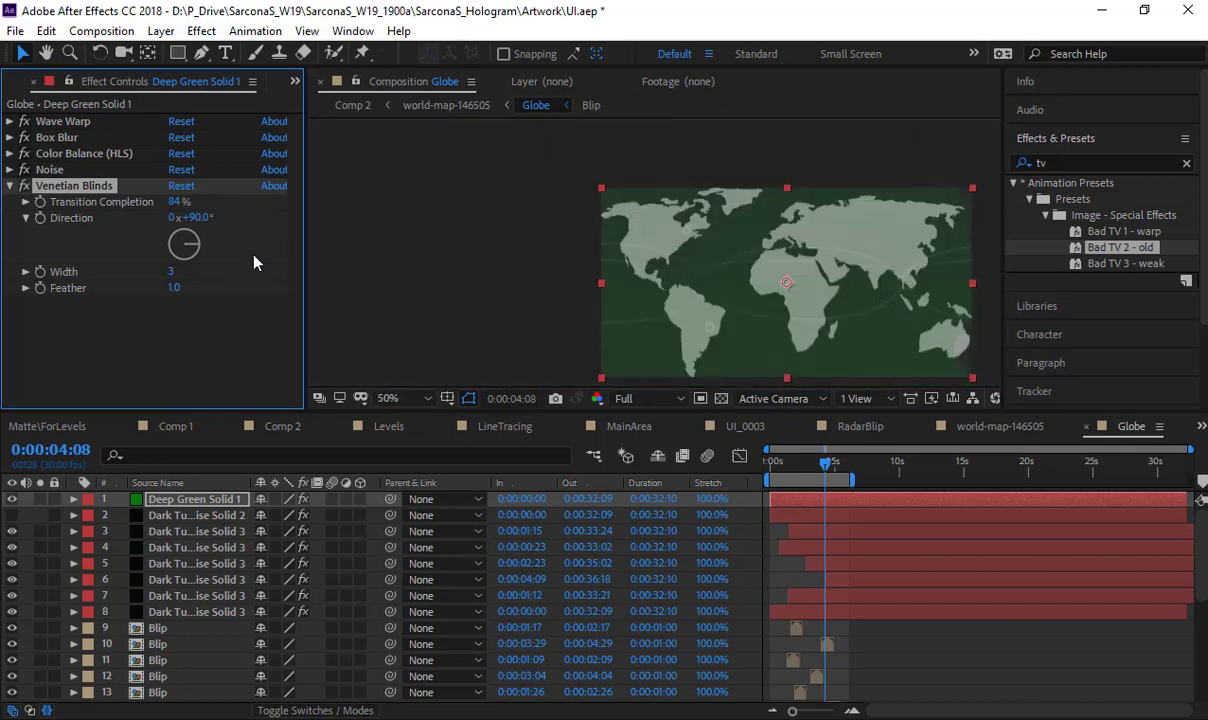
click(10, 186)
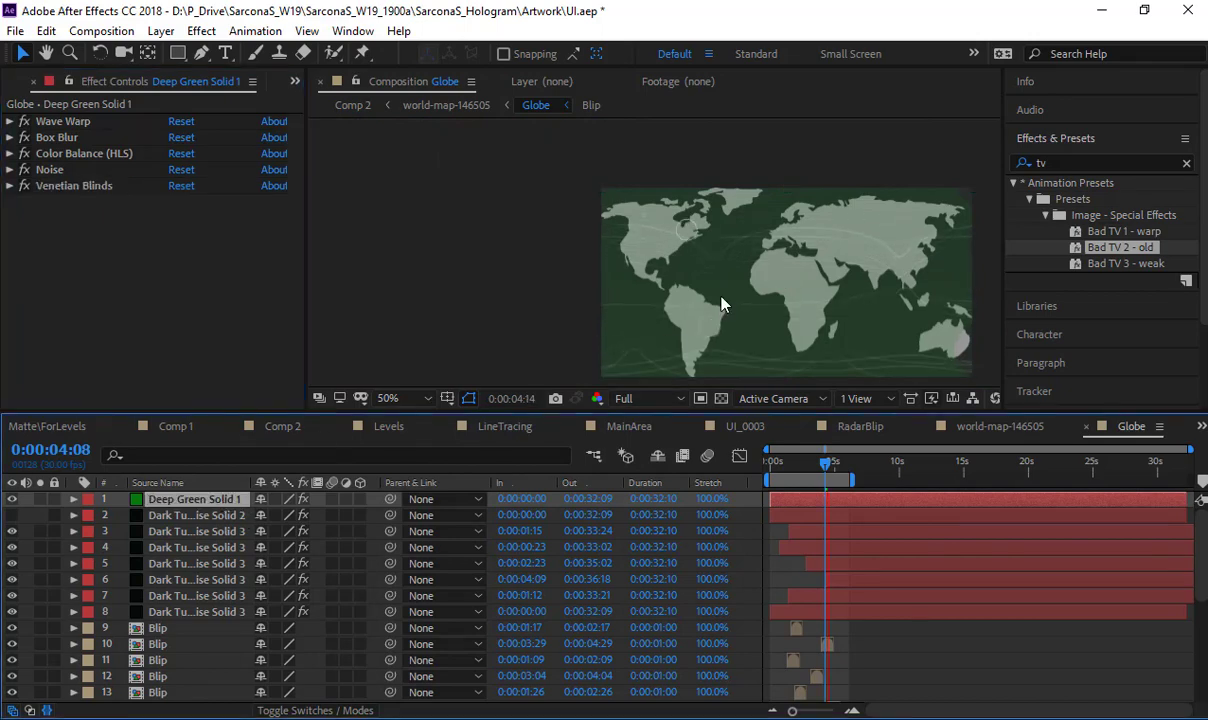
scroll(724, 304, up, 2)
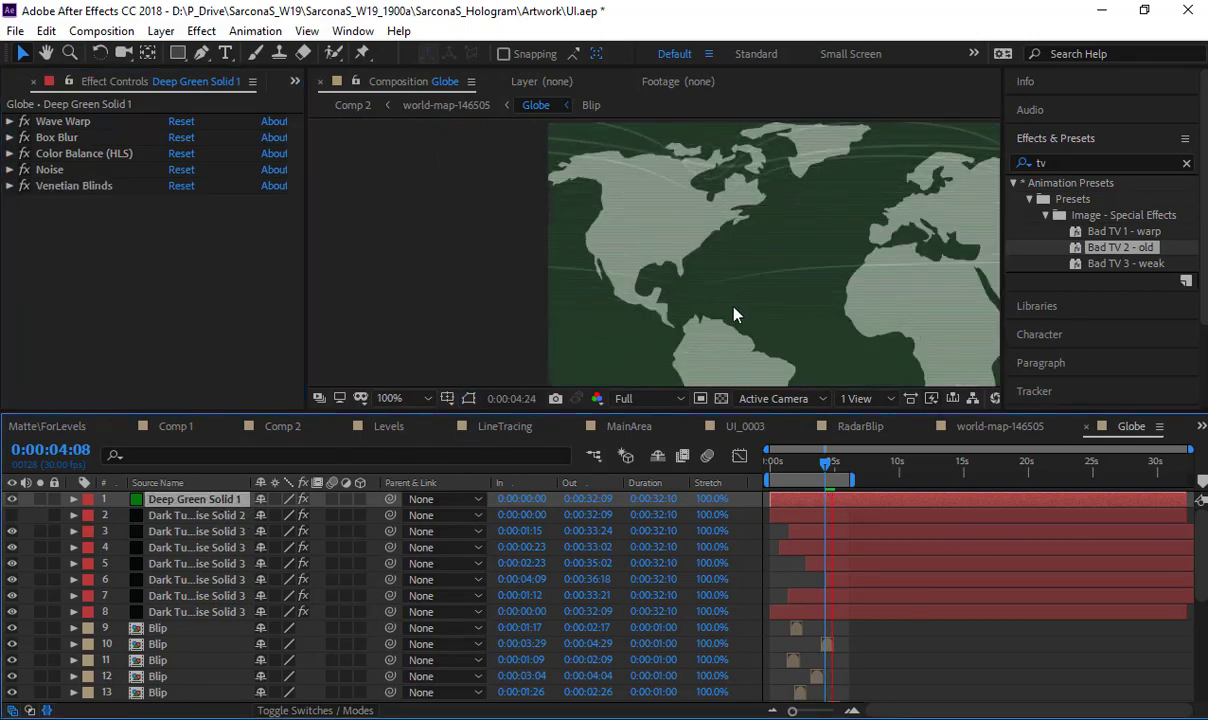
key(space)
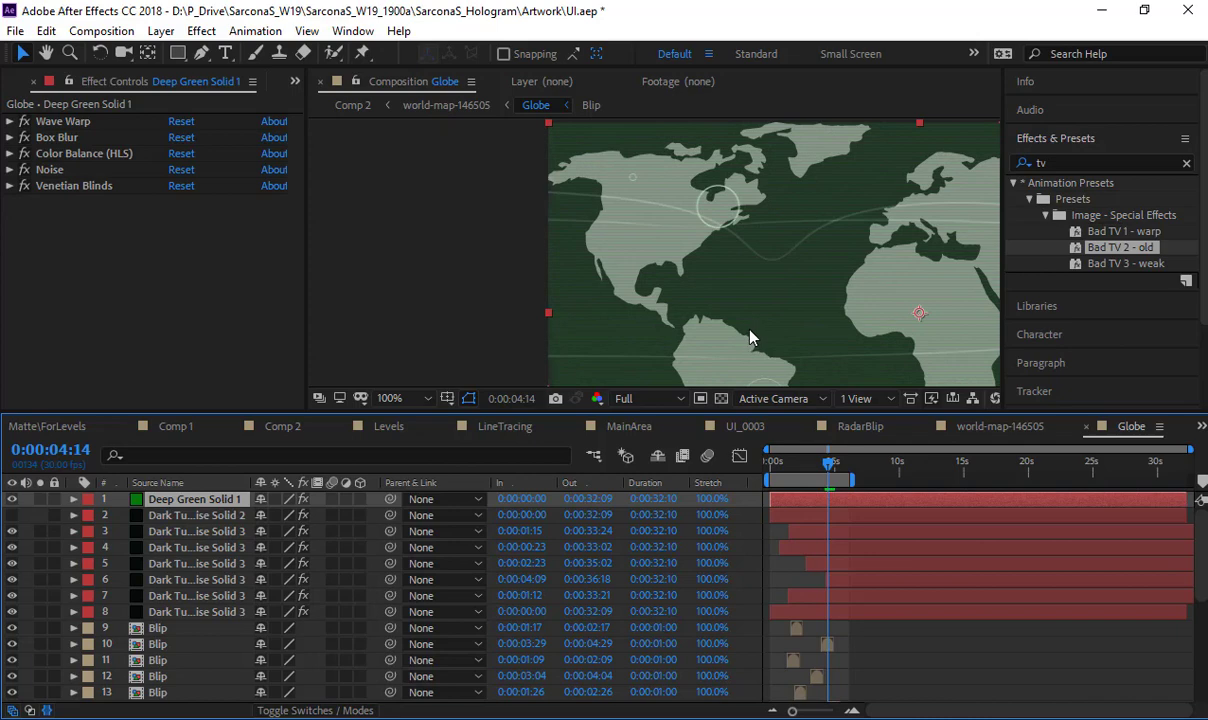
- Create a new composition from the Globe composition in the project
click(16, 84)
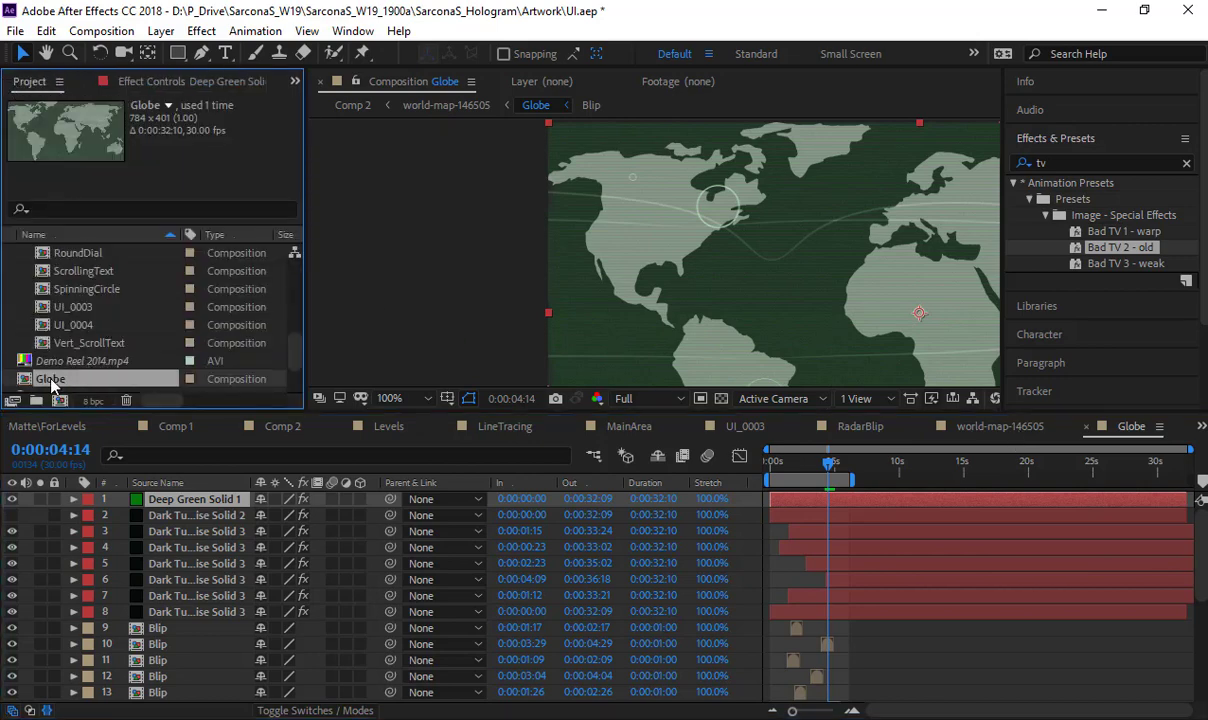
drag(46, 362, 61, 404)
scroll(565, 271, down, 2)
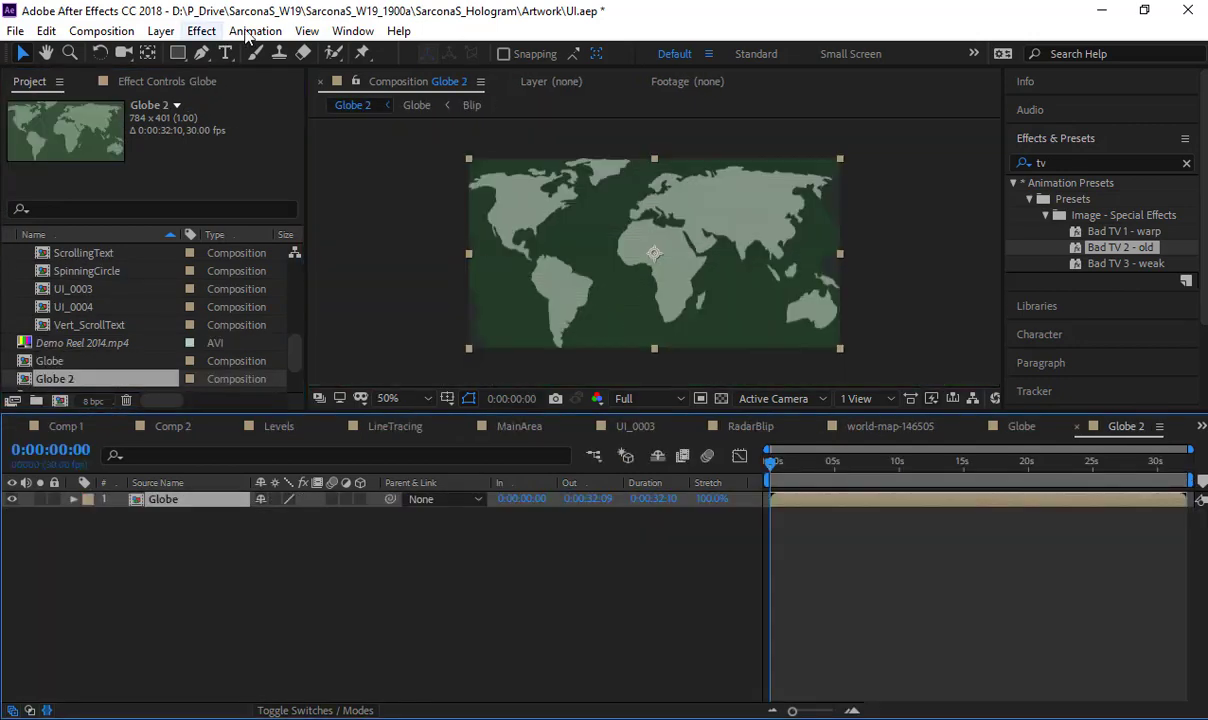
- Find the sphere effects and apply CC Sphere to the Globe layer in the new composition
click(1040, 162)
text(sphere)
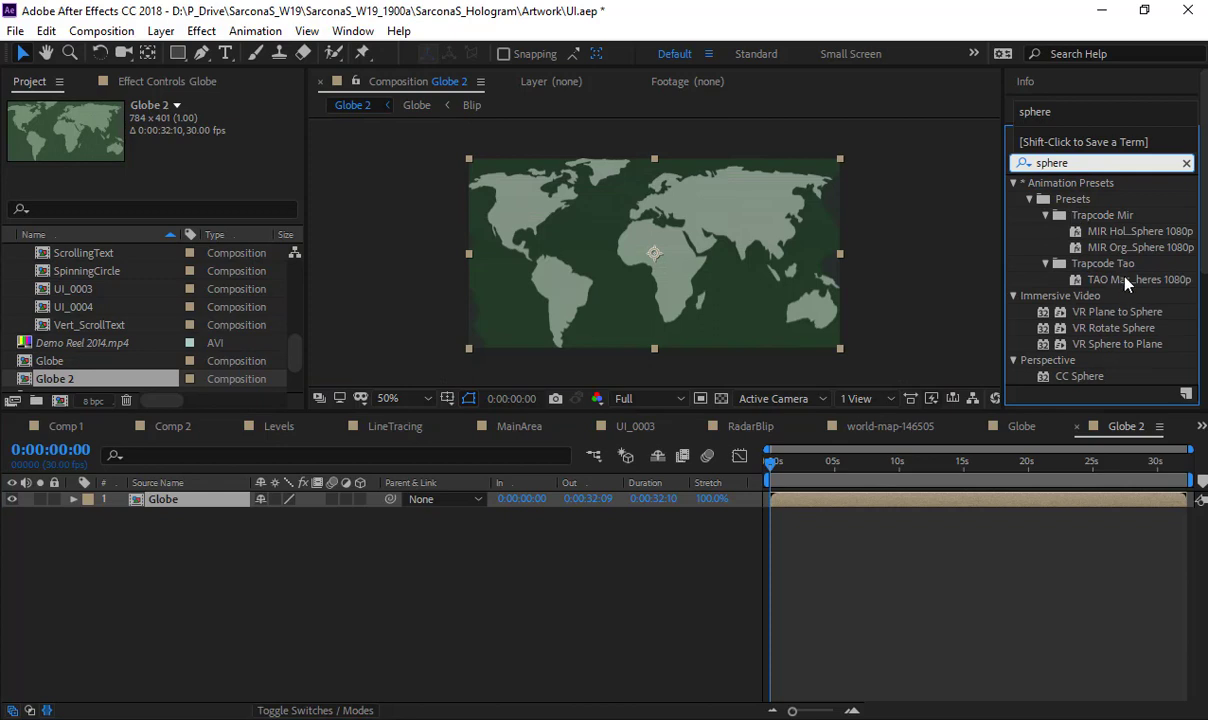
scroll(1125, 285, down, 2)
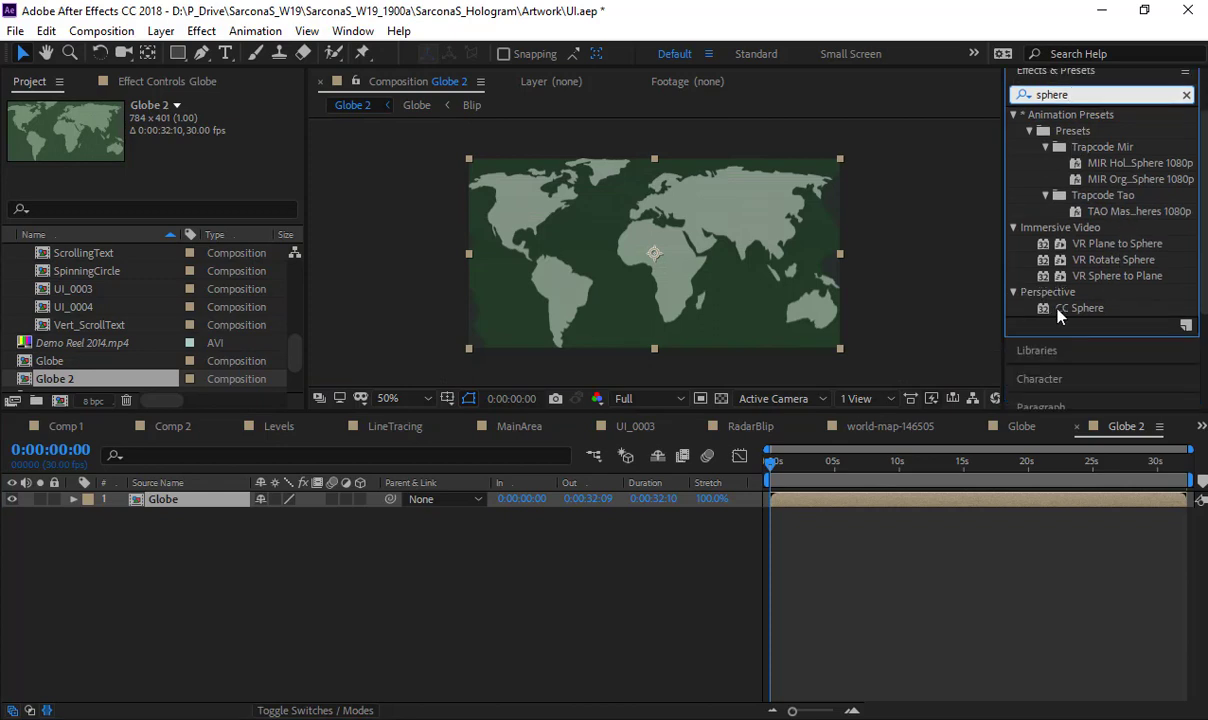
double_click(1060, 310)
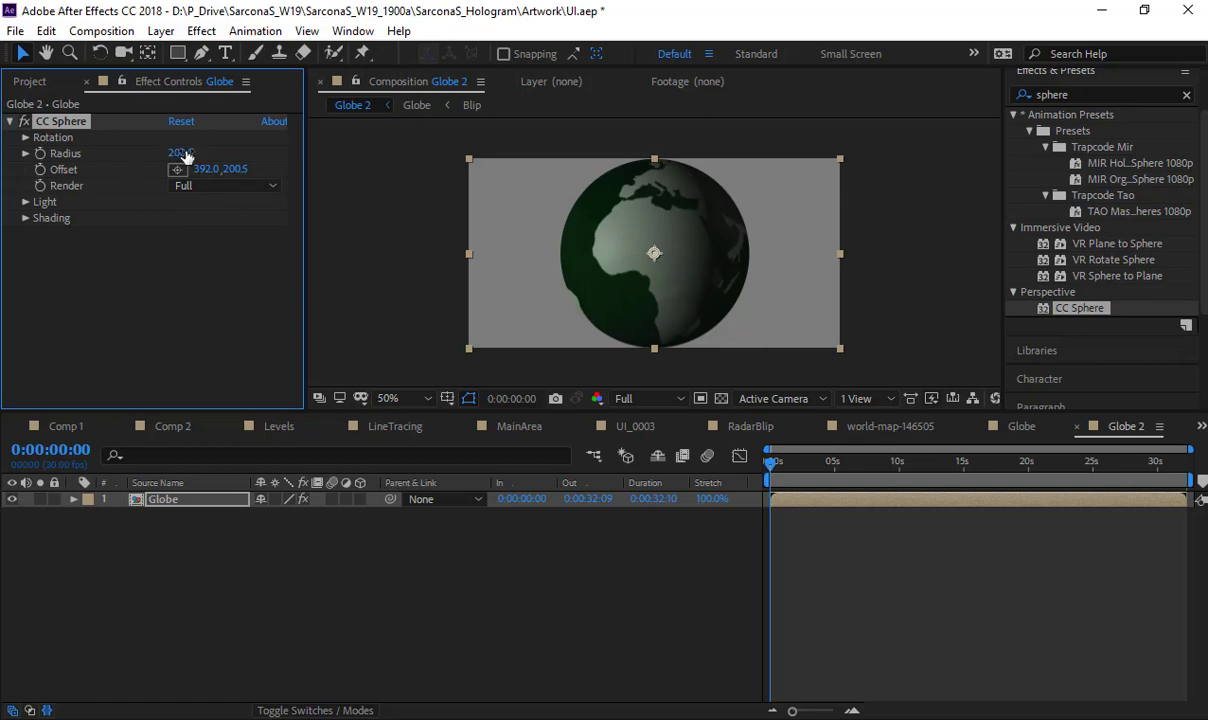
- Reveal the sphere's rotation settings, try spinning it with Rotation Y, and undo the spin
click(26, 138)
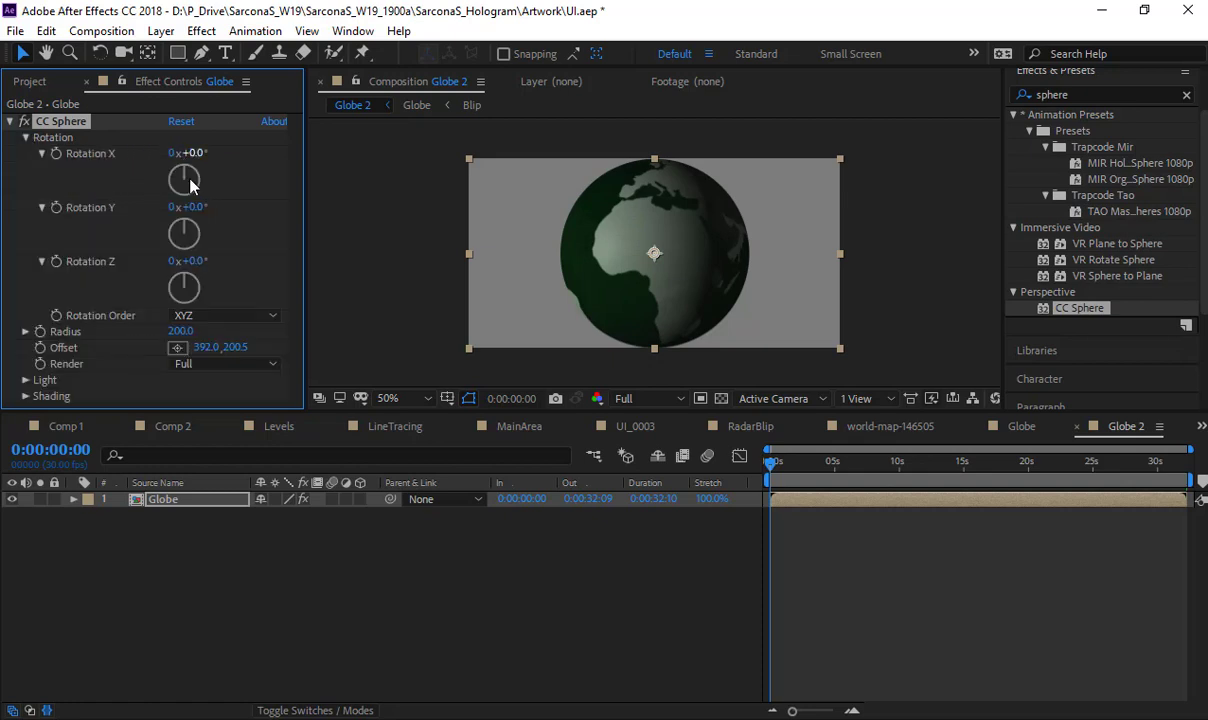
drag(210, 207, 815, 230)
key(ctrl+z)
- Set CC Sphere's Radius to 155, Light Intensity to 133, Light Height to 100 and Light Direction to -85°
drag(147, 335, 97, 360)
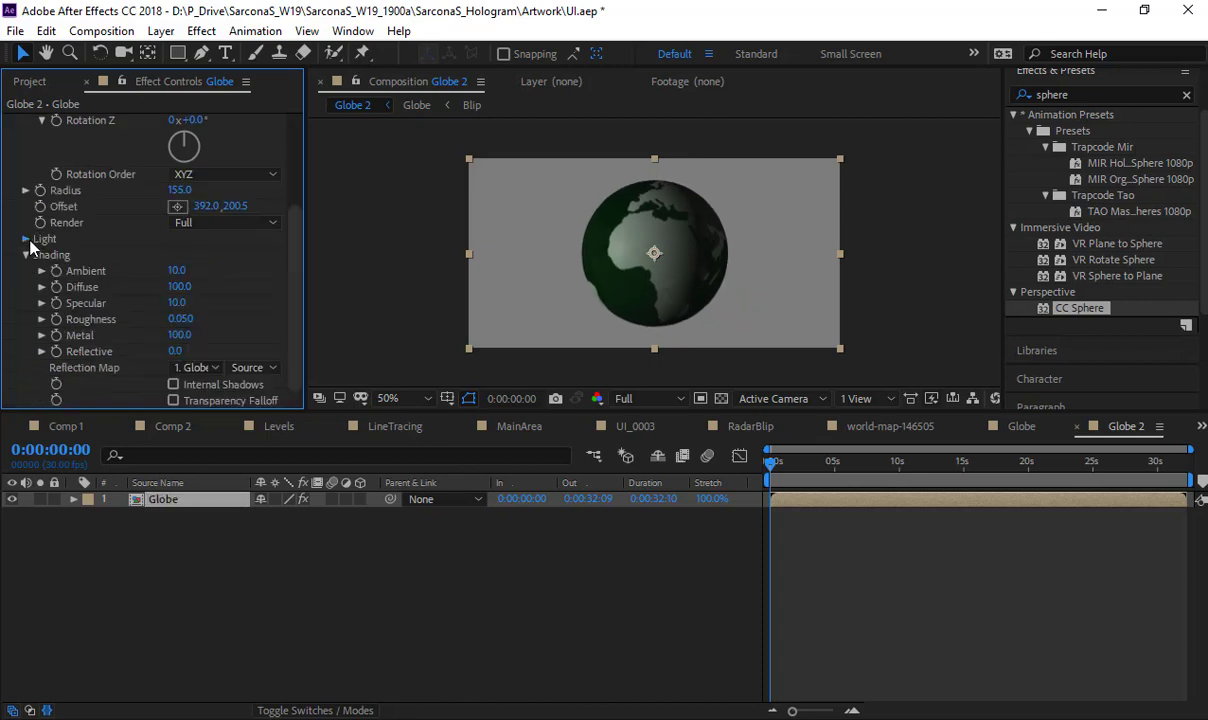
click(26, 238)
drag(179, 254, 220, 290)
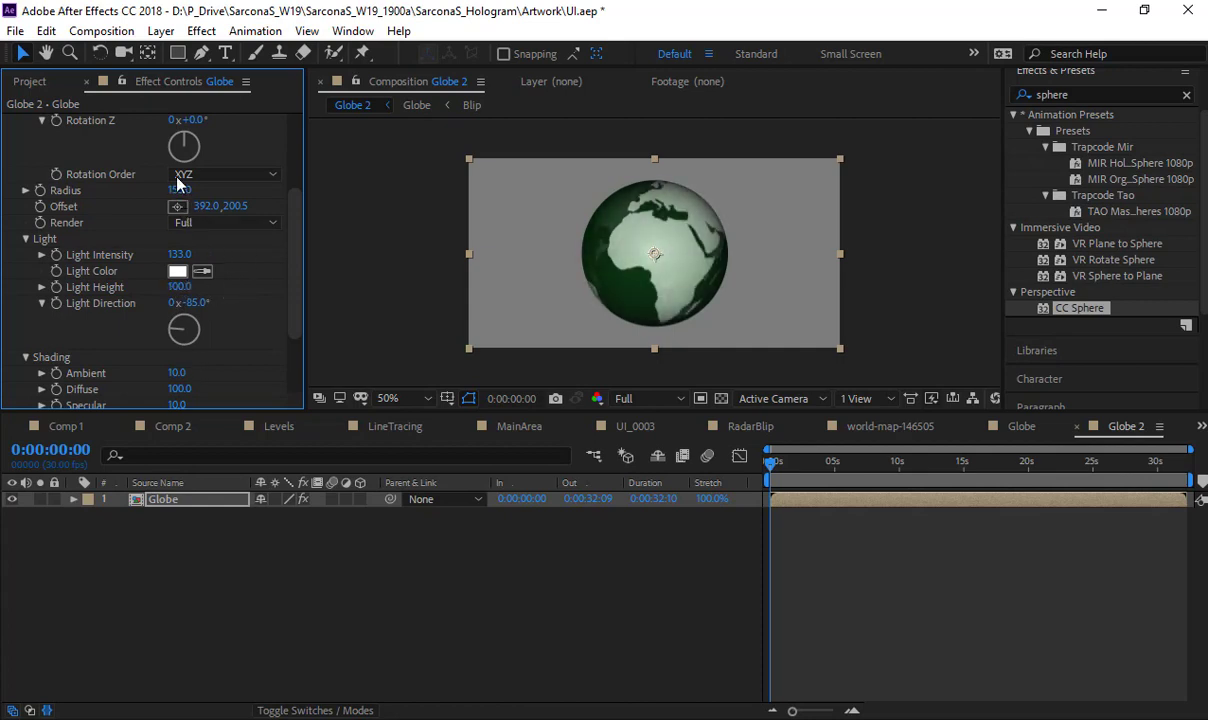
- Spin the globe by setting CC Sphere's Rotation Y to 218°
scroll(190, 180, up, 4)
drag(198, 208, 418, 222)
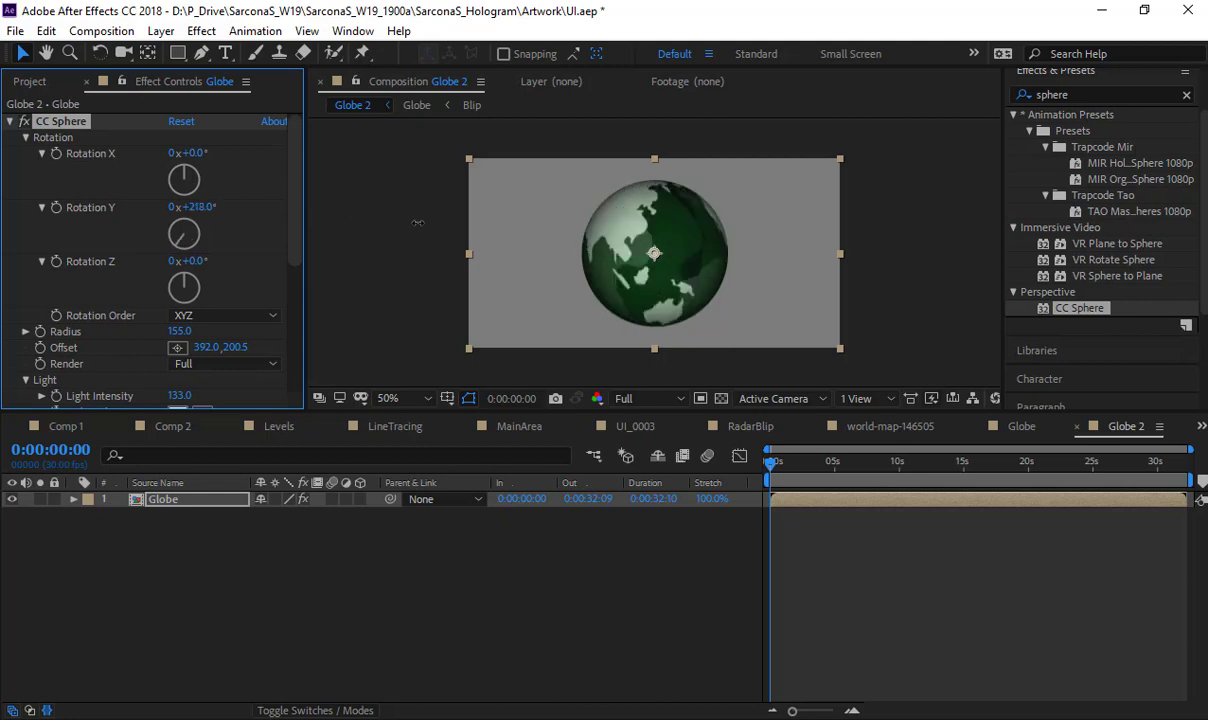